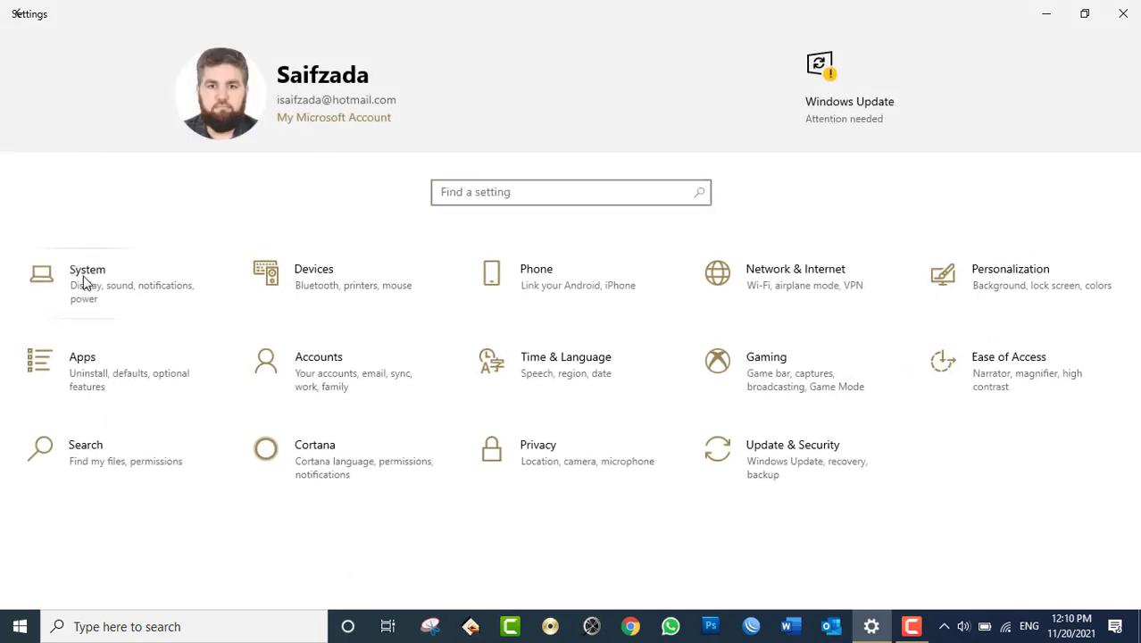
# - Open the Apps & features settings and look over the installed apps list
pyautogui.click(83, 278)
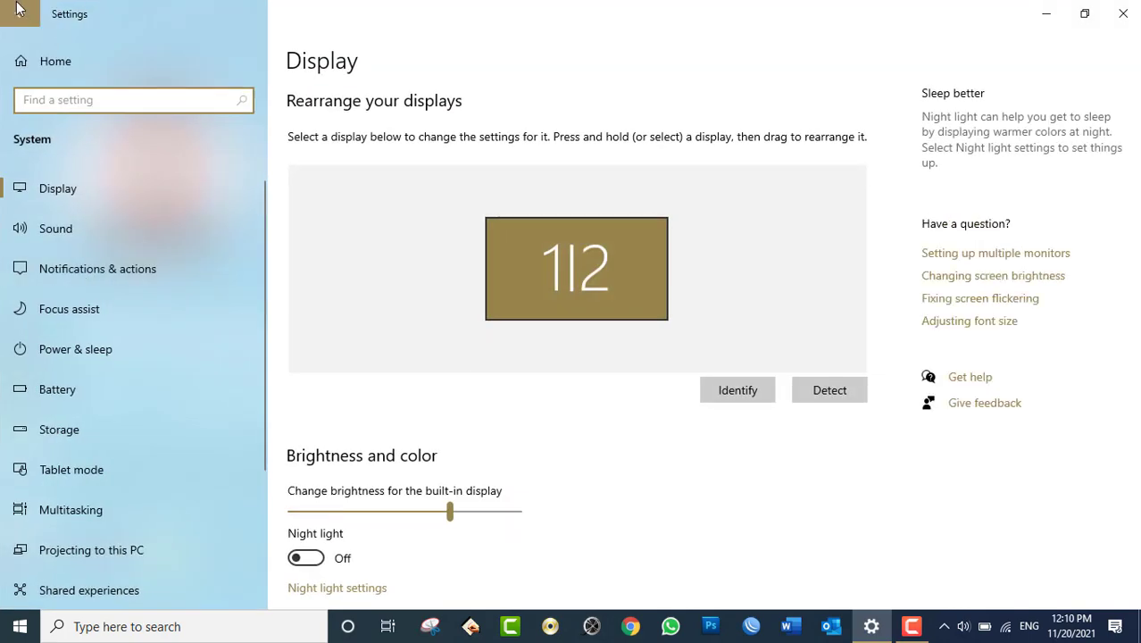
pyautogui.click(21, 11)
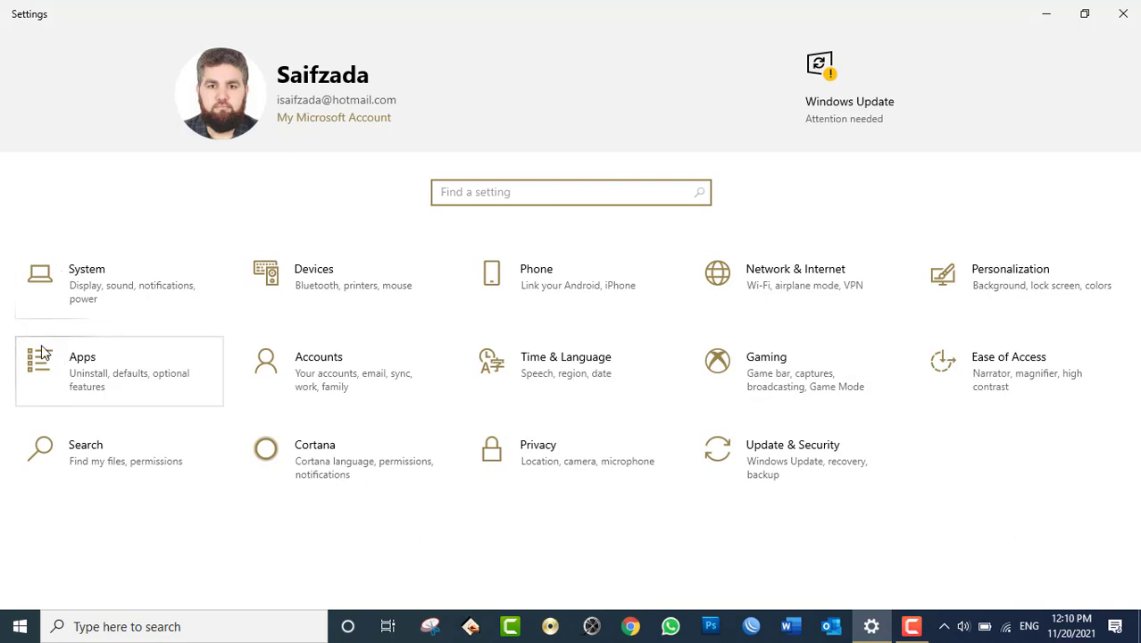
pyautogui.click(107, 376)
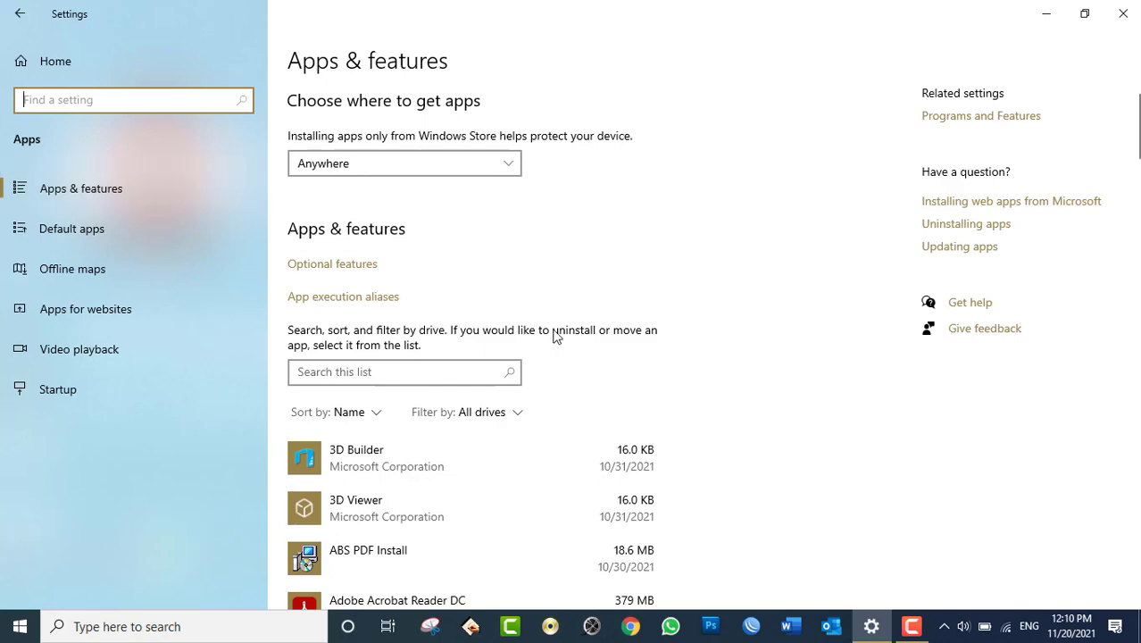
pyautogui.scroll(-15, 674, 297)
pyautogui.scroll(15, 674, 297)
# - Review the choices for where to get apps and keep Anywhere selected
pyautogui.click(351, 170)
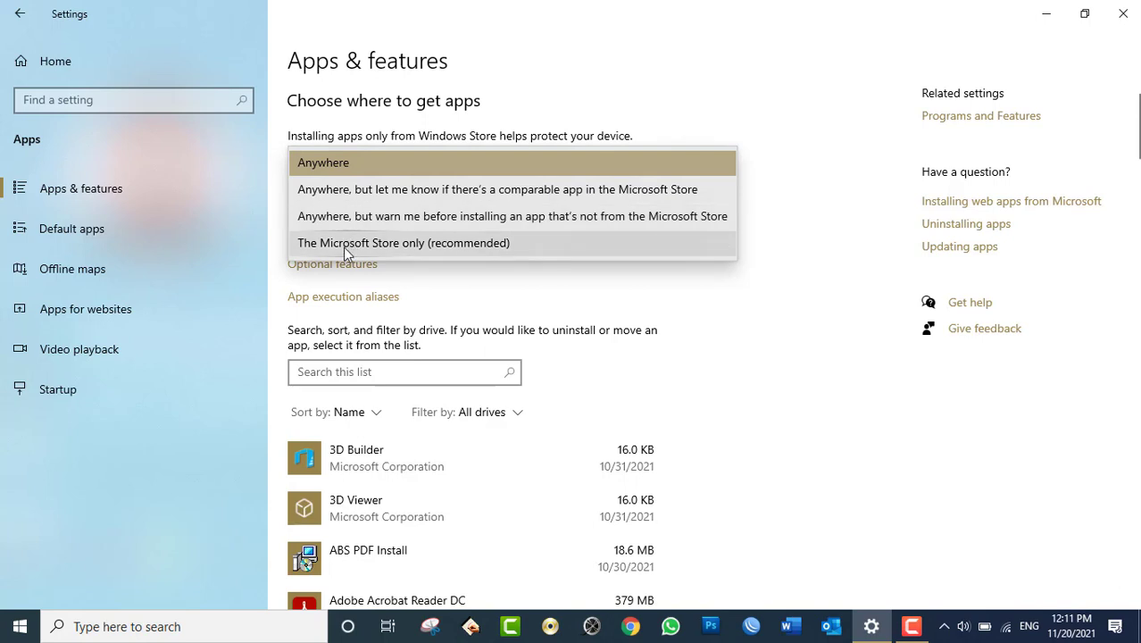
pyautogui.click(573, 41)
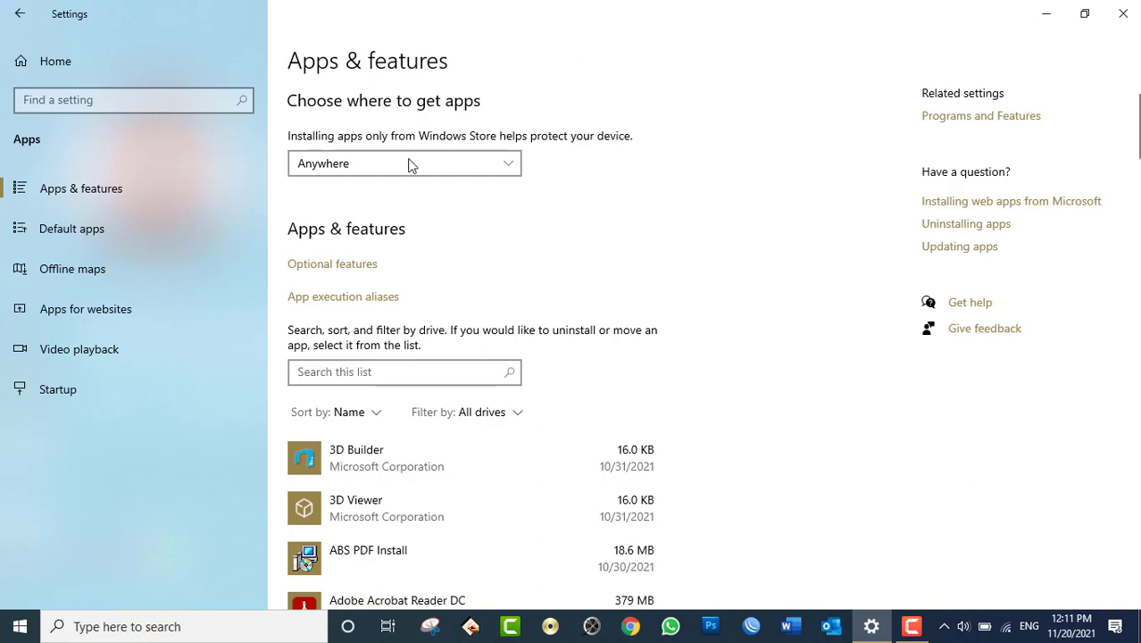
pyautogui.click(348, 163)
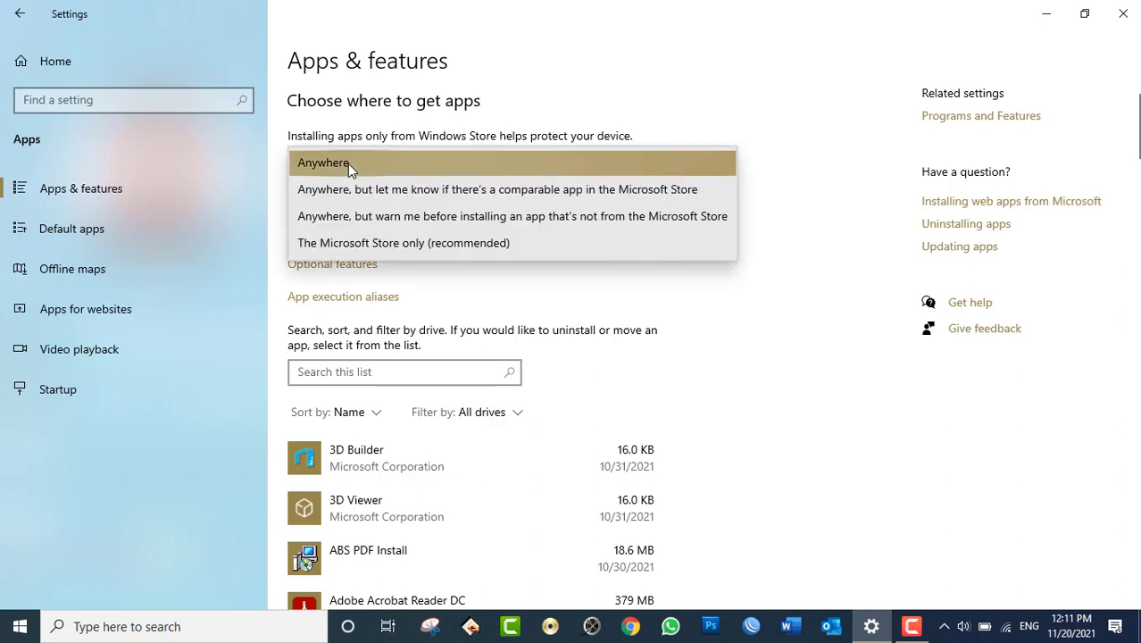
pyautogui.click(348, 163)
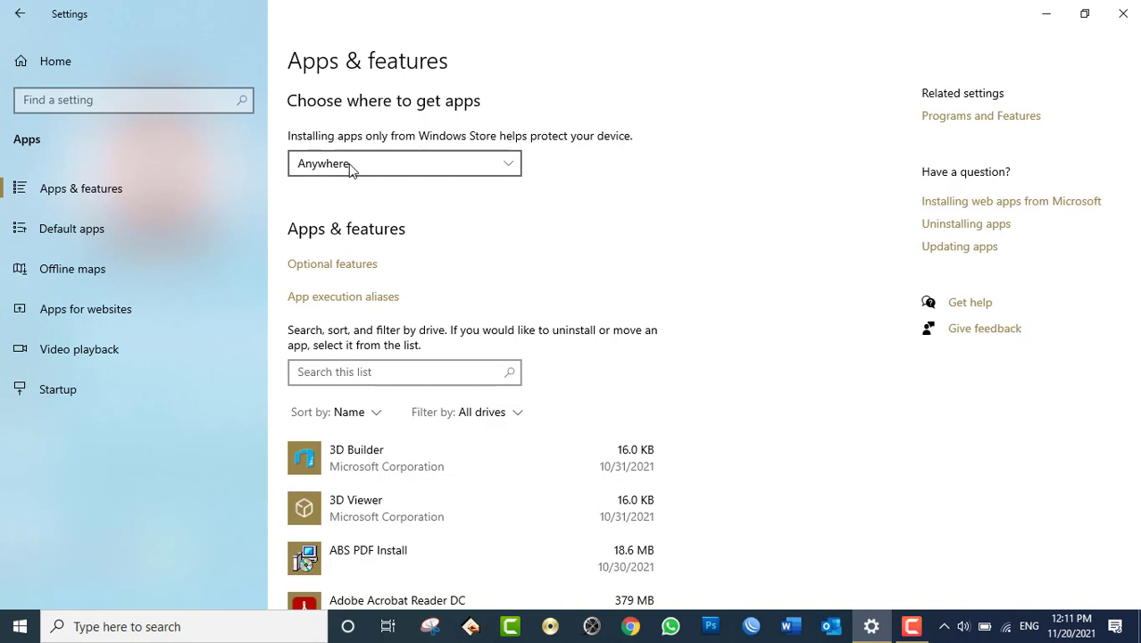
pyautogui.click(349, 163)
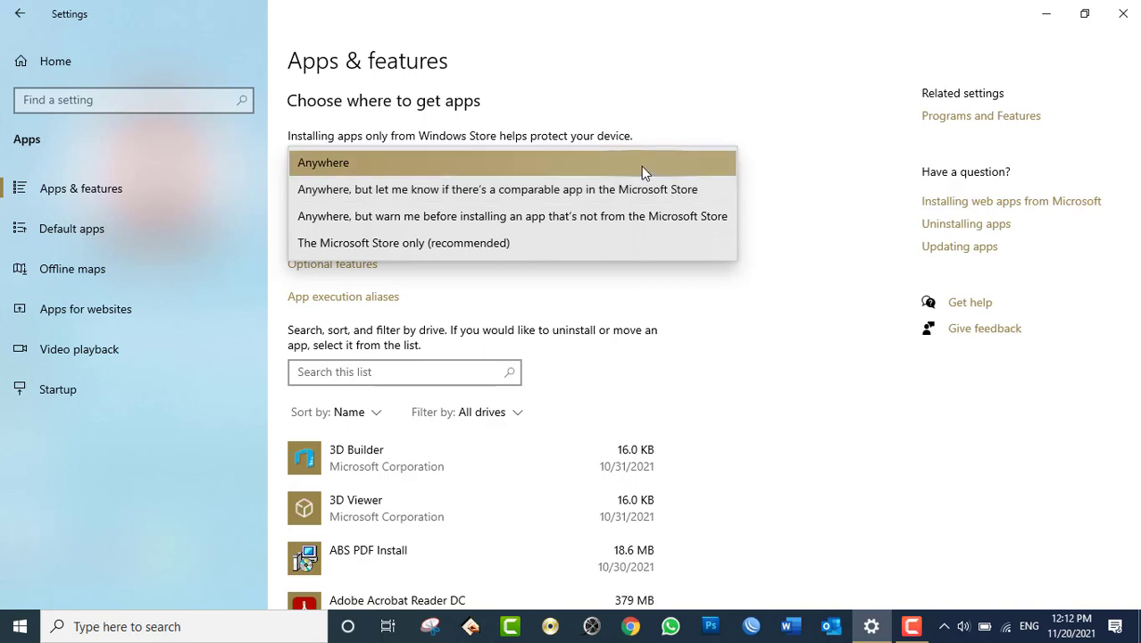
pyautogui.click(641, 166)
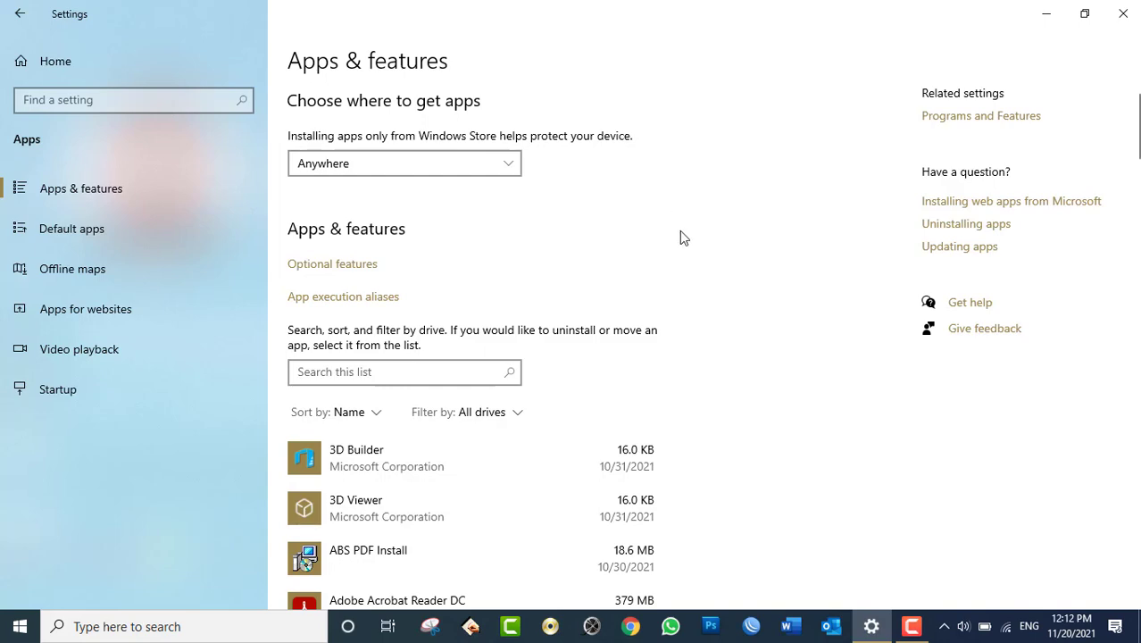
# - Look through the list of installed apps to locate Internet Download Manager
pyautogui.scroll(-5, 589, 449)
pyautogui.scroll(-20, 591, 442)
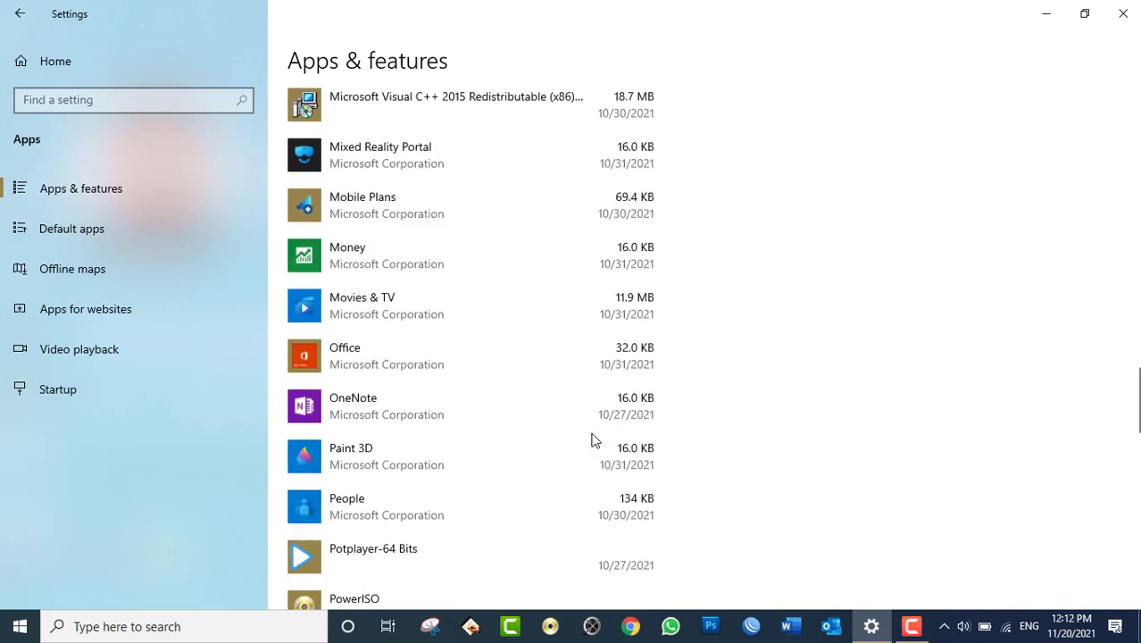
pyautogui.scroll(-15, 597, 436)
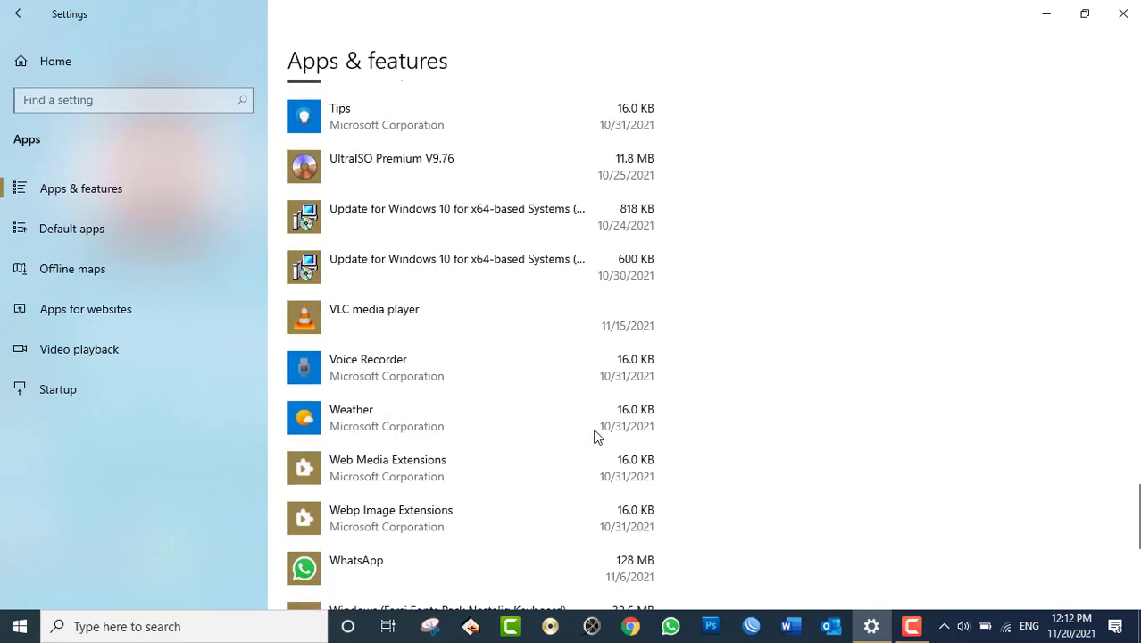
pyautogui.scroll(20, 597, 436)
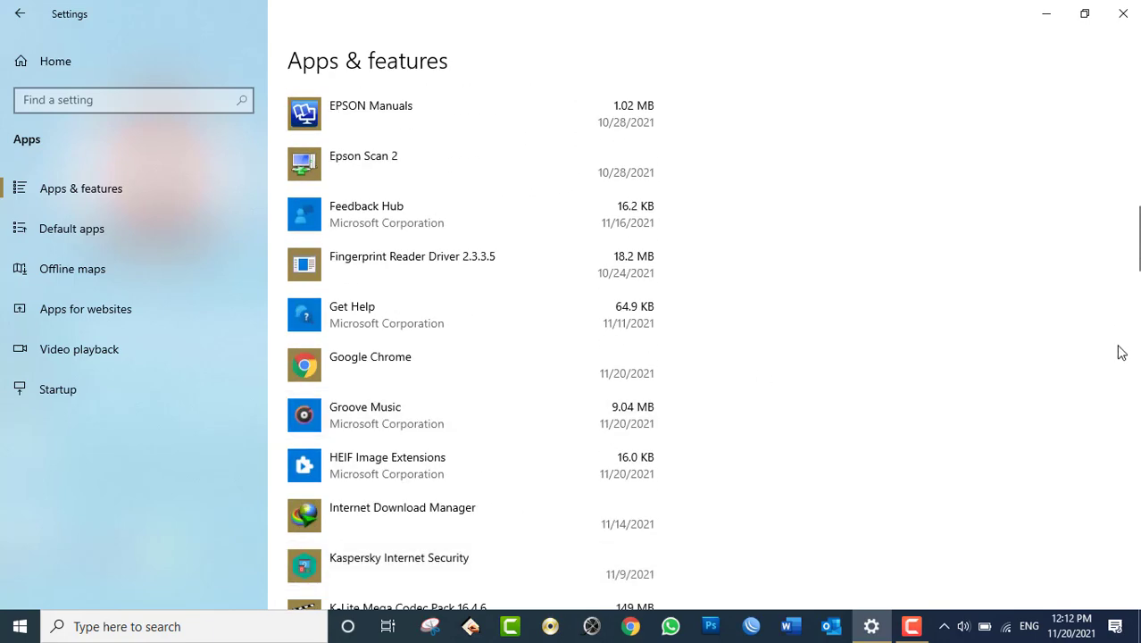
pyautogui.scroll(2, 1136, 222)
pyautogui.scroll(10, 1134, 178)
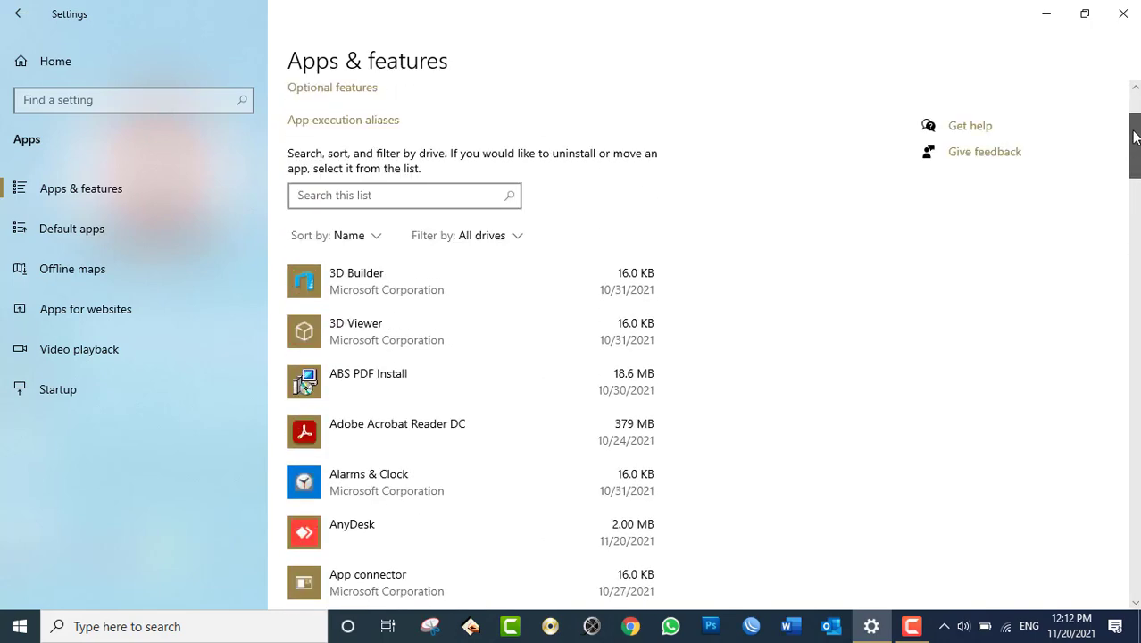
pyautogui.scroll(-3, 304, 149)
pyautogui.scroll(-9, 304, 149)
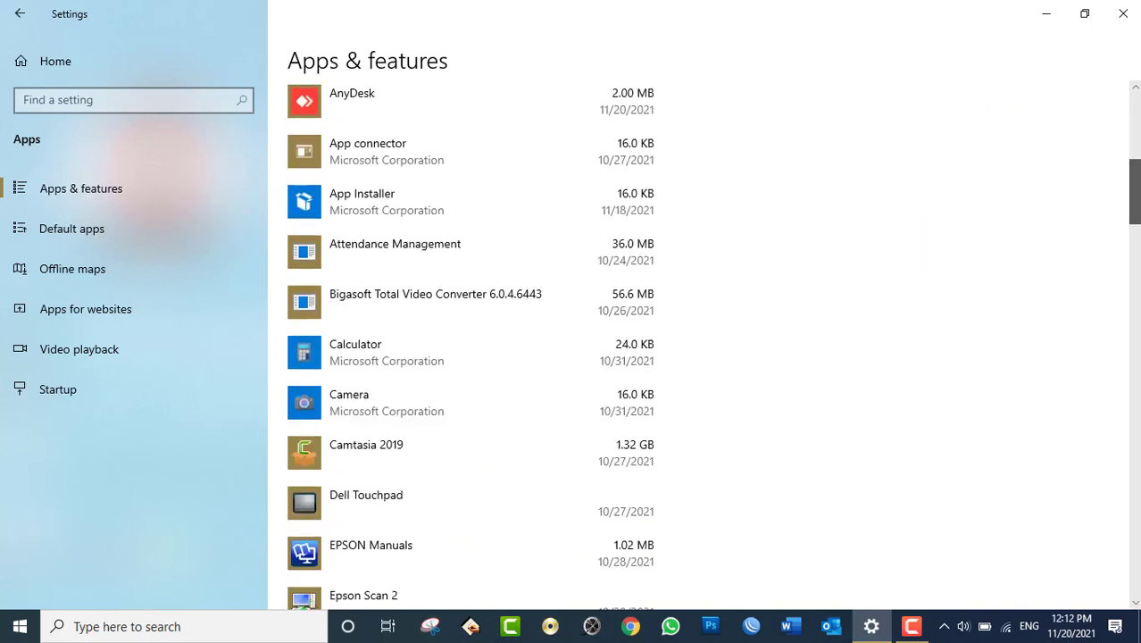
pyautogui.scroll(-3, 305, 150)
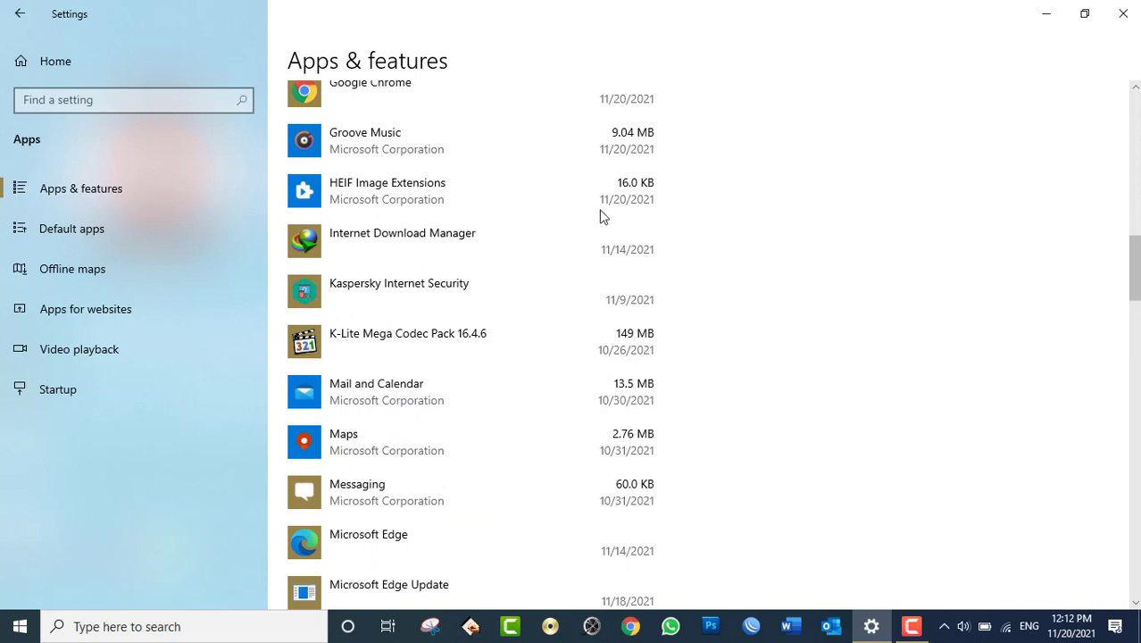
# - Expand the Internet Download Manager entry, then open the program's main window to check it and close that window
pyautogui.click(513, 252)
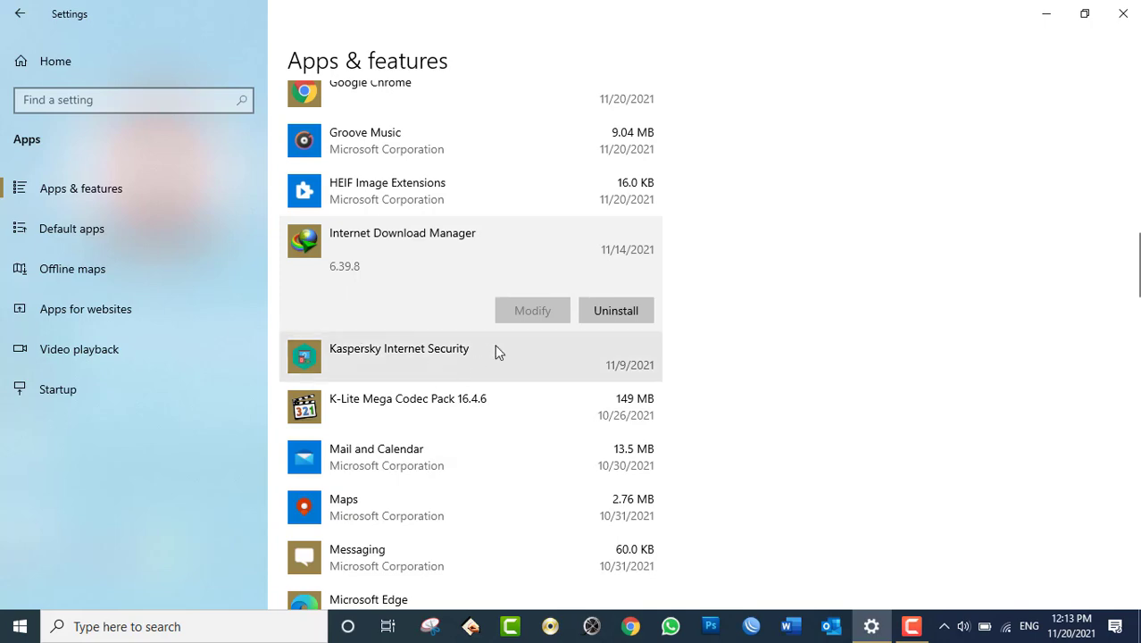
pyautogui.click(944, 626)
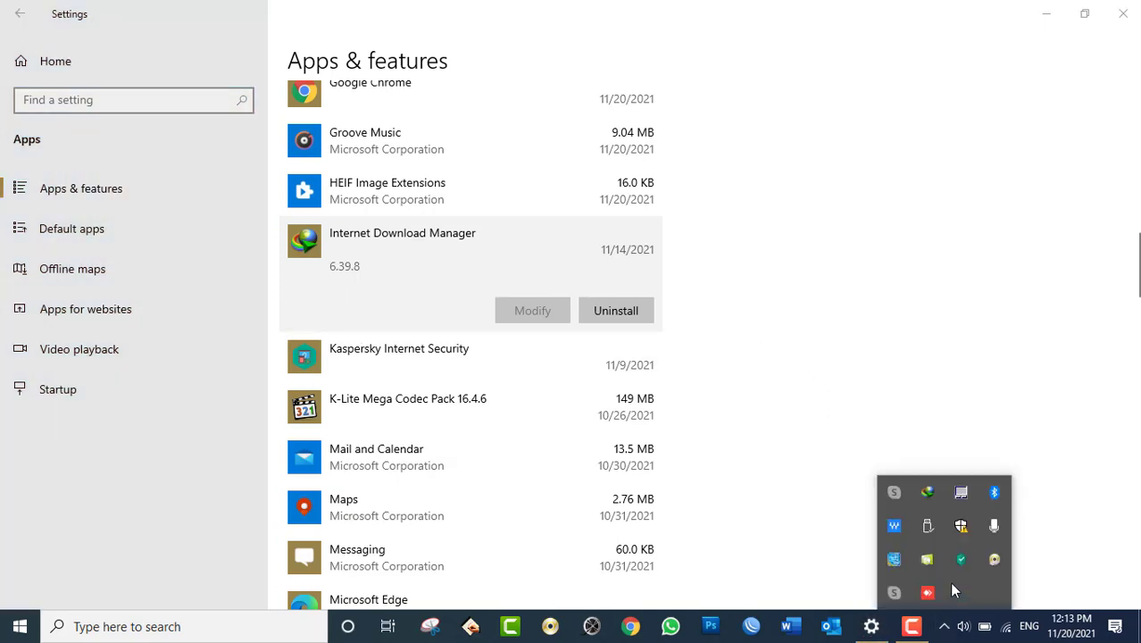
pyautogui.doubleClick(931, 498)
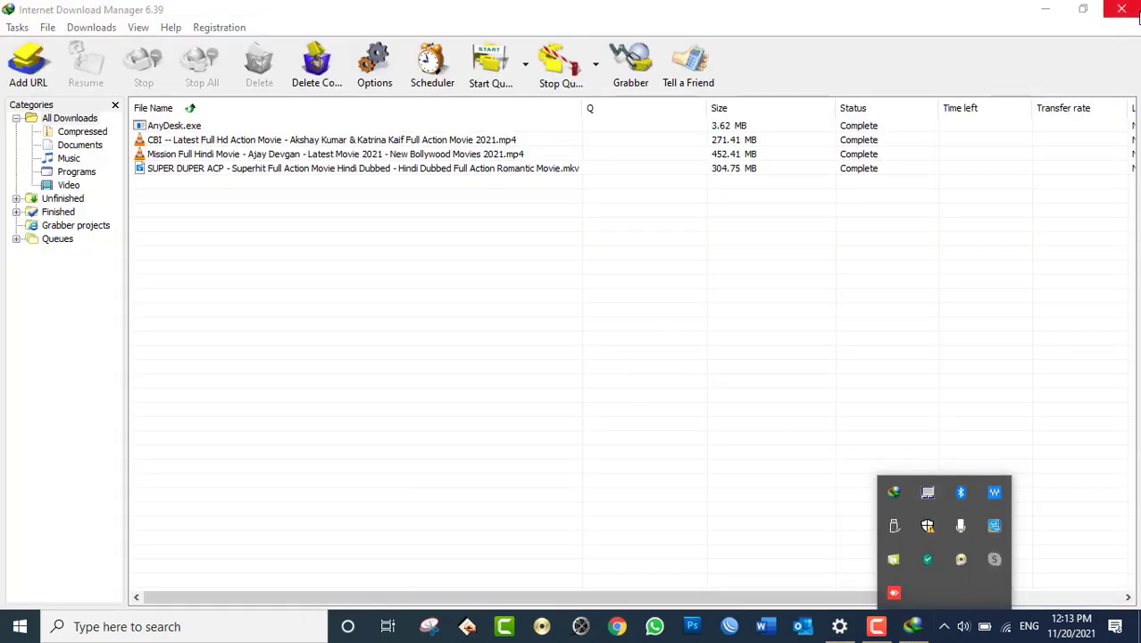
pyautogui.click(1122, 10)
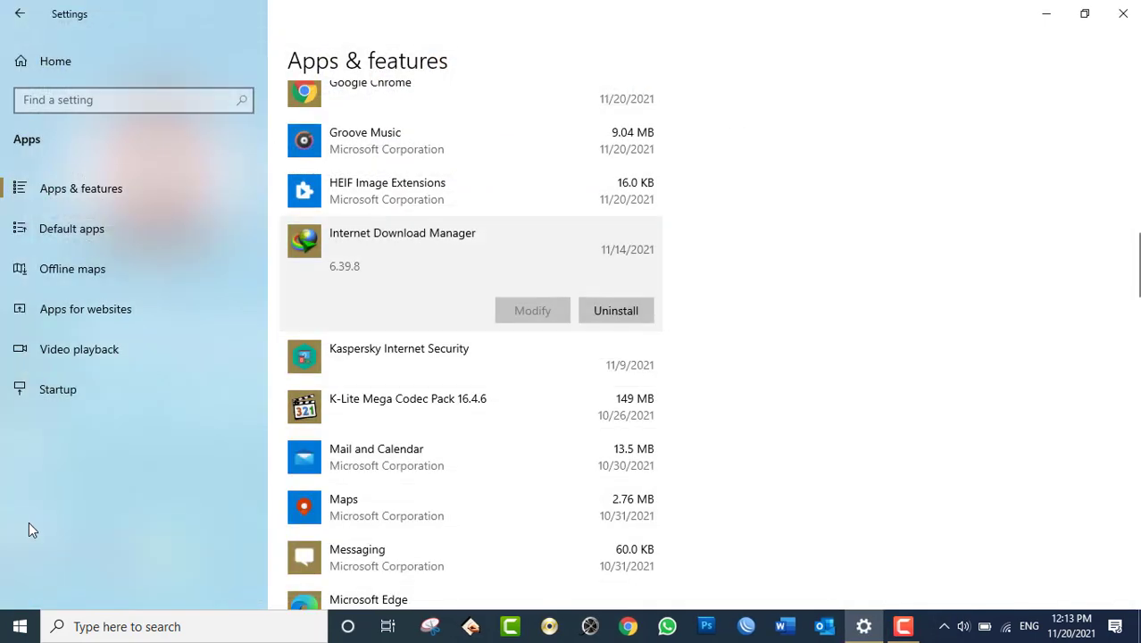
# - Start uninstalling Internet Download Manager from the apps list and proceed to its uninstall wizard
pyautogui.click(619, 313)
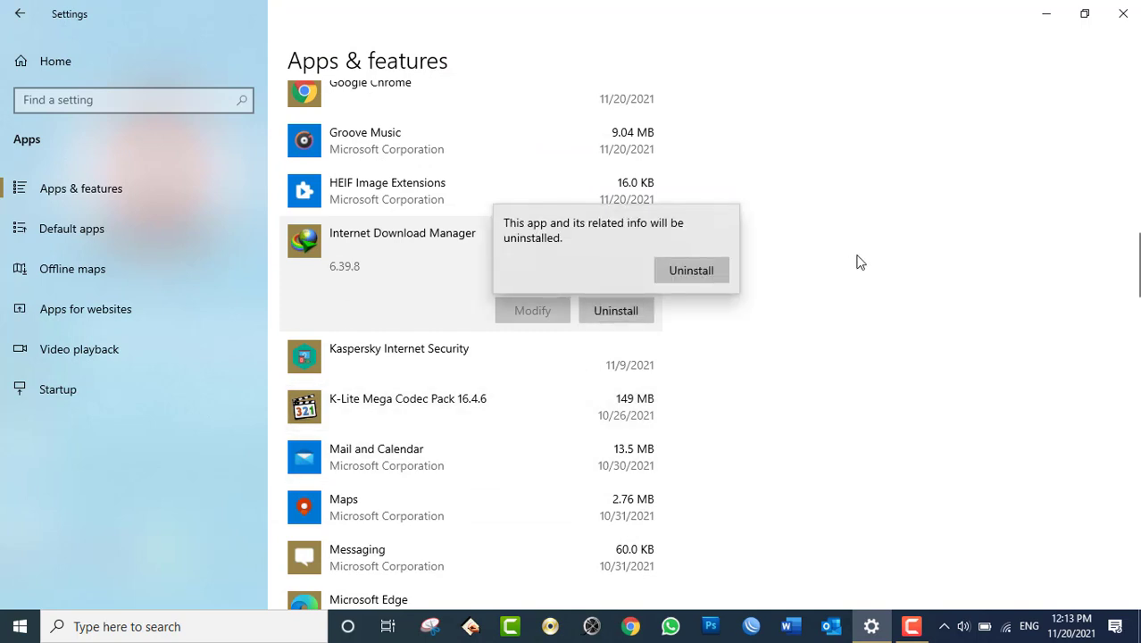
pyautogui.click(689, 272)
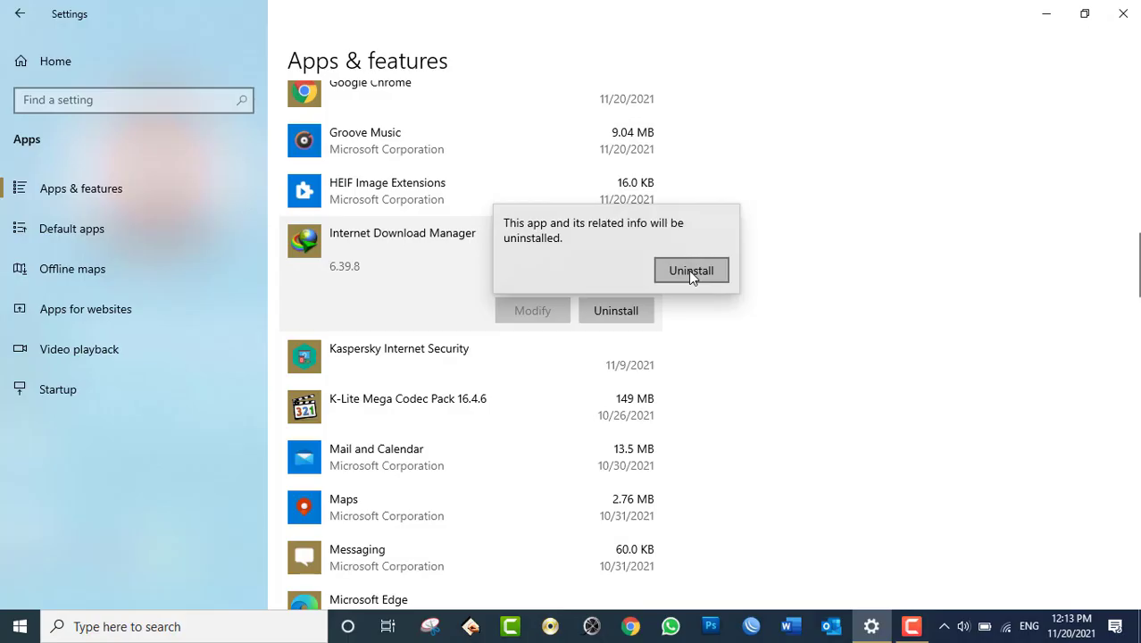
pyautogui.click(690, 270)
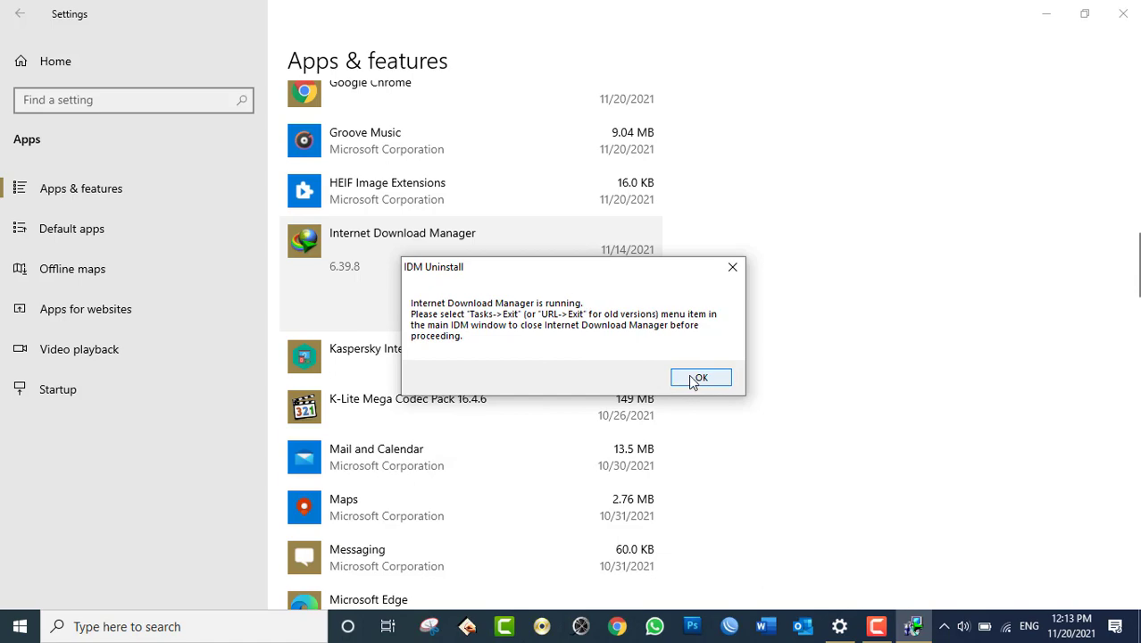
pyautogui.click(694, 380)
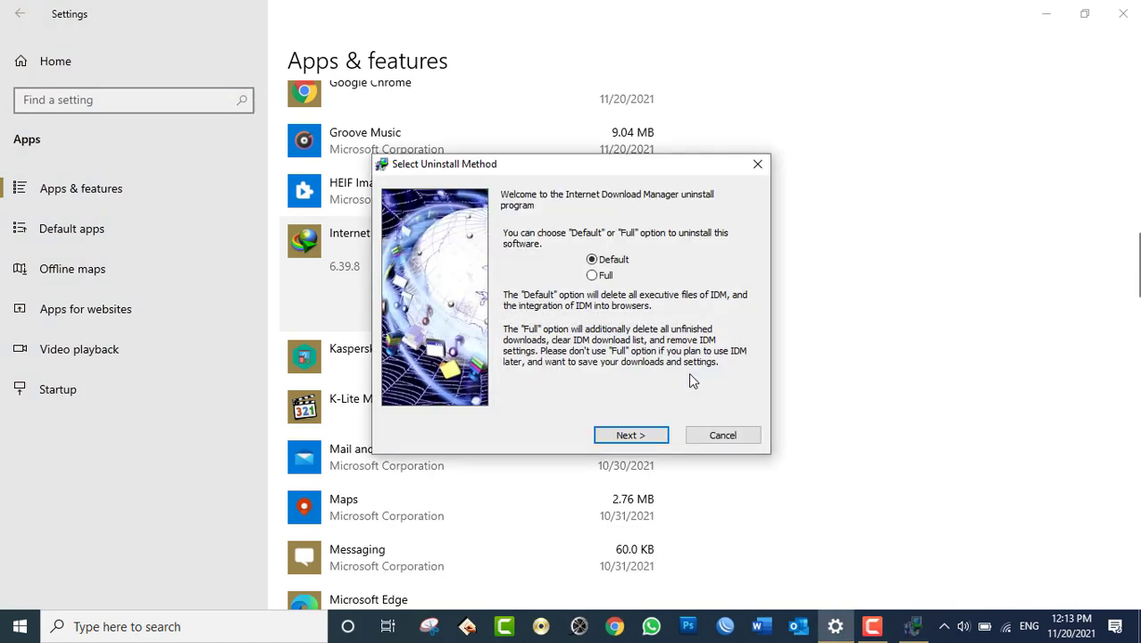
# - Uninstall Internet Download Manager using the Full method and decline the computer reboot
pyautogui.moveTo(555, 159); pyautogui.dragTo(790, 46)
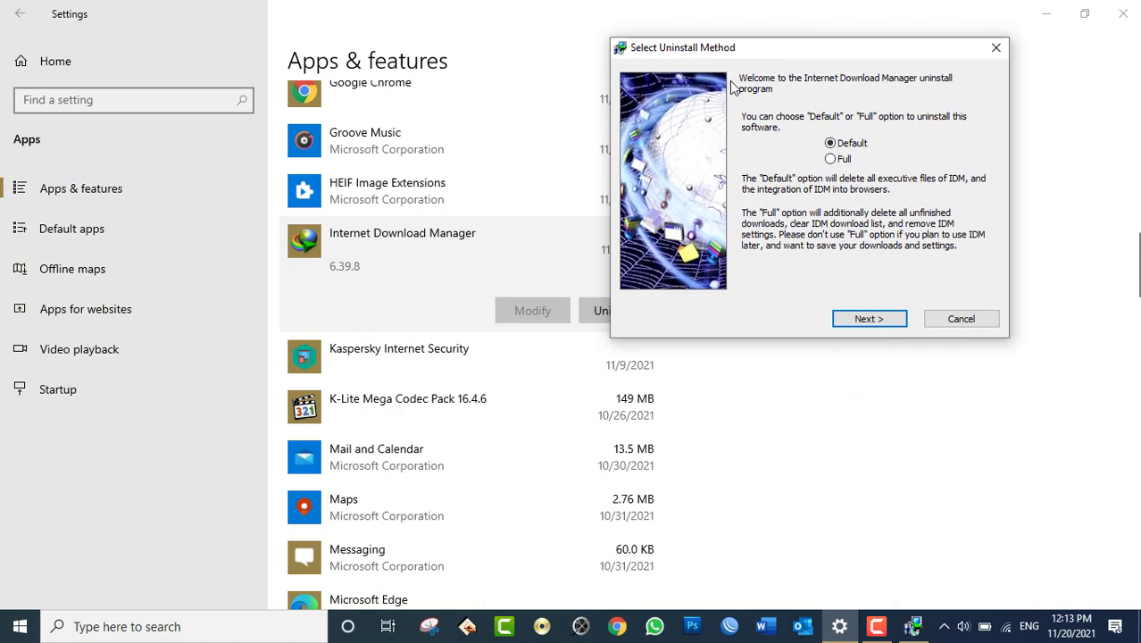
pyautogui.click(832, 159)
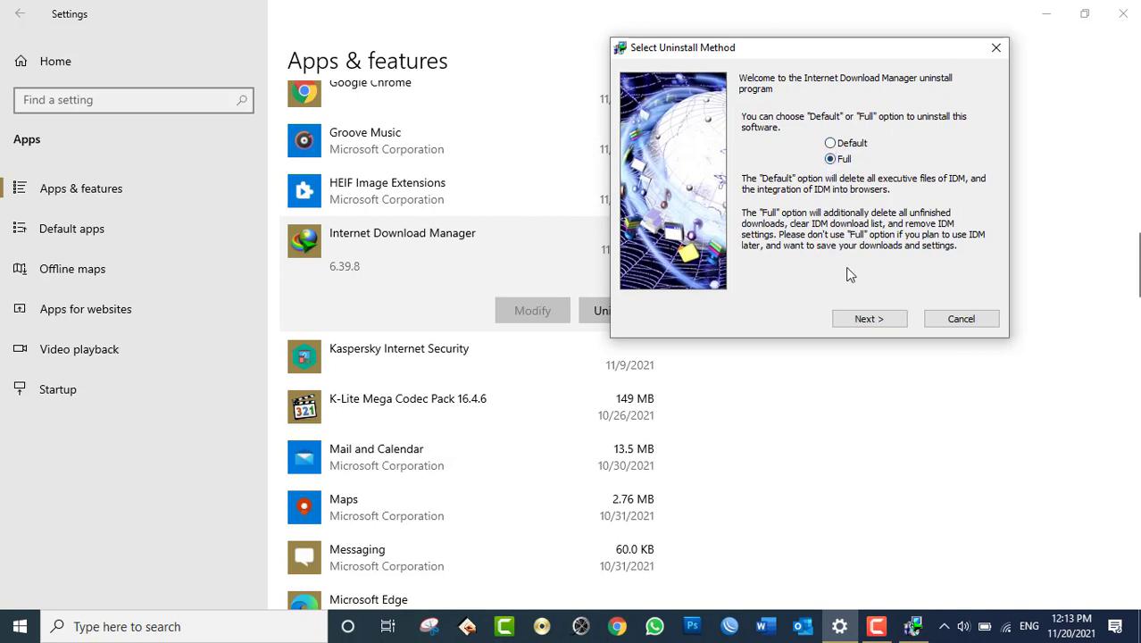
pyautogui.click(868, 319)
pyautogui.click(870, 318)
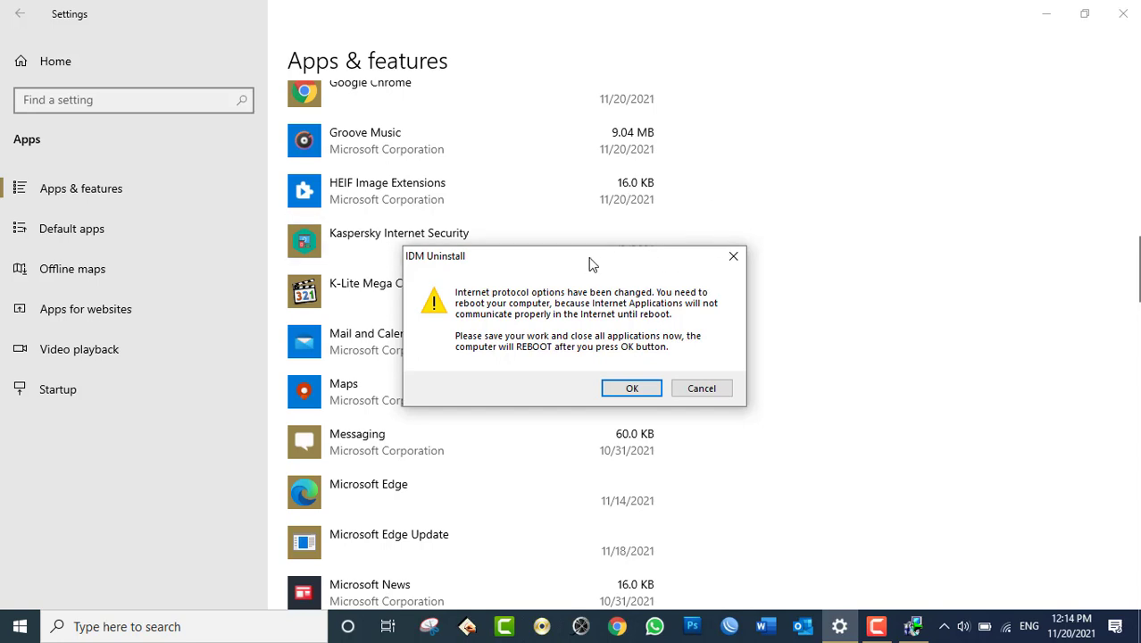
pyautogui.moveTo(589, 264); pyautogui.dragTo(810, 86)
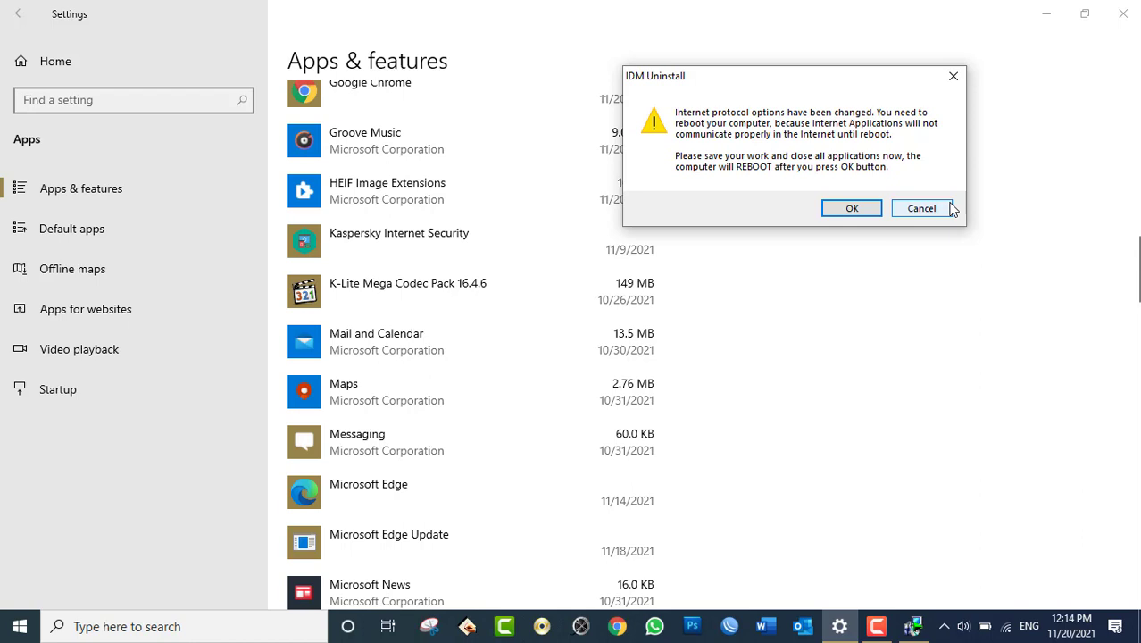
pyautogui.click(933, 213)
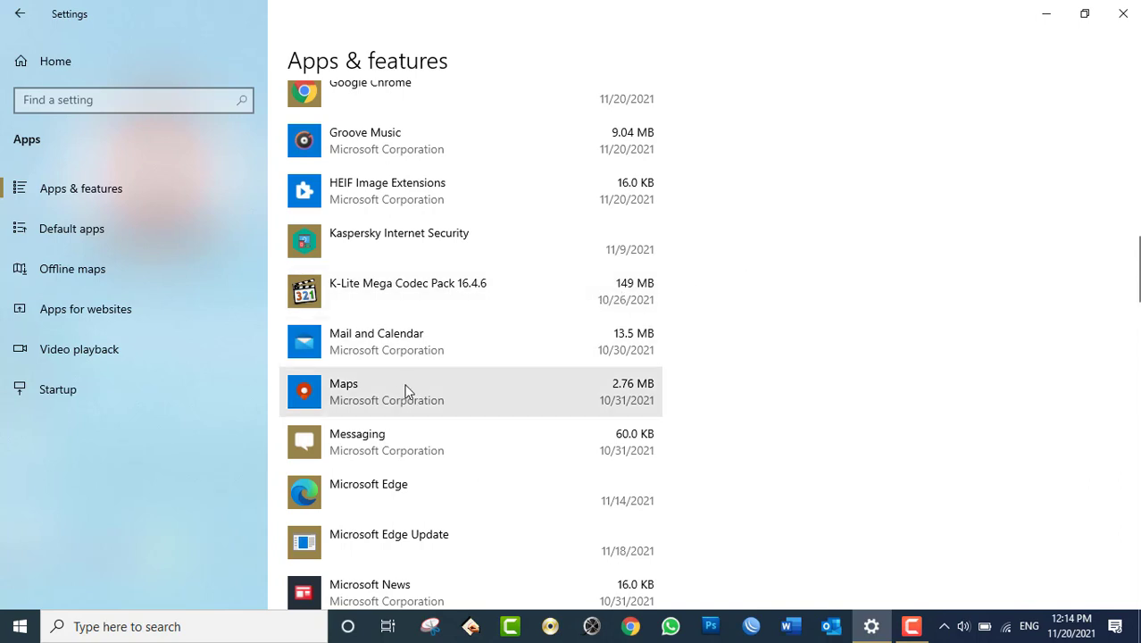
# - Start uninstalling K-Lite Mega Codec Pack 16.4.6, continuing past the feedback form without choosing a problem
pyautogui.click(378, 397)
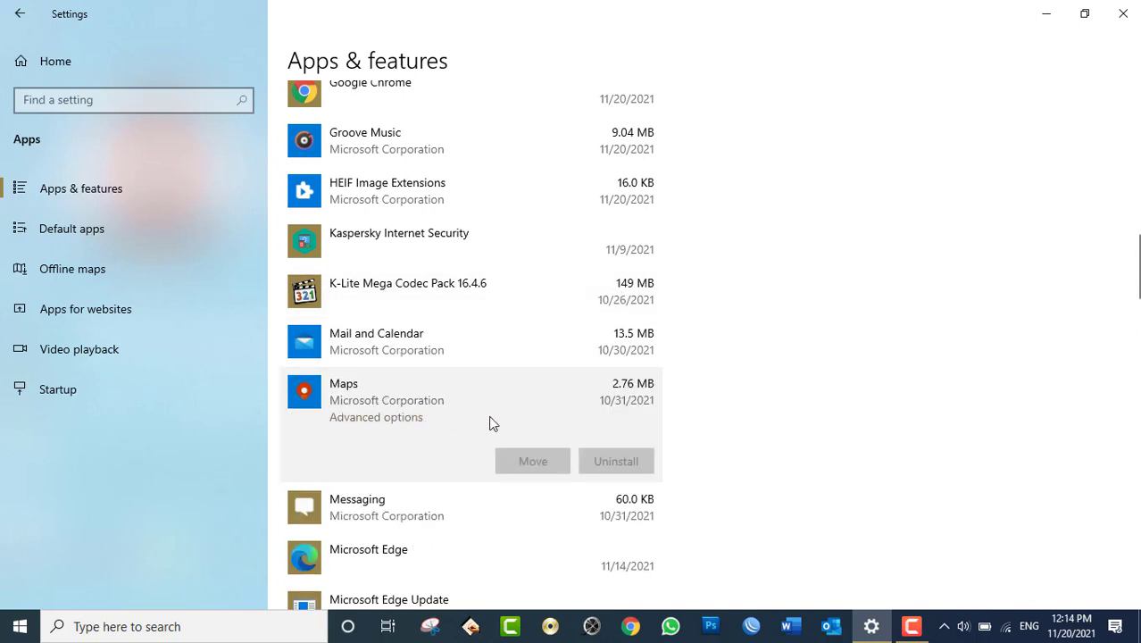
pyautogui.click(402, 298)
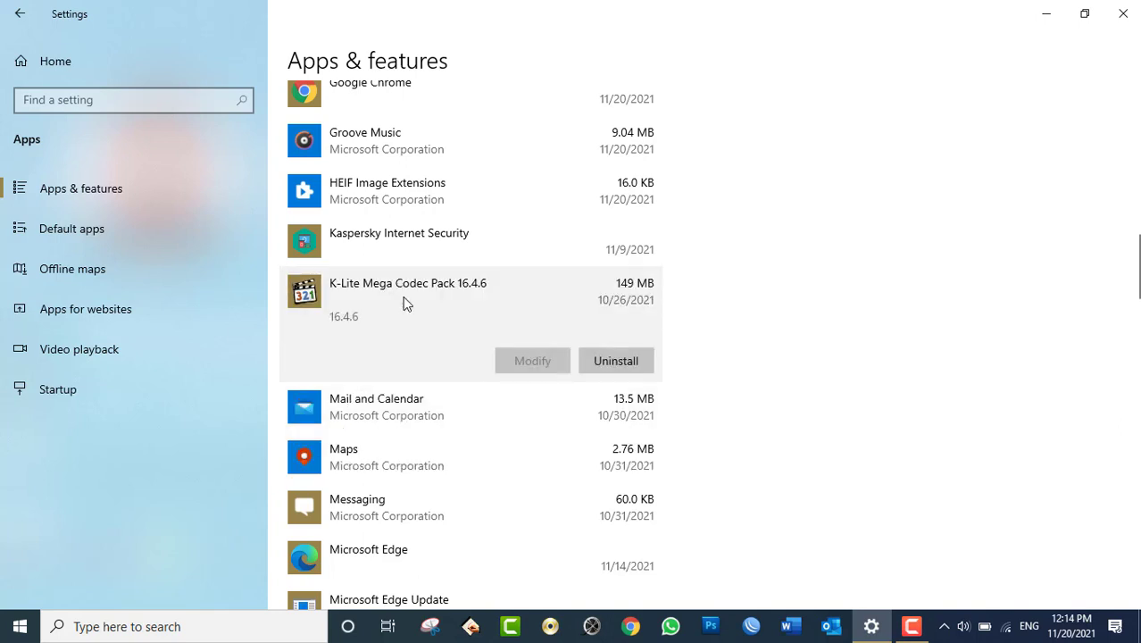
pyautogui.click(622, 361)
pyautogui.click(678, 318)
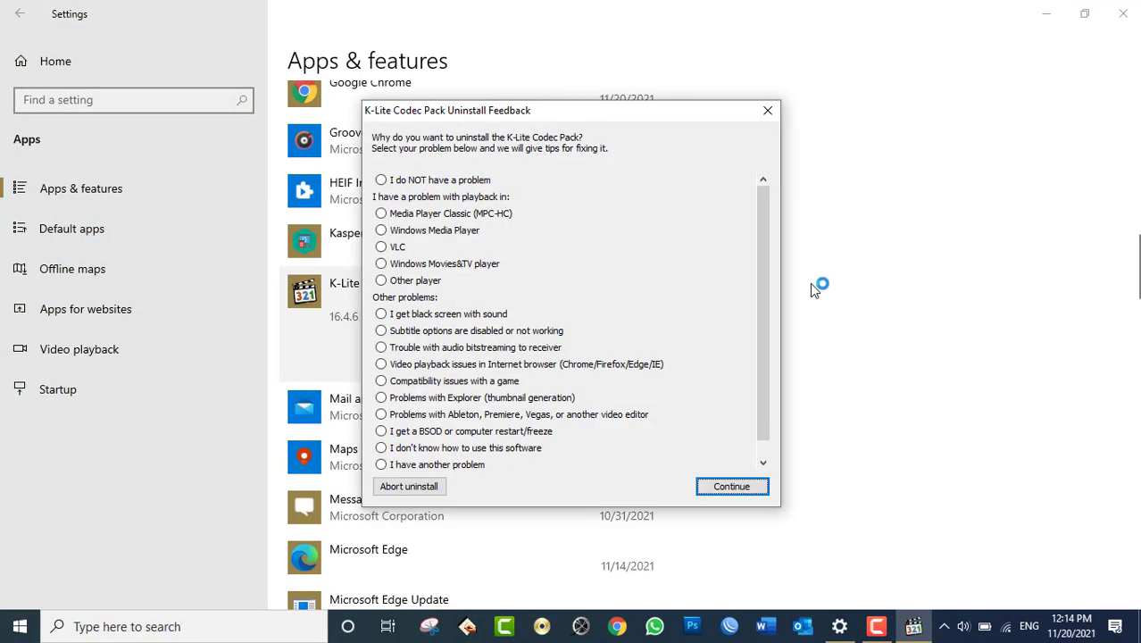
pyautogui.click(729, 487)
pyautogui.click(629, 371)
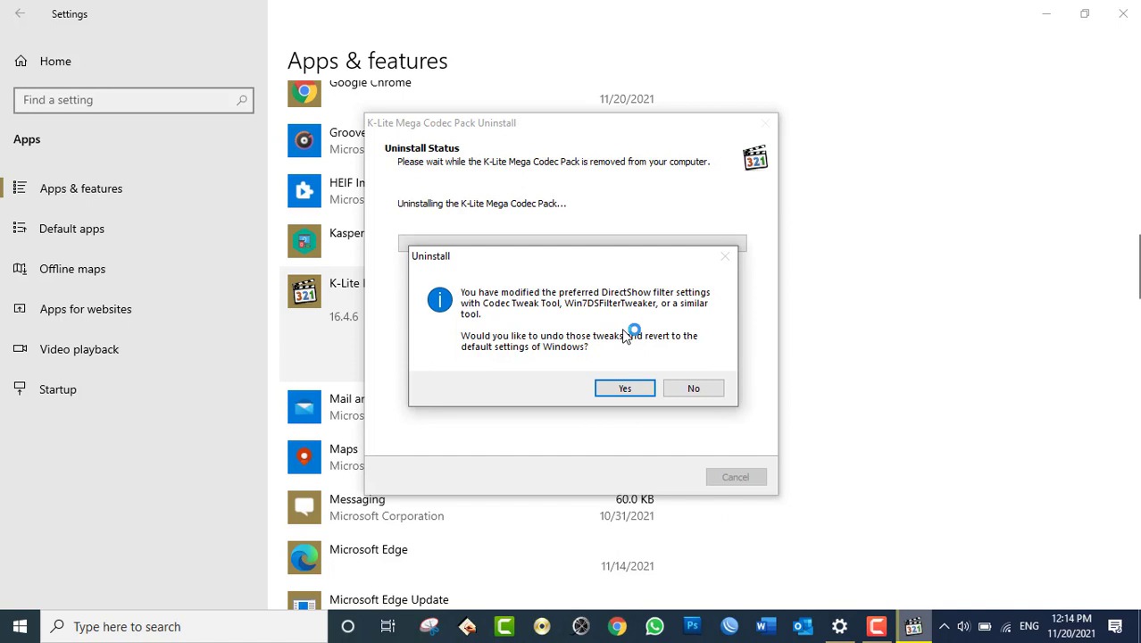
# - Revert the DirectShow filter tweaks to the Windows defaults and finish the K-Lite Mega Codec Pack uninstall
pyautogui.click(625, 389)
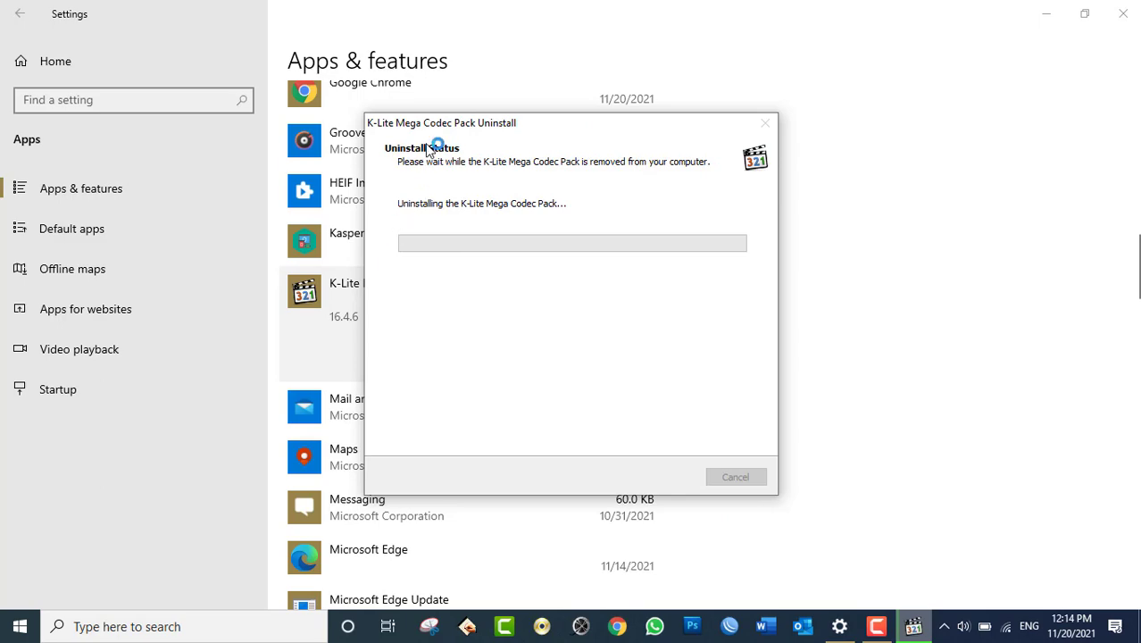
pyautogui.moveTo(403, 125); pyautogui.dragTo(898, 235)
pyautogui.scroll(10, 500, 276)
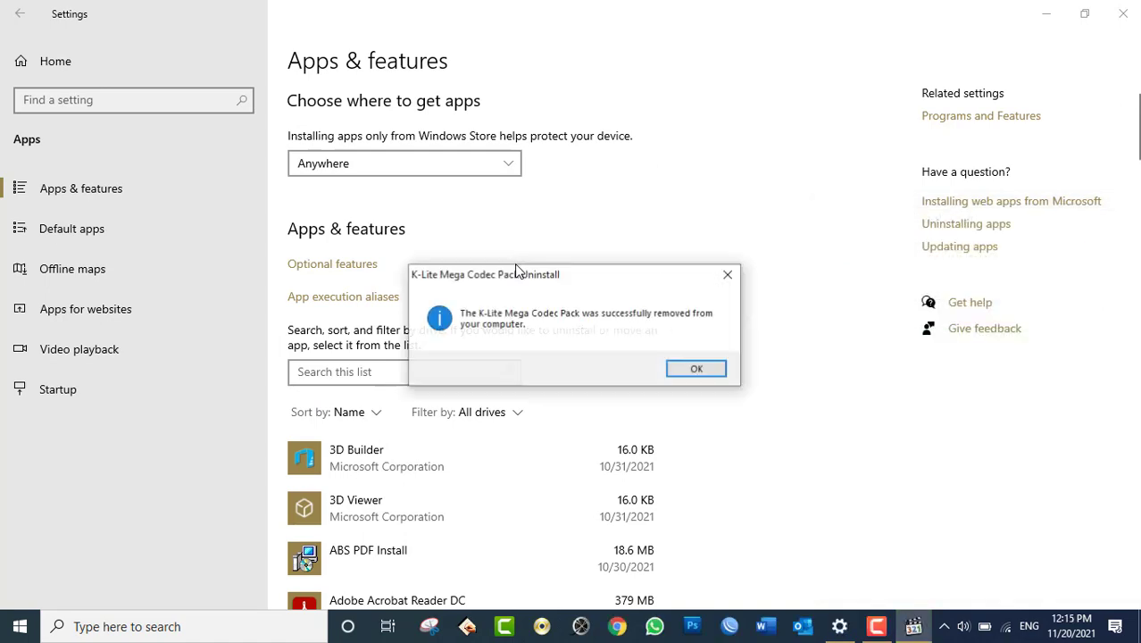
pyautogui.click(695, 369)
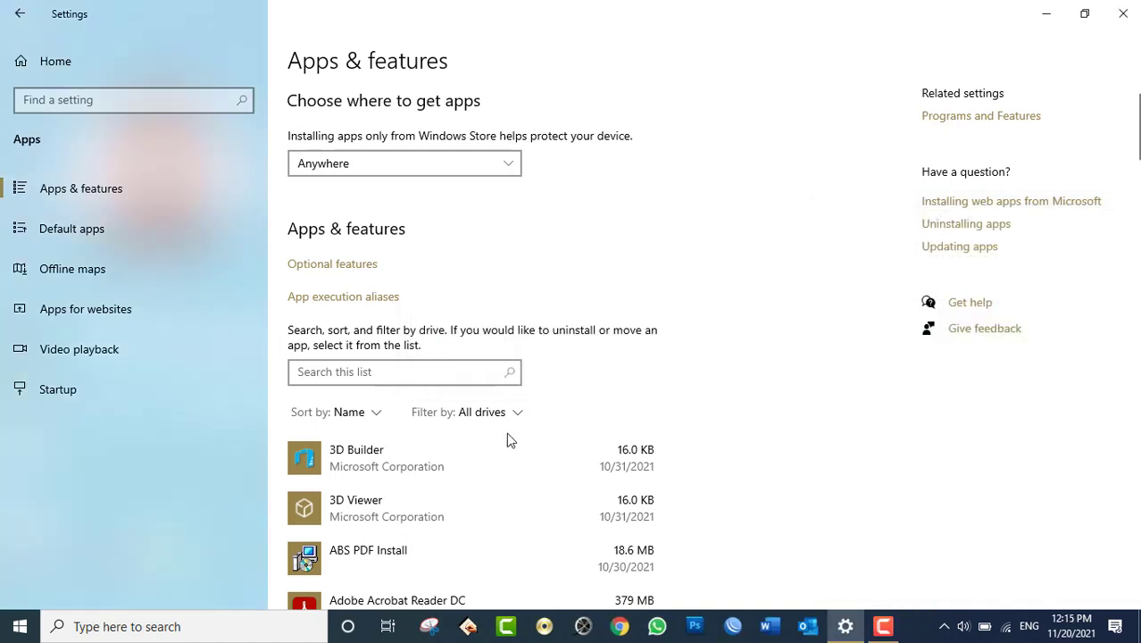
# - Look through the installed apps list and view its available sorting options, keeping the sort by name
pyautogui.scroll(-15, 489, 449)
pyautogui.scroll(-10, 489, 446)
pyautogui.scroll(20, 491, 442)
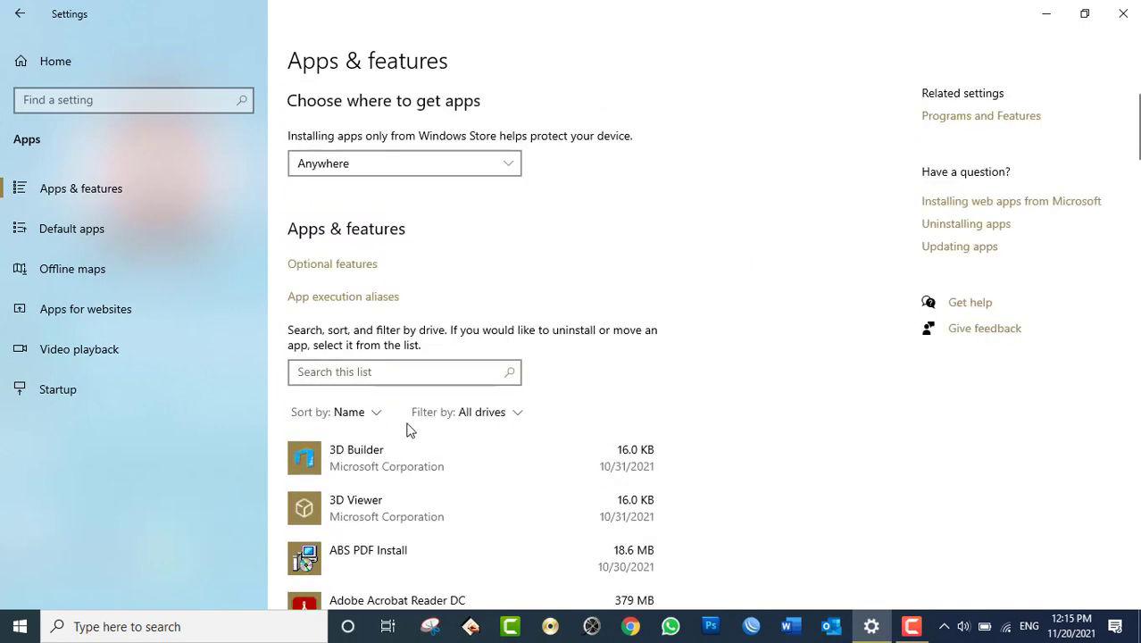
pyautogui.click(368, 420)
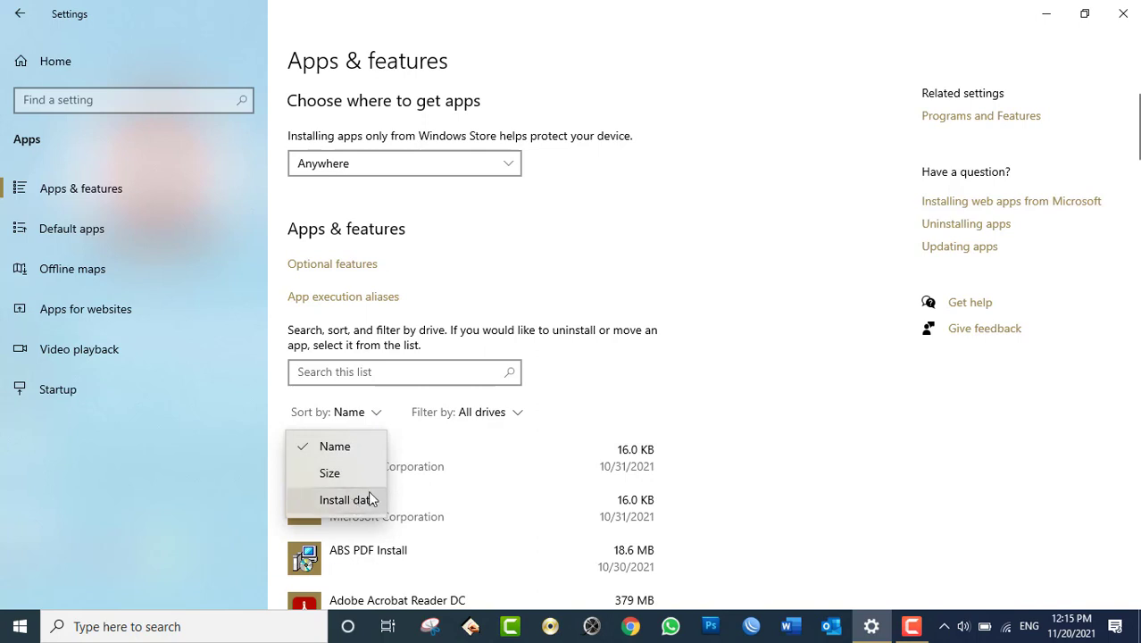
pyautogui.click(615, 220)
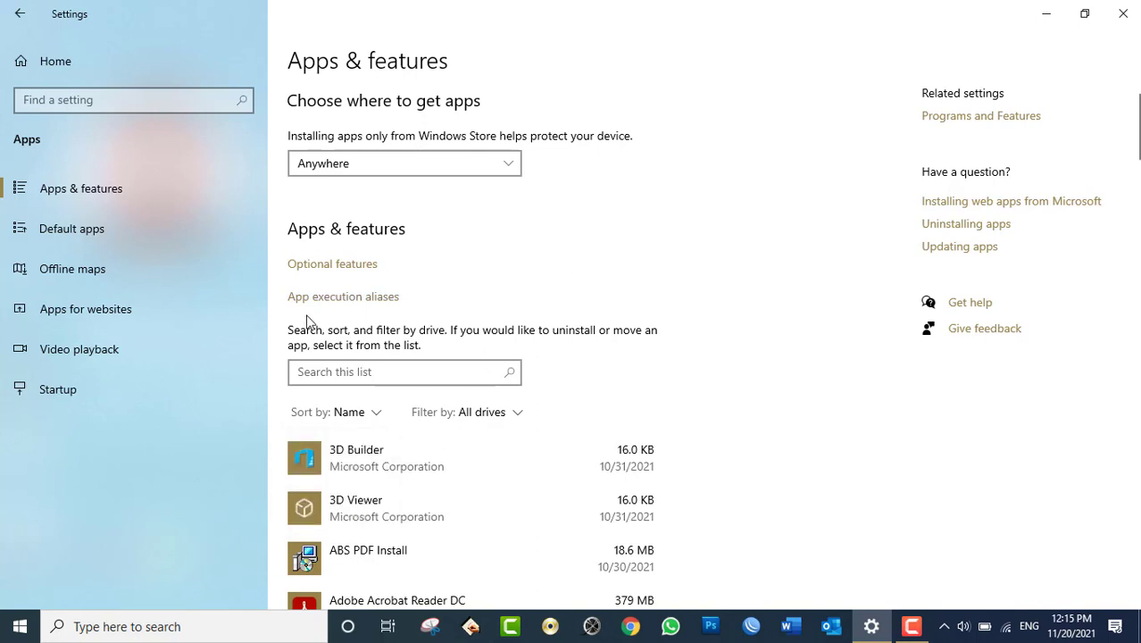
# - Open Optional features and view the details of the supplemental font entries from Telugu up to Pan-European
pyautogui.click(345, 266)
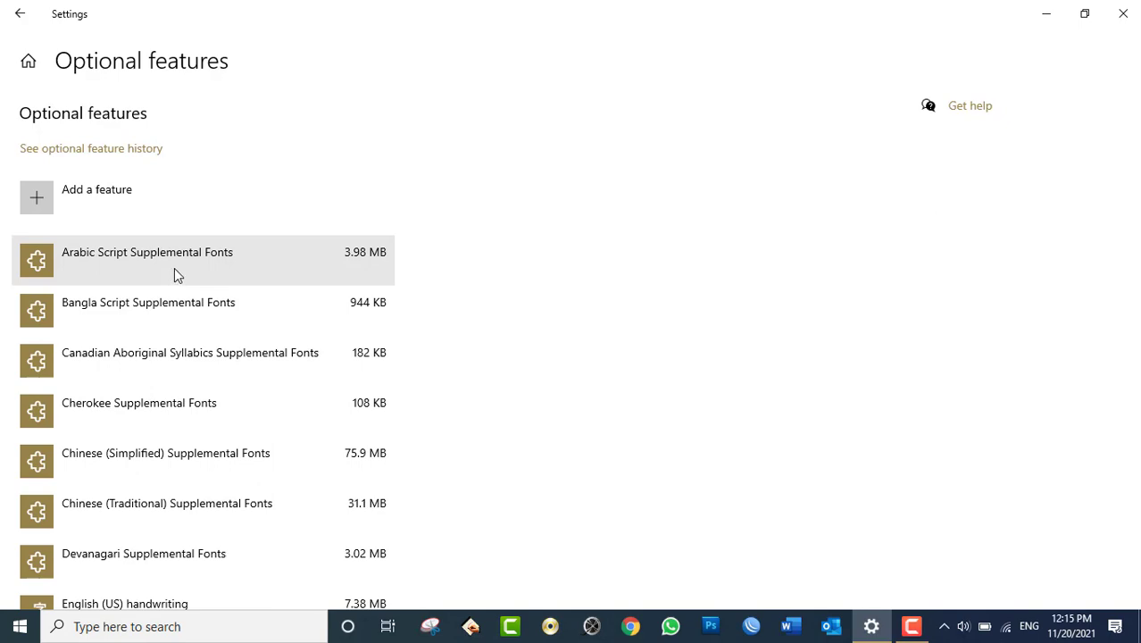
pyautogui.scroll(-12, 177, 333)
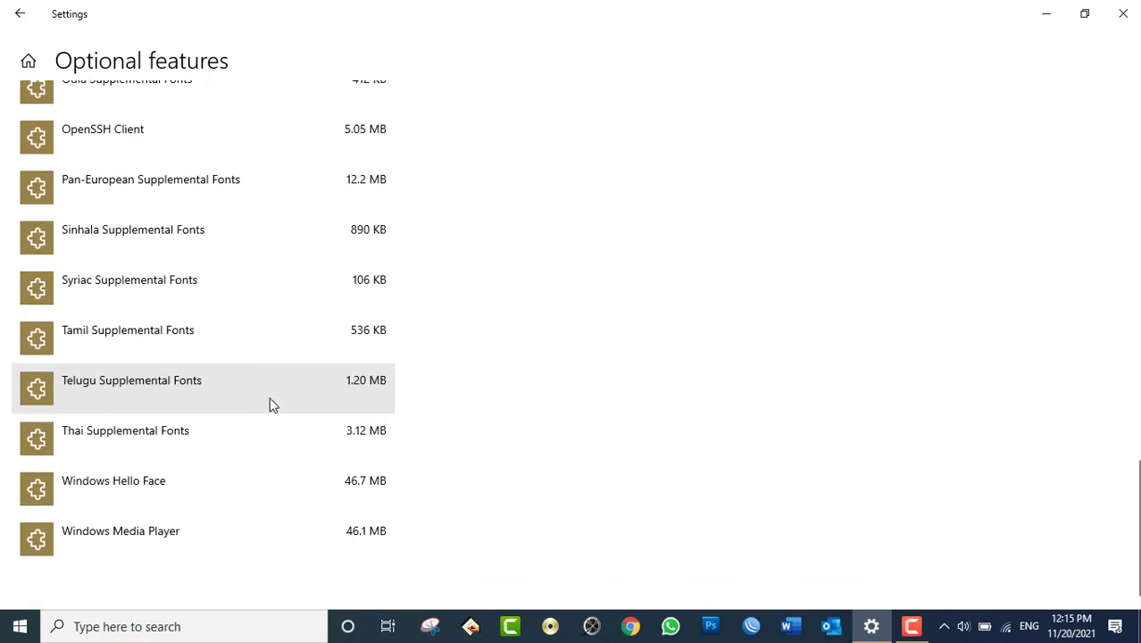
pyautogui.click(255, 388)
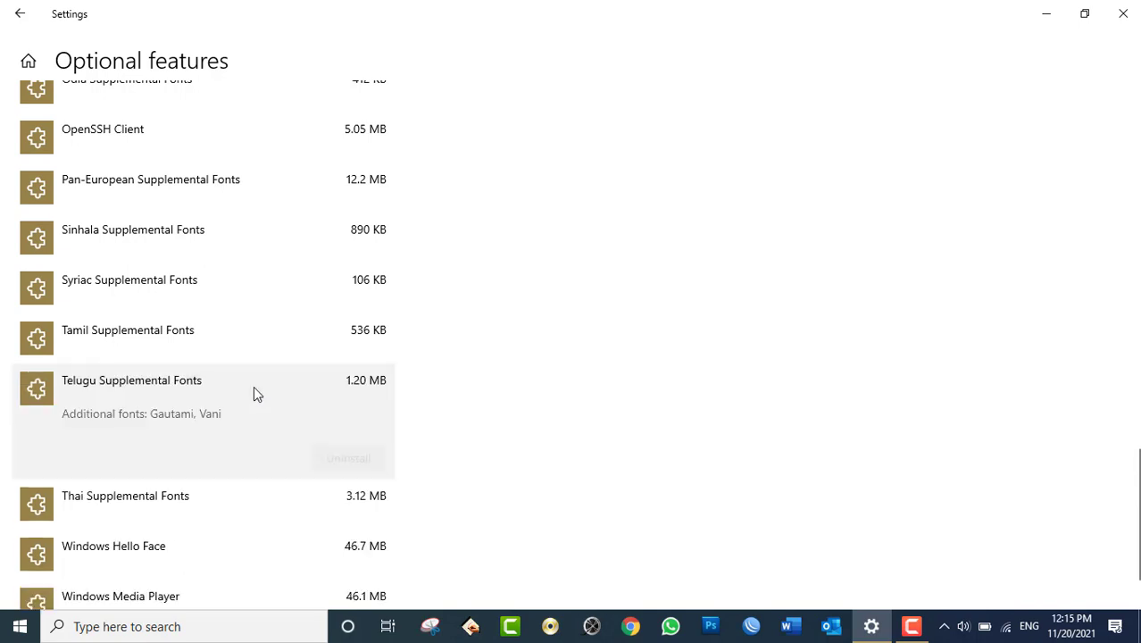
pyautogui.click(250, 326)
pyautogui.click(227, 287)
pyautogui.click(207, 246)
pyautogui.click(190, 192)
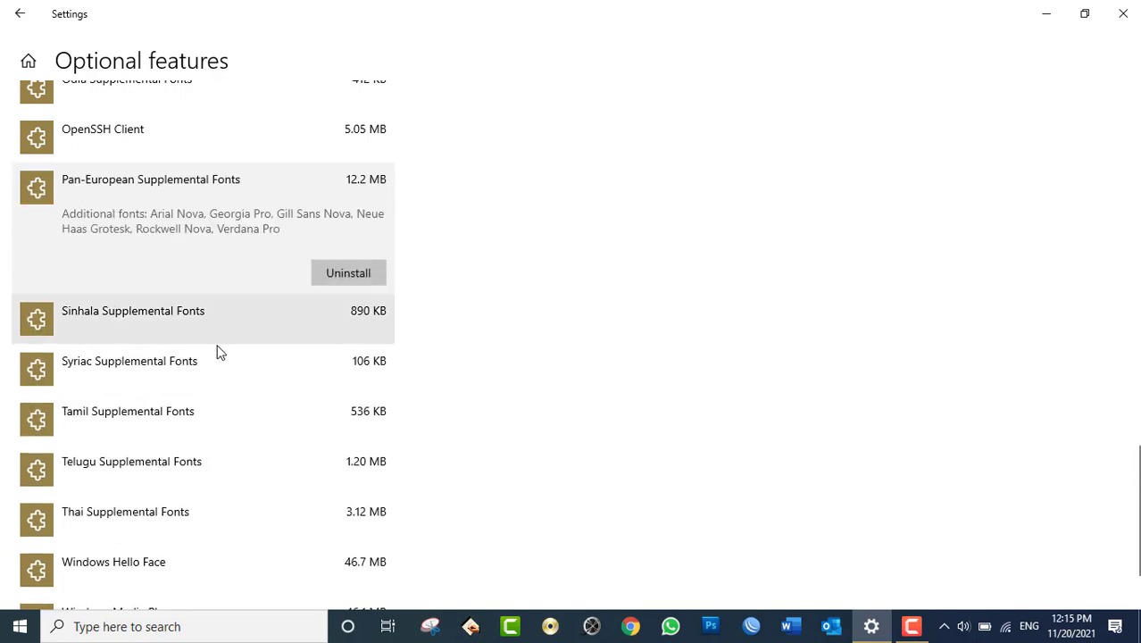
# - View the details of Internet Explorer 11 and Arabic Script Supplemental Fonts, and return to Apps & features
pyautogui.scroll(5, 230, 403)
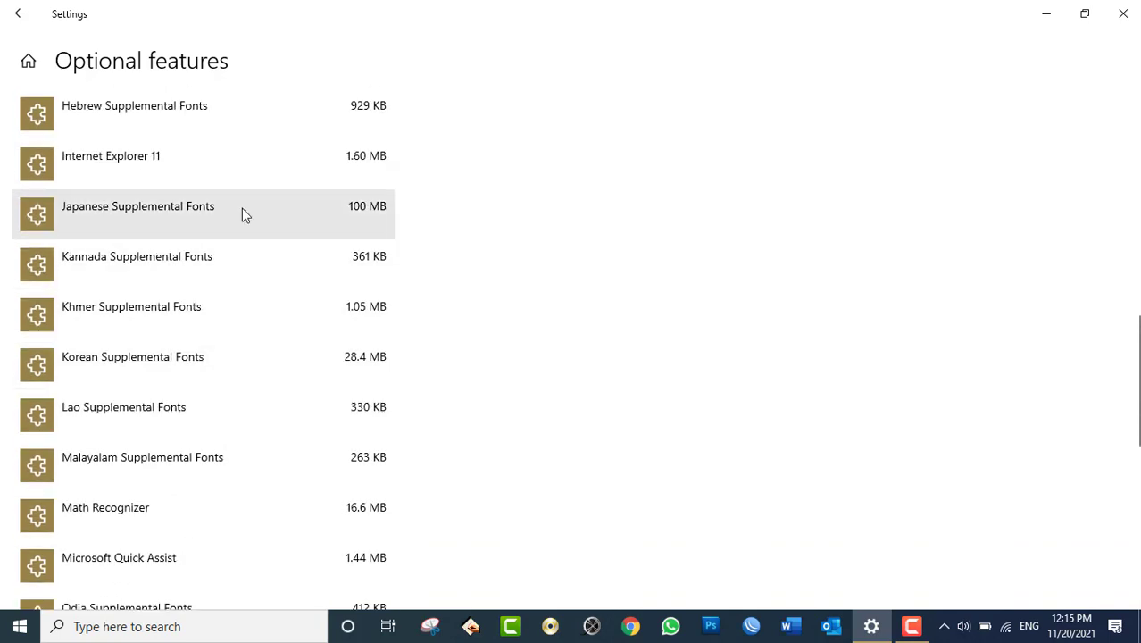
pyautogui.click(164, 164)
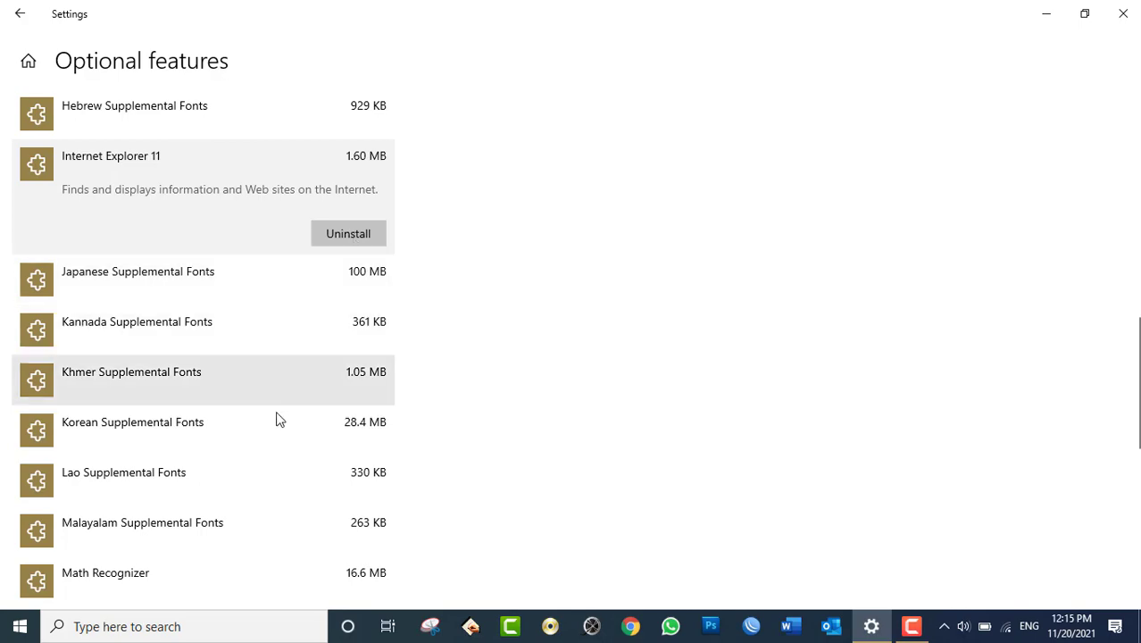
pyautogui.scroll(6, 278, 421)
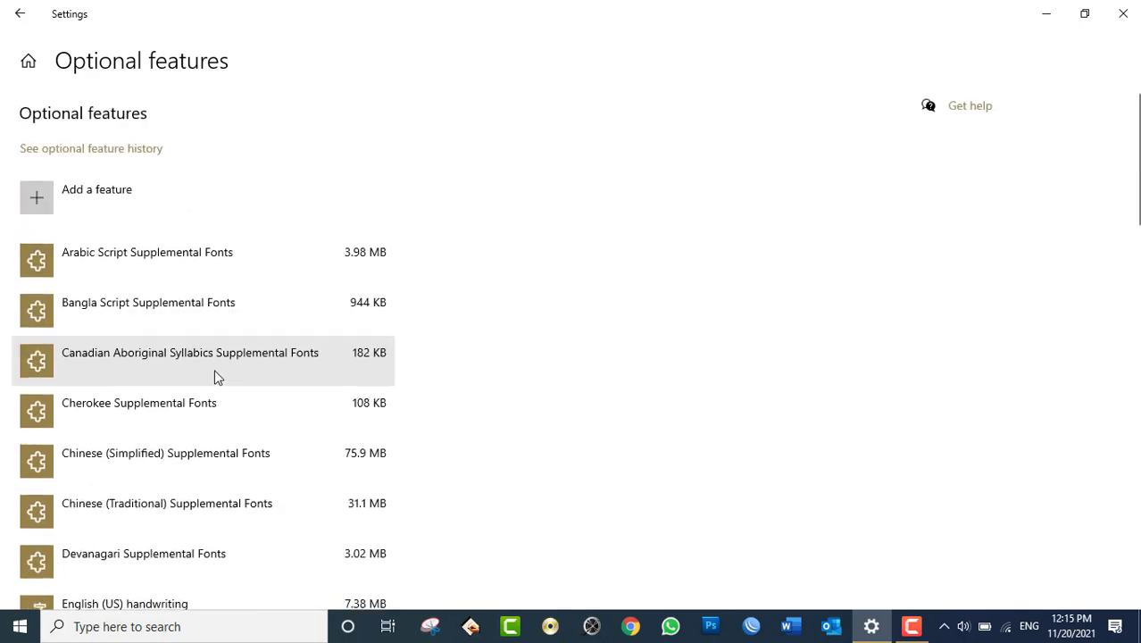
pyautogui.click(227, 270)
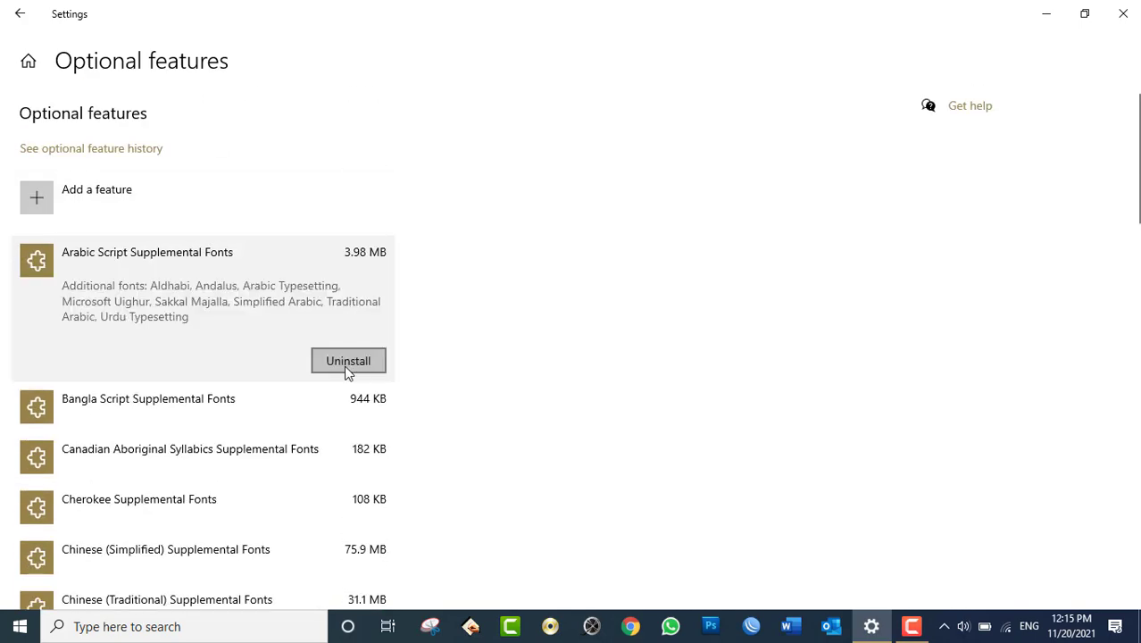
pyautogui.click(20, 13)
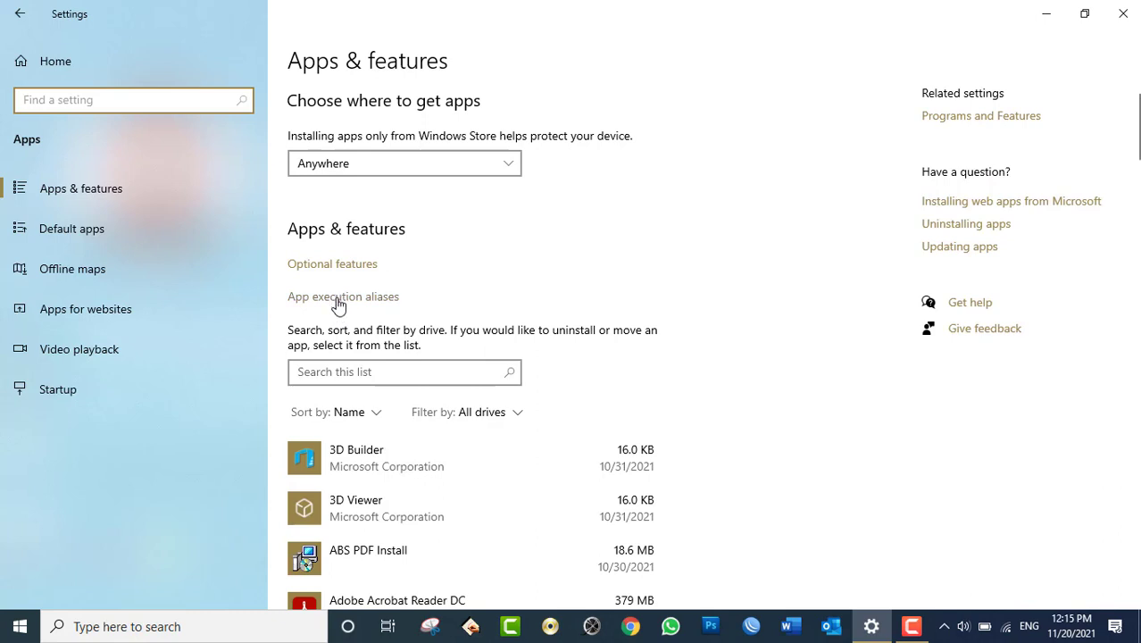
# - Minimize Settings, open Command Prompt by searching for cmd, and move its window toward the middle of the desktop
pyautogui.click(872, 627)
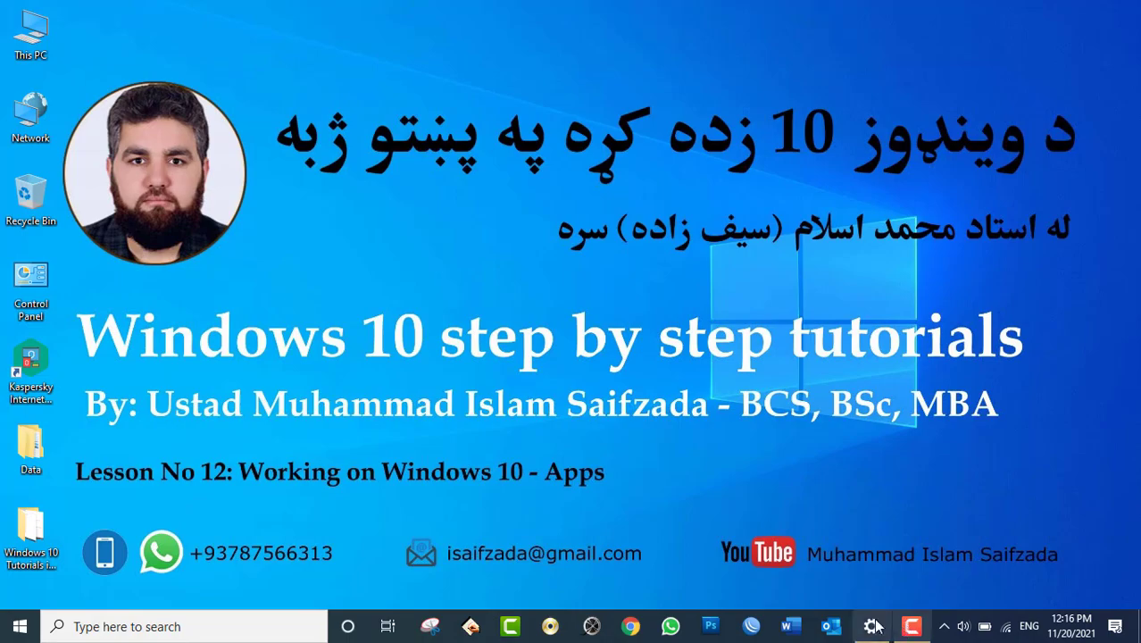
pyautogui.click(871, 627)
pyautogui.click(871, 627)
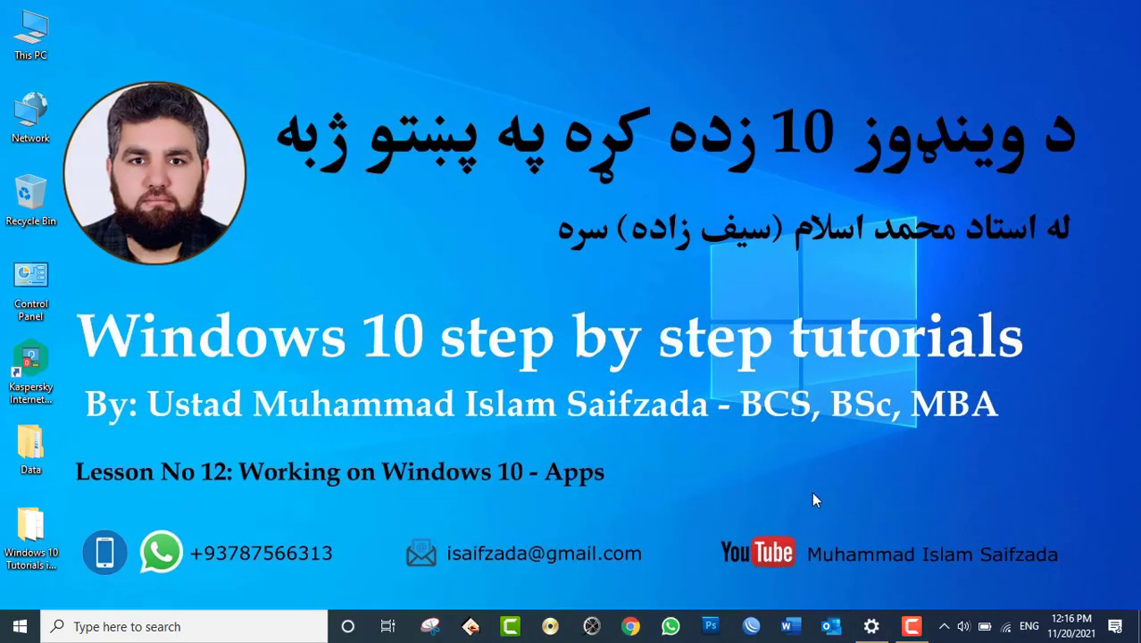
pyautogui.press('super')
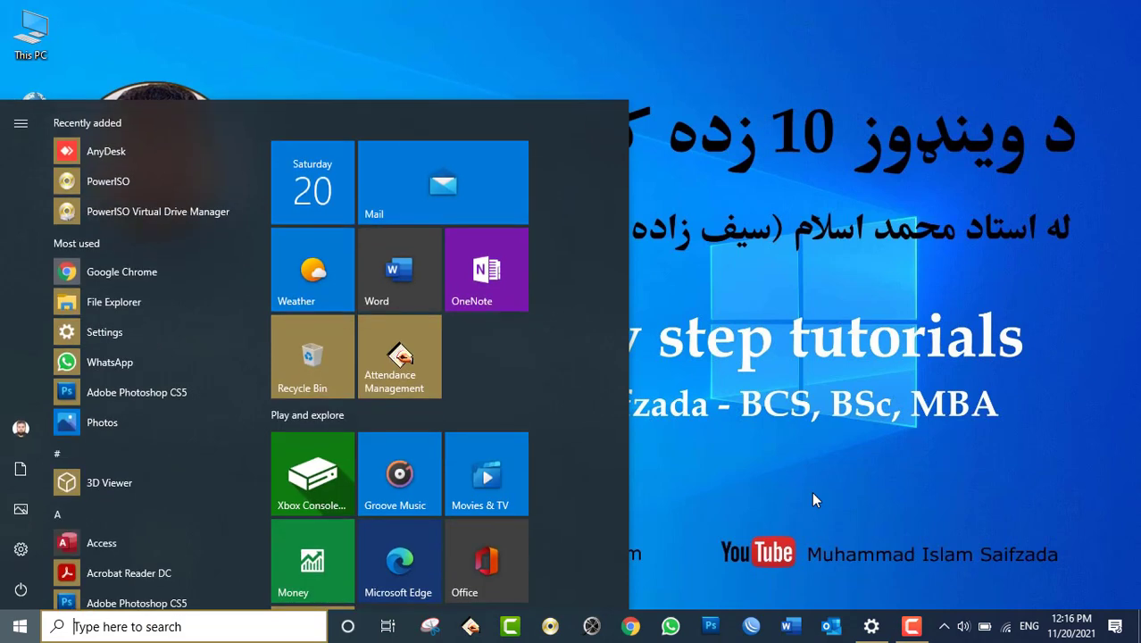
pyautogui.write('cmd')
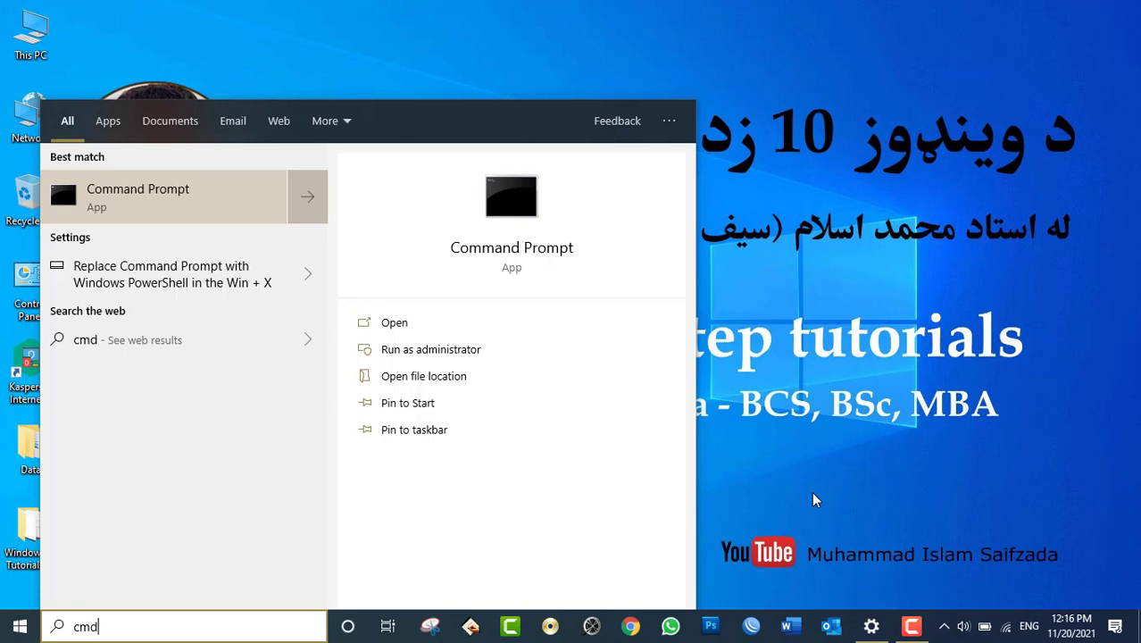
pyautogui.press('Return')
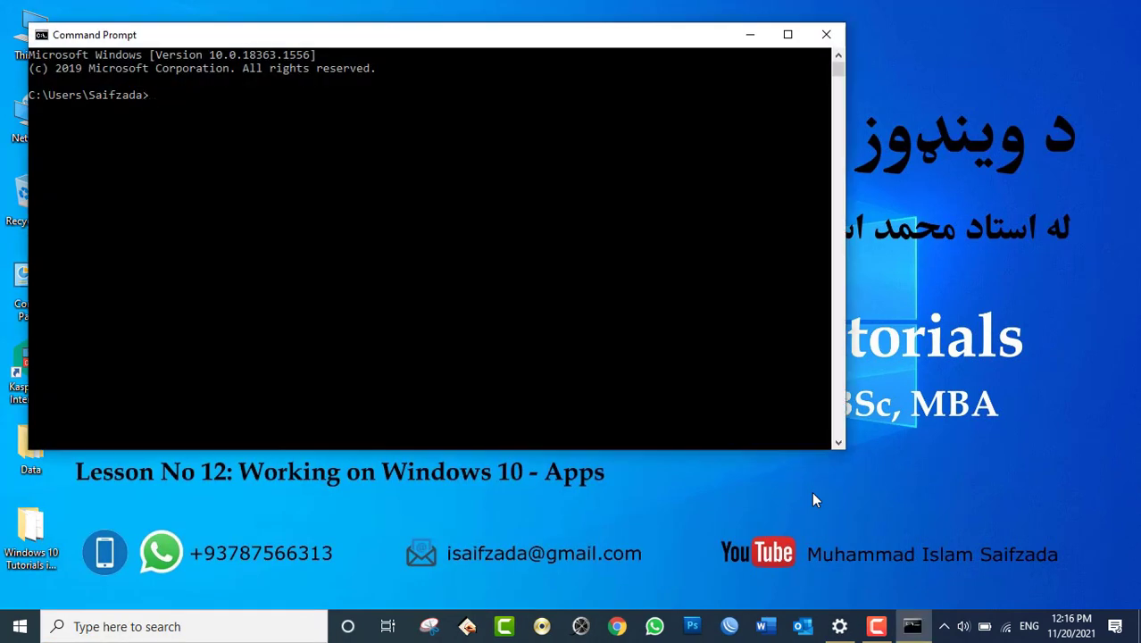
pyautogui.moveTo(519, 39); pyautogui.dragTo(660, 132)
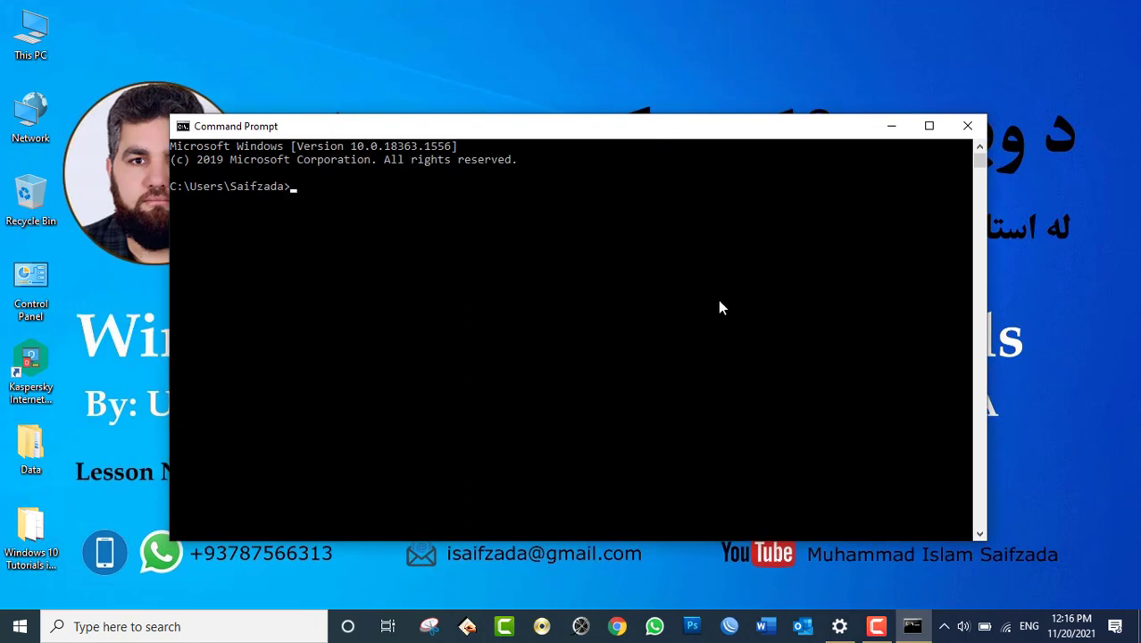
# - Launch Notepad from Command Prompt with the notepad command and close its window
pyautogui.write('notepad')
pyautogui.press('Return')
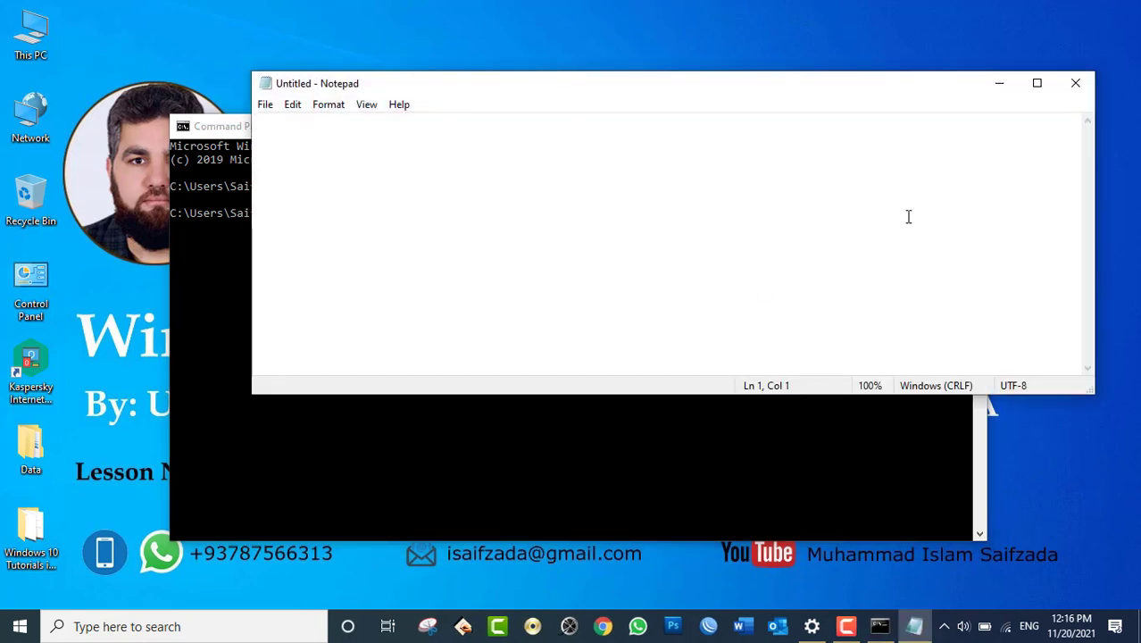
pyautogui.click(1075, 82)
# - Launch Paint from Command Prompt with the mspaint command and close its window
pyautogui.write('m')
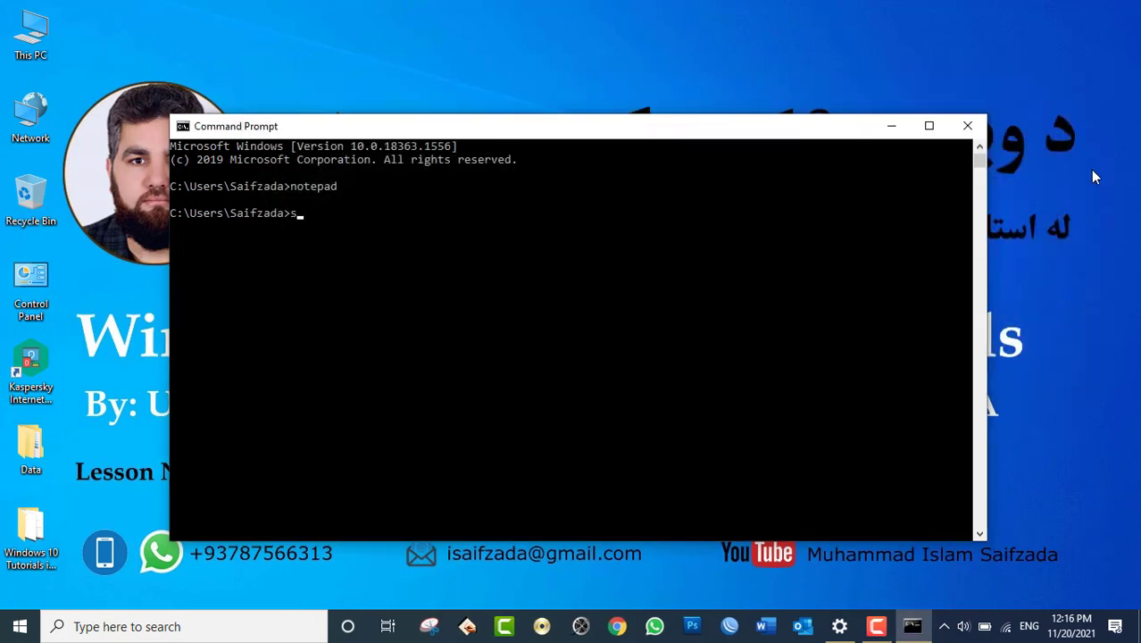
pyautogui.write('spaint')
pyautogui.press('Return')
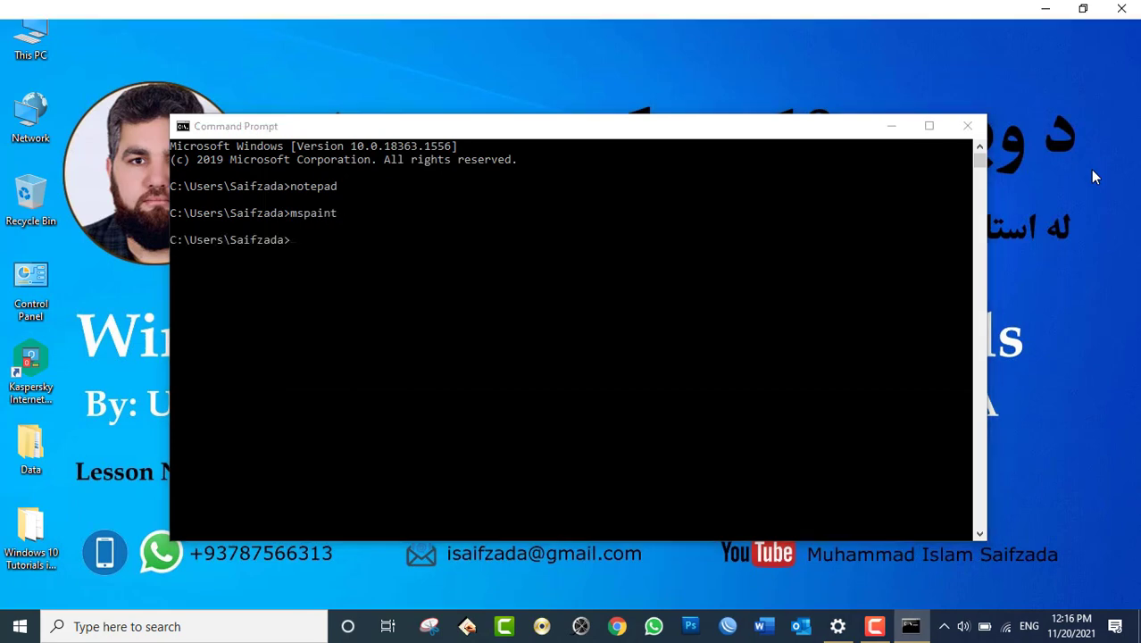
pyautogui.click(1121, 8)
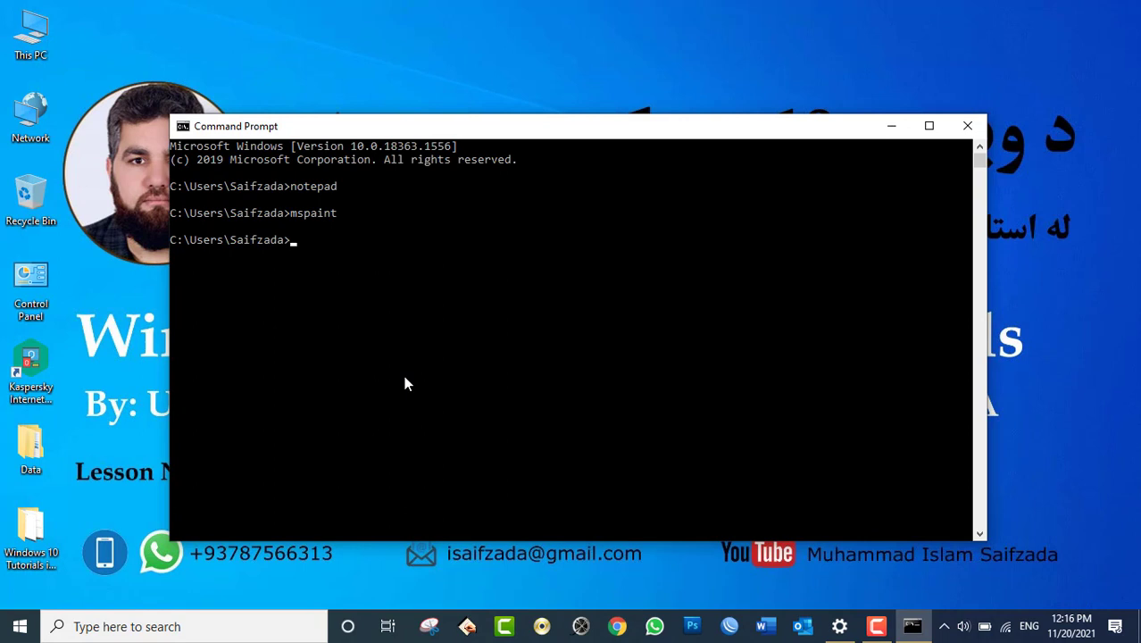
# - Launch Word from Command Prompt with the command "start winword" and close its window
pyautogui.write('start winword')
pyautogui.press('Return')
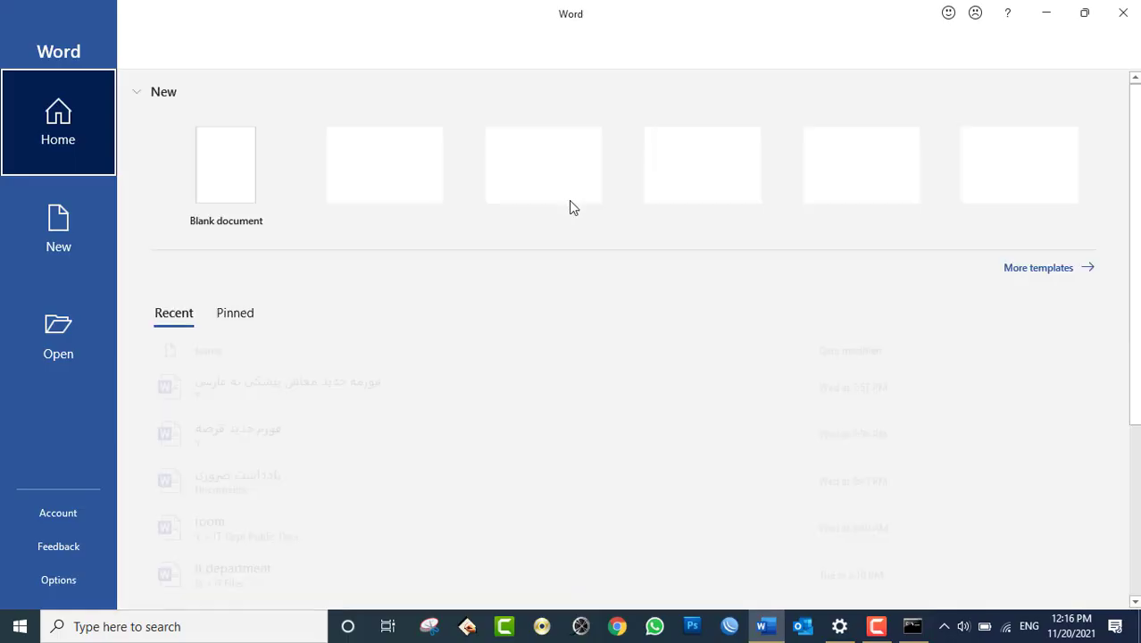
pyautogui.click(1121, 15)
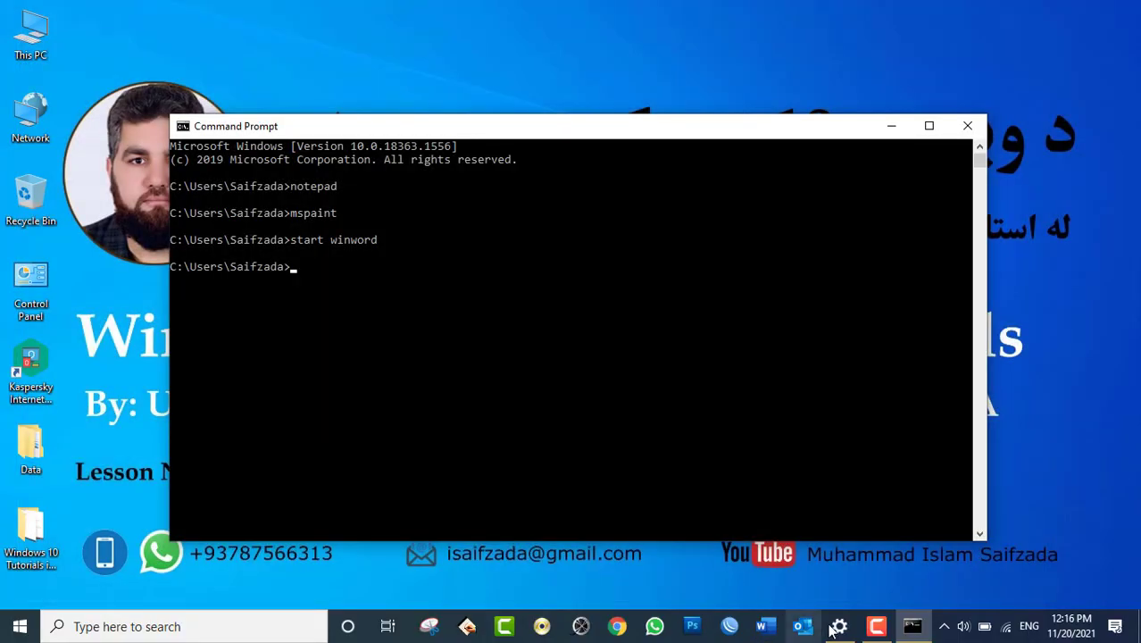
# - Open the App execution aliases page in Settings and test the Skype alias by running skype in Command Prompt, closing Skype's window
pyautogui.click(836, 627)
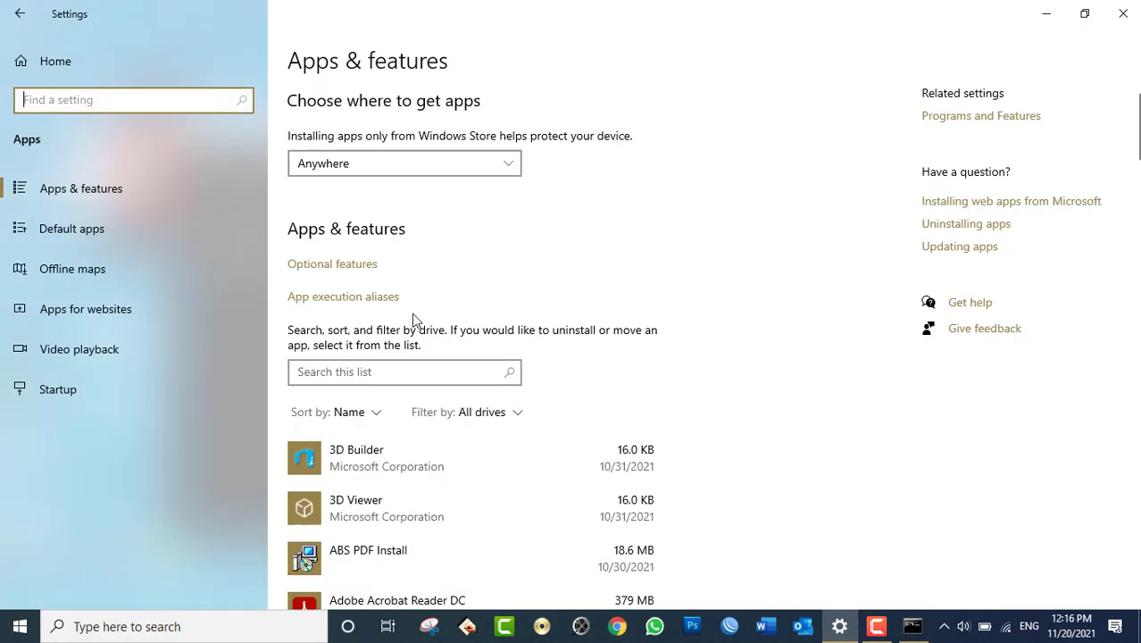
pyautogui.click(329, 304)
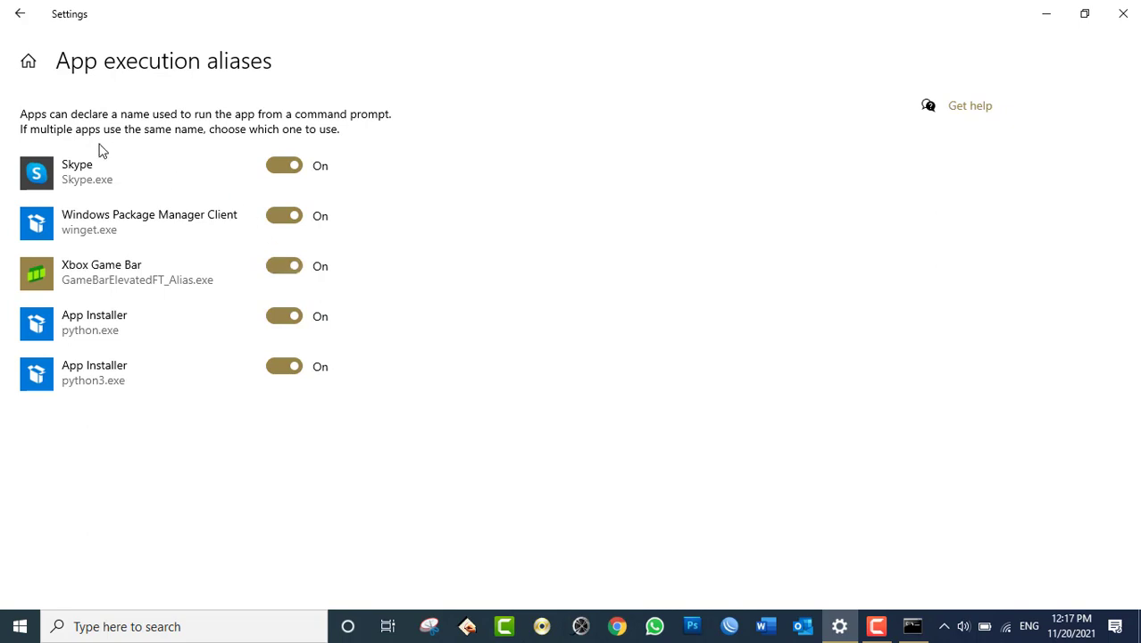
pyautogui.click(927, 623)
pyautogui.write('skype')
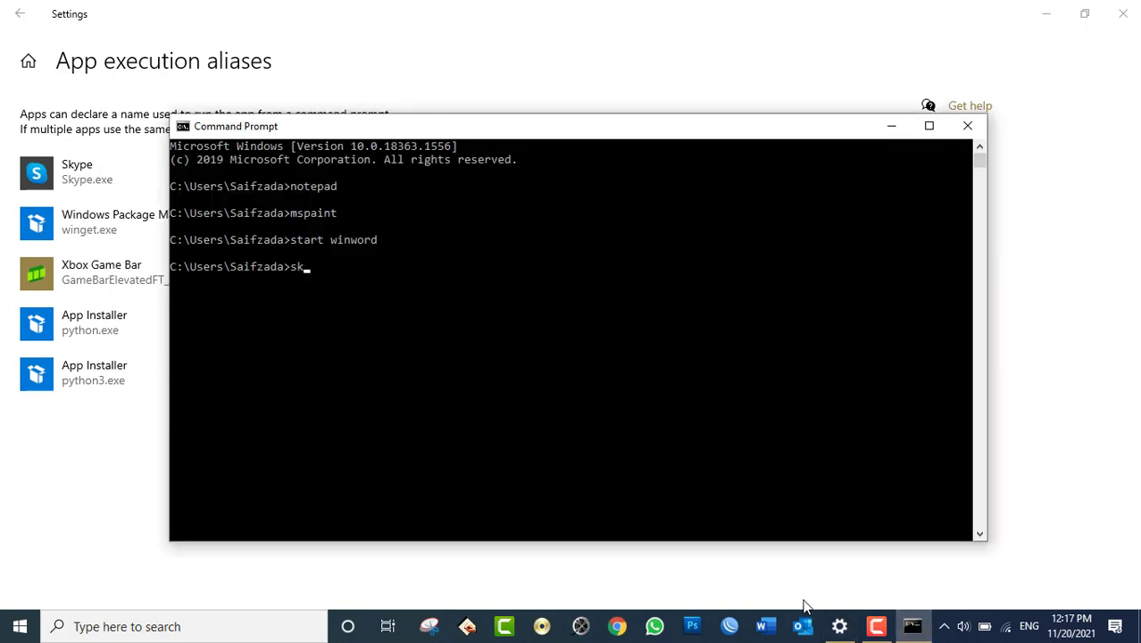
pyautogui.press('Return')
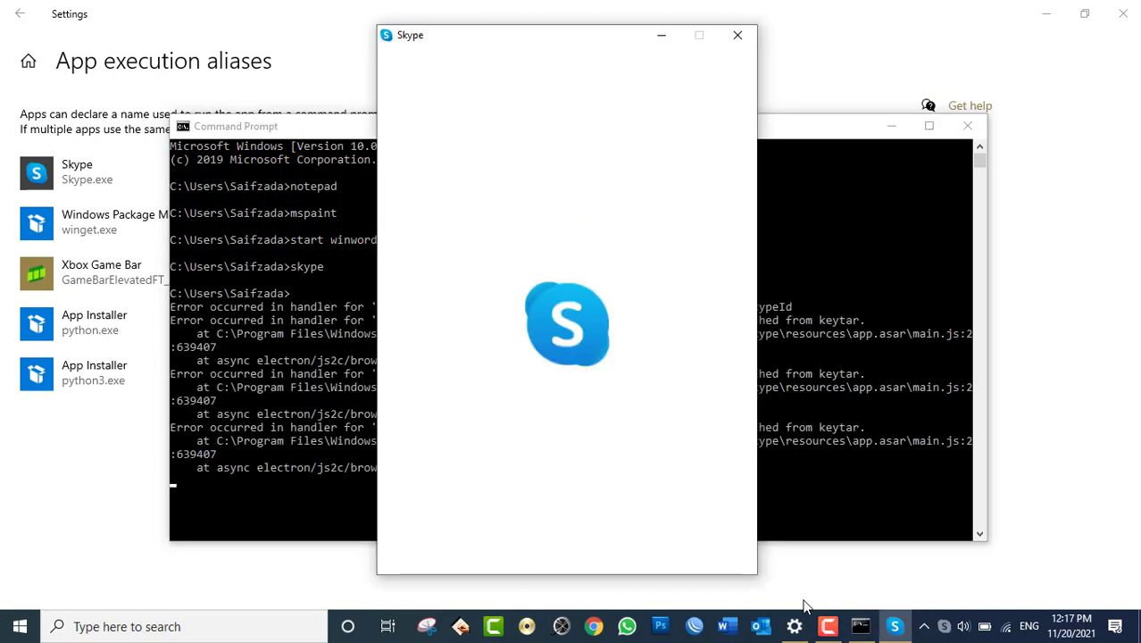
pyautogui.click(738, 36)
# - Turn off the Skype.exe execution alias in Settings and close the existing Command Prompt window
pyautogui.click(385, 15)
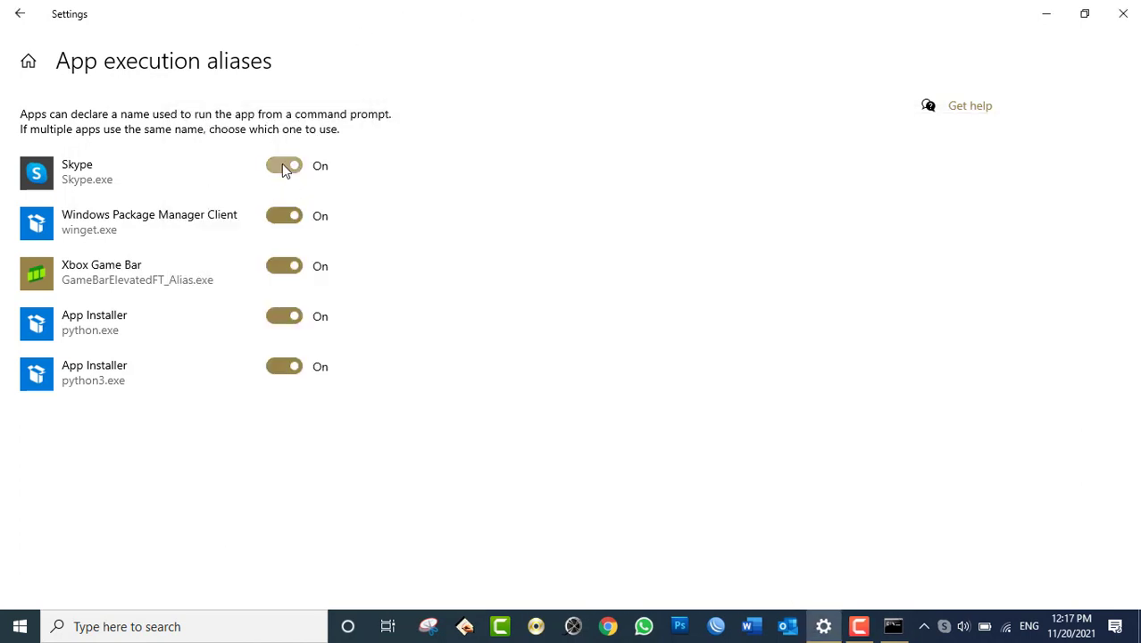
pyautogui.click(282, 165)
pyautogui.click(892, 625)
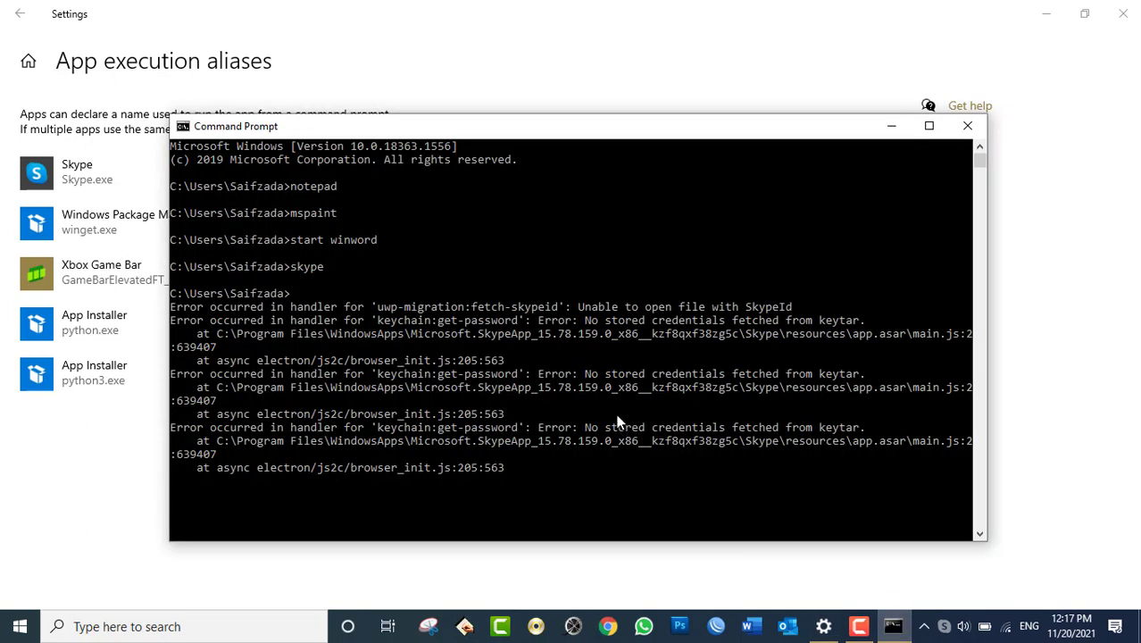
pyautogui.click(964, 132)
pyautogui.click(968, 130)
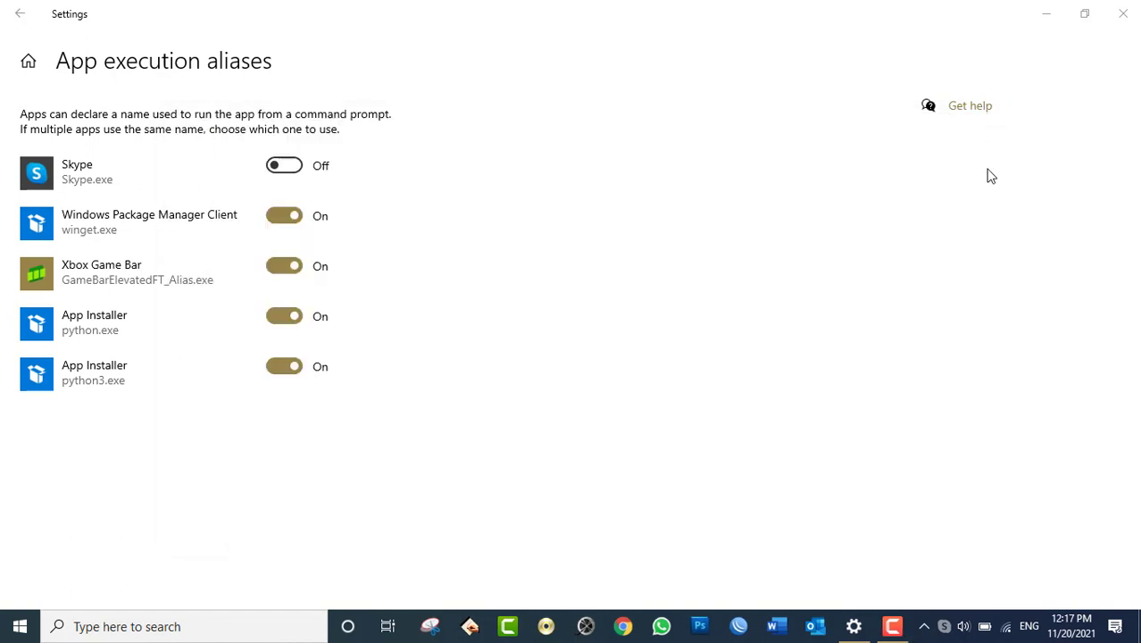
# - Try running skype in a new Command Prompt window, close it, and turn the Skype.exe execution alias back on
pyautogui.press('super+r')
pyautogui.press('Return')
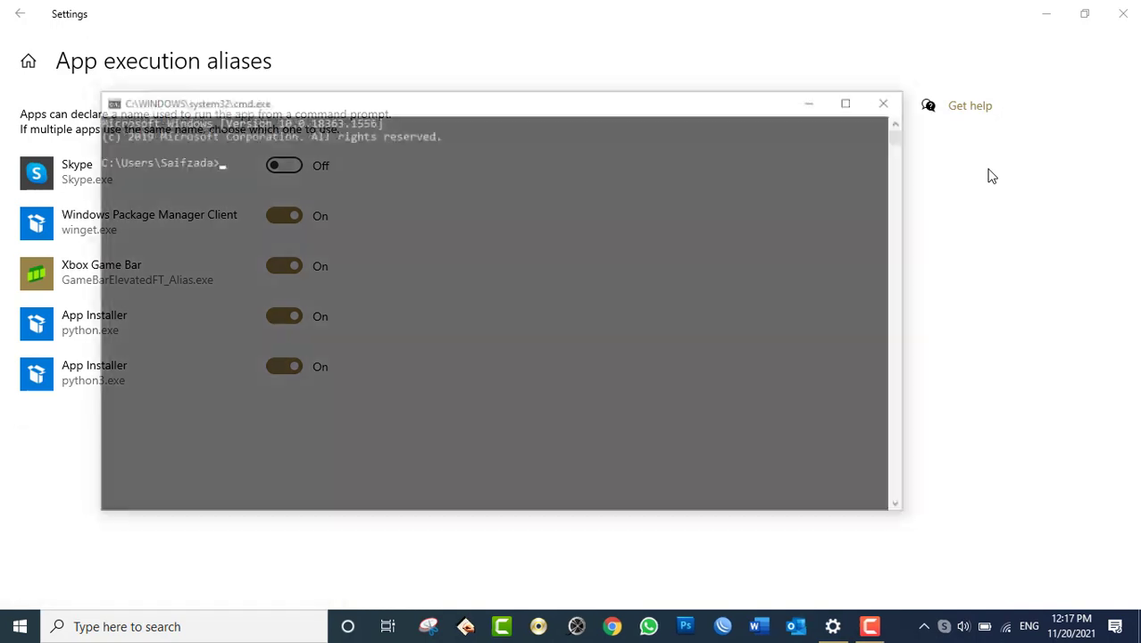
pyautogui.write('skype')
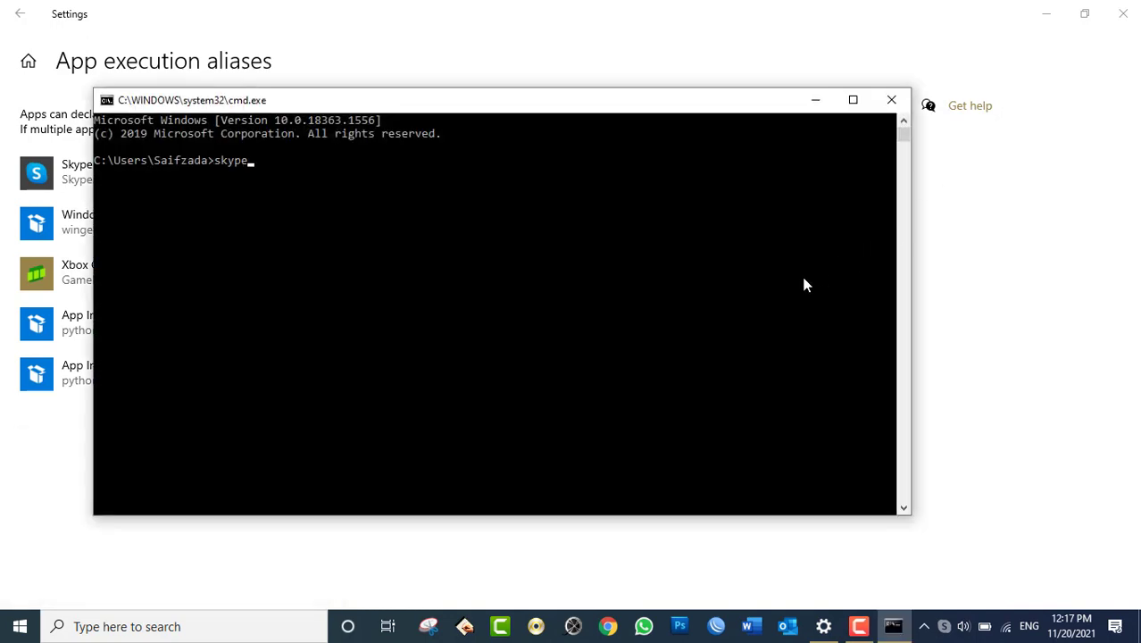
pyautogui.press('Return')
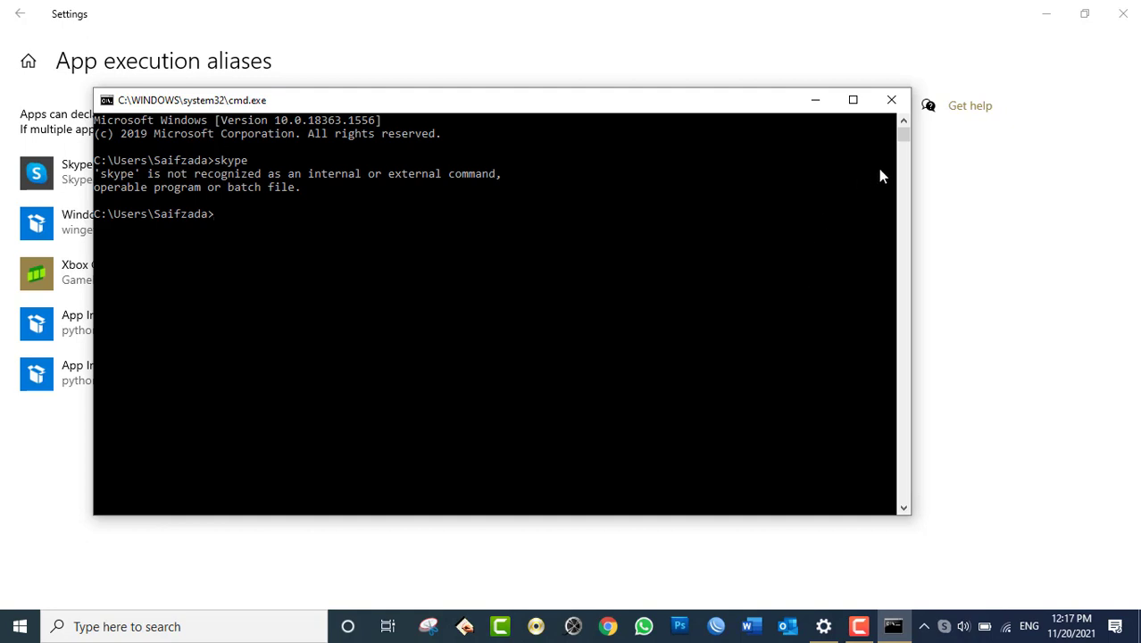
pyautogui.click(891, 99)
pyautogui.click(290, 167)
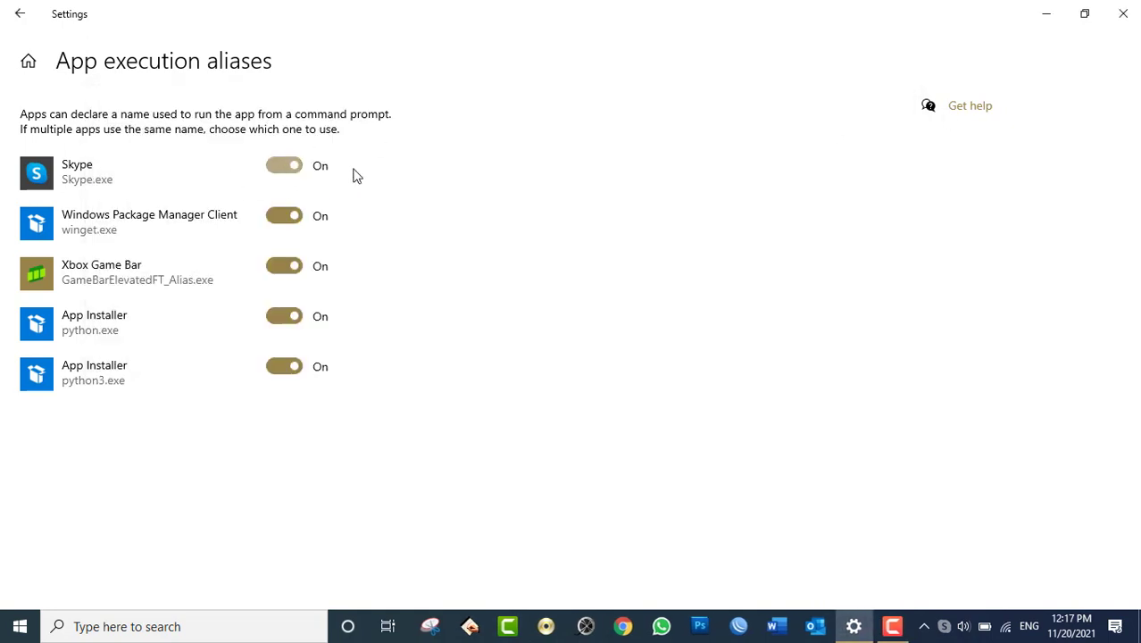
# - Open the Default apps settings page, launch Word through Run with the command winword, and bring up a blank document
pyautogui.click(20, 9)
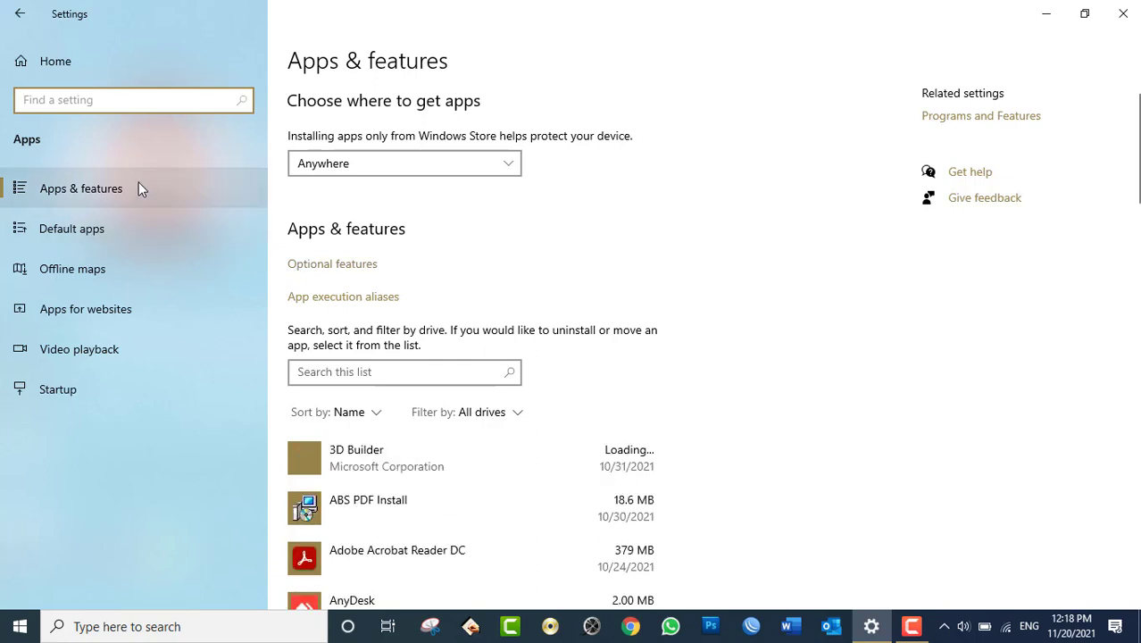
pyautogui.click(107, 222)
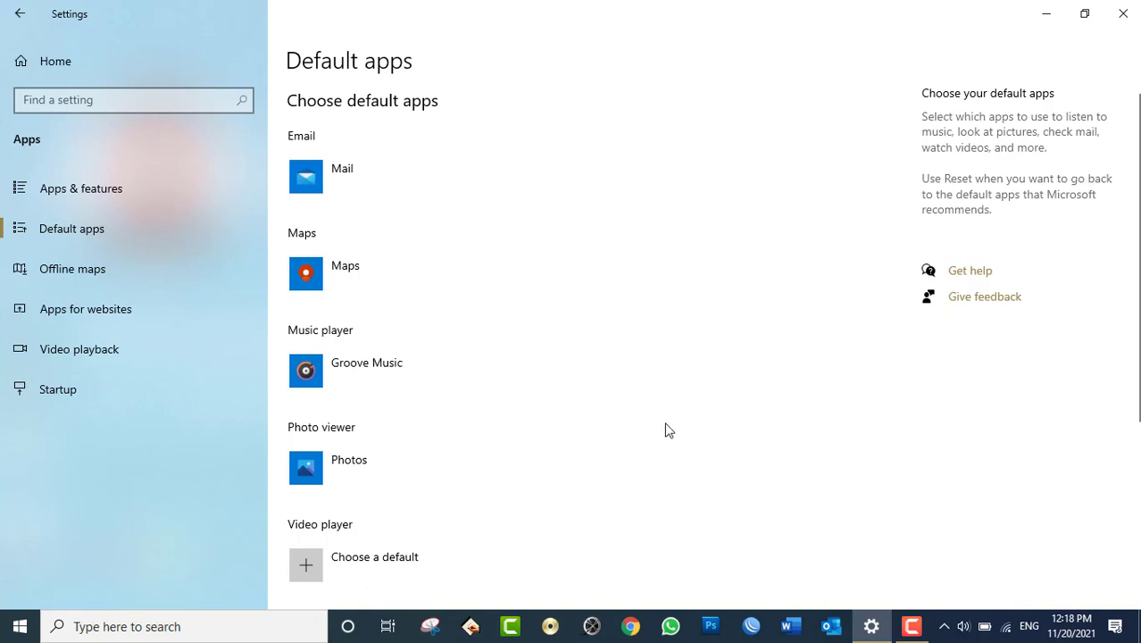
pyautogui.press('super+r')
pyautogui.write('winword')
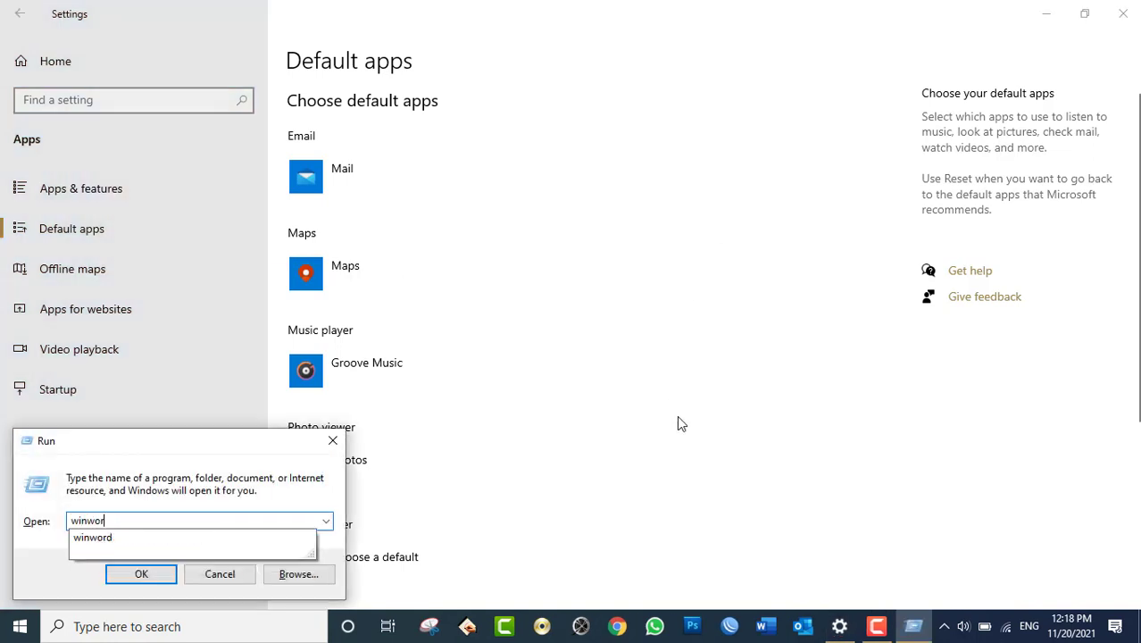
pyautogui.press('Return')
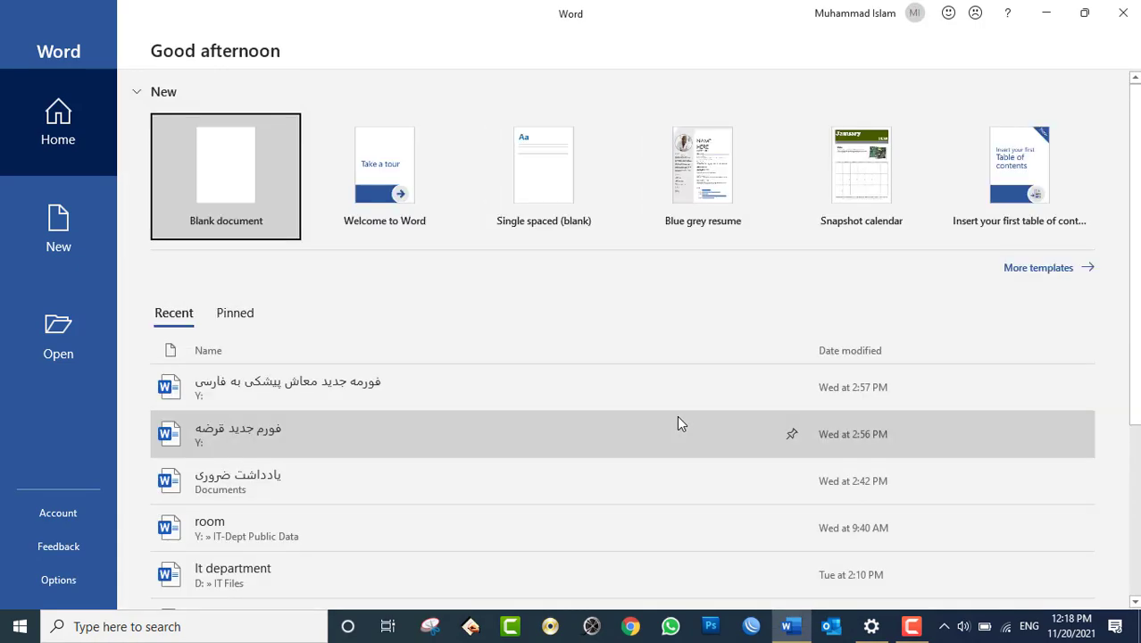
pyautogui.press('Escape')
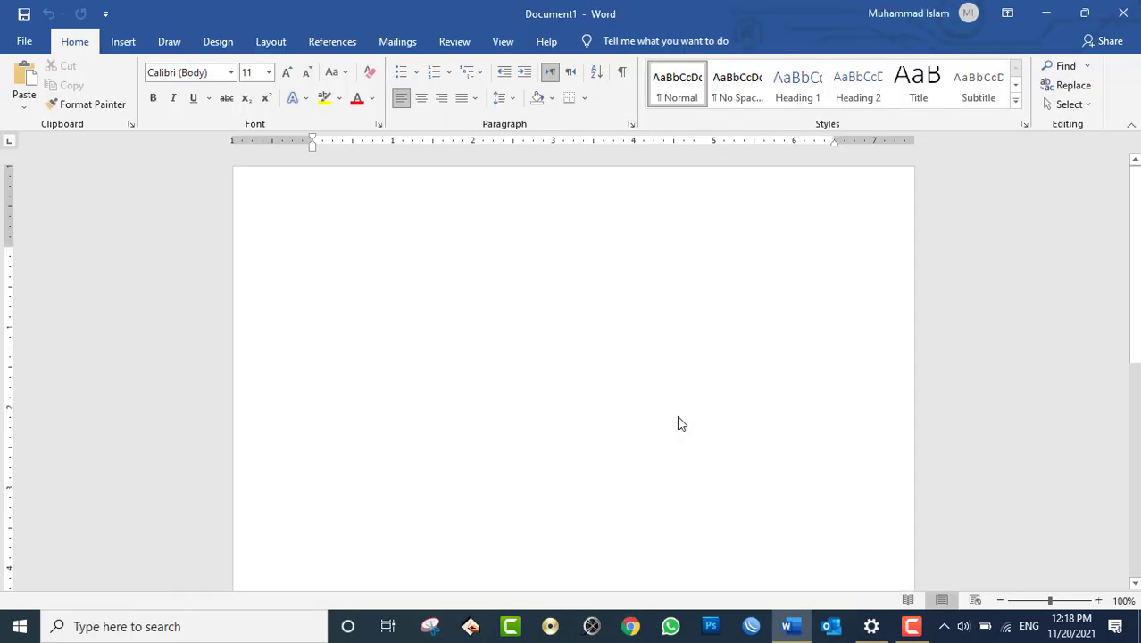
pyautogui.write('ww')
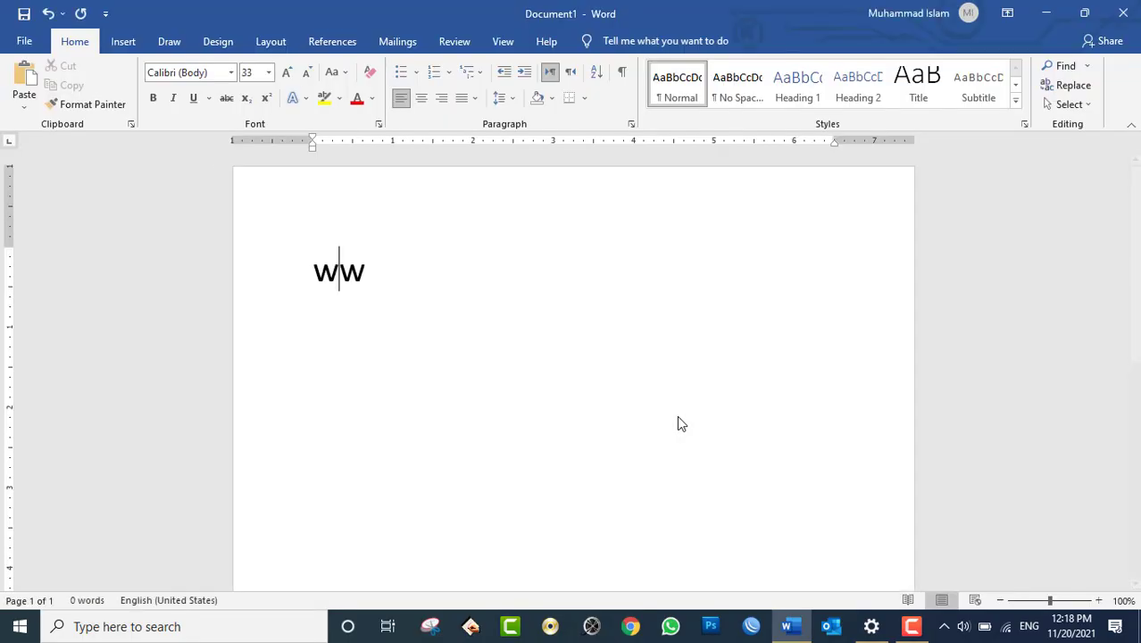
pyautogui.write('w.getinto')
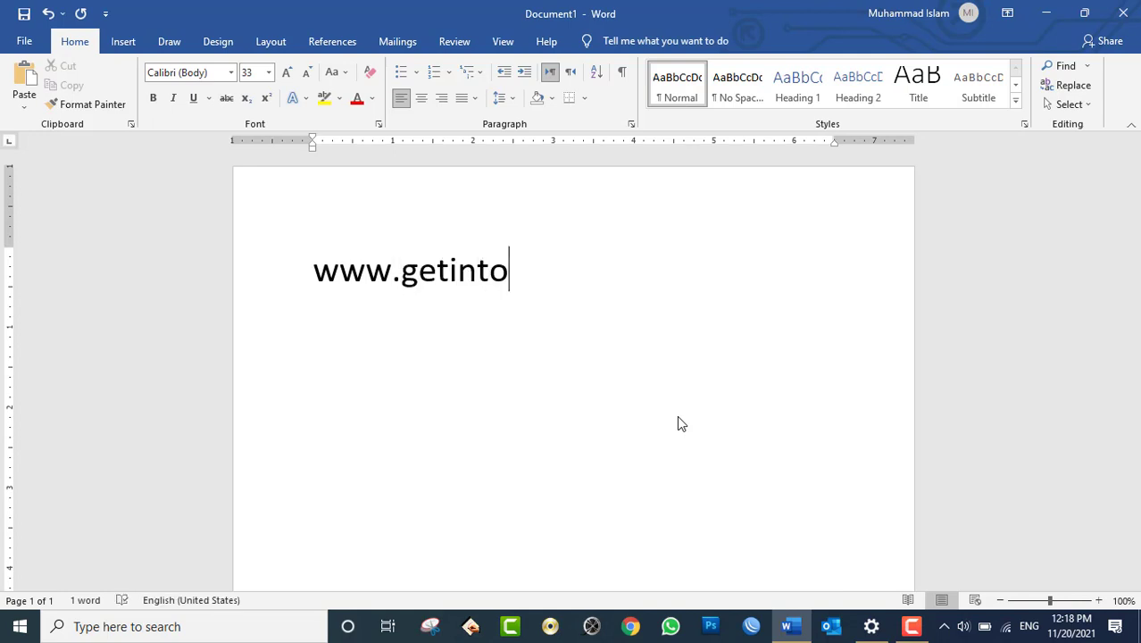
pyautogui.write('pc.com')
pyautogui.press('Return')
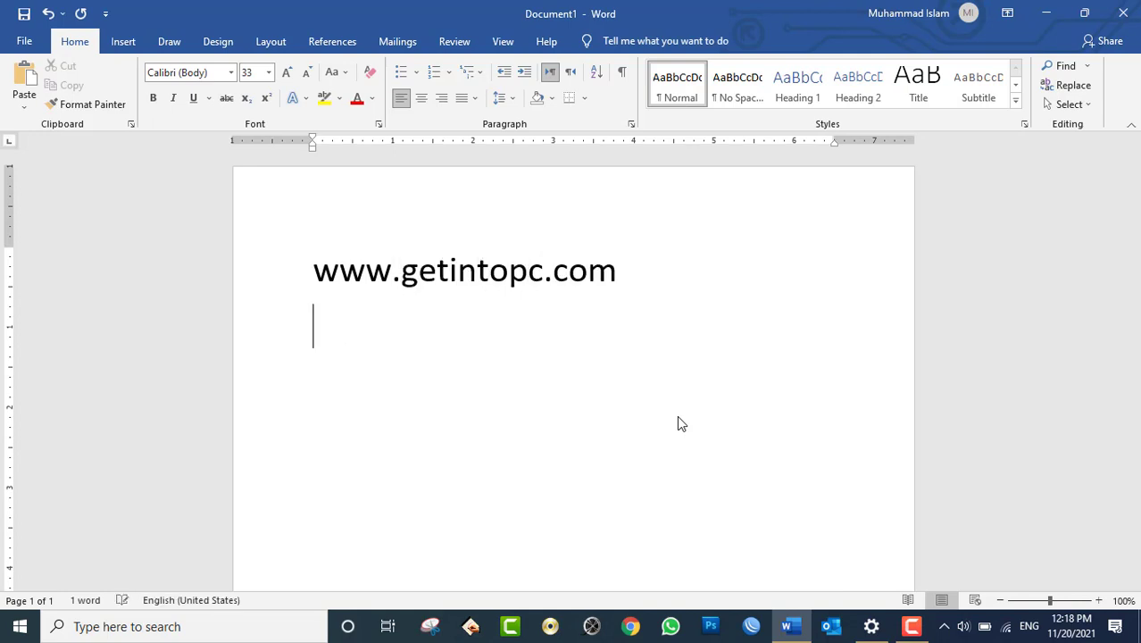
pyautogui.keyDown('ctrl'); pyautogui.click(568, 278); pyautogui.keyUp('ctrl')
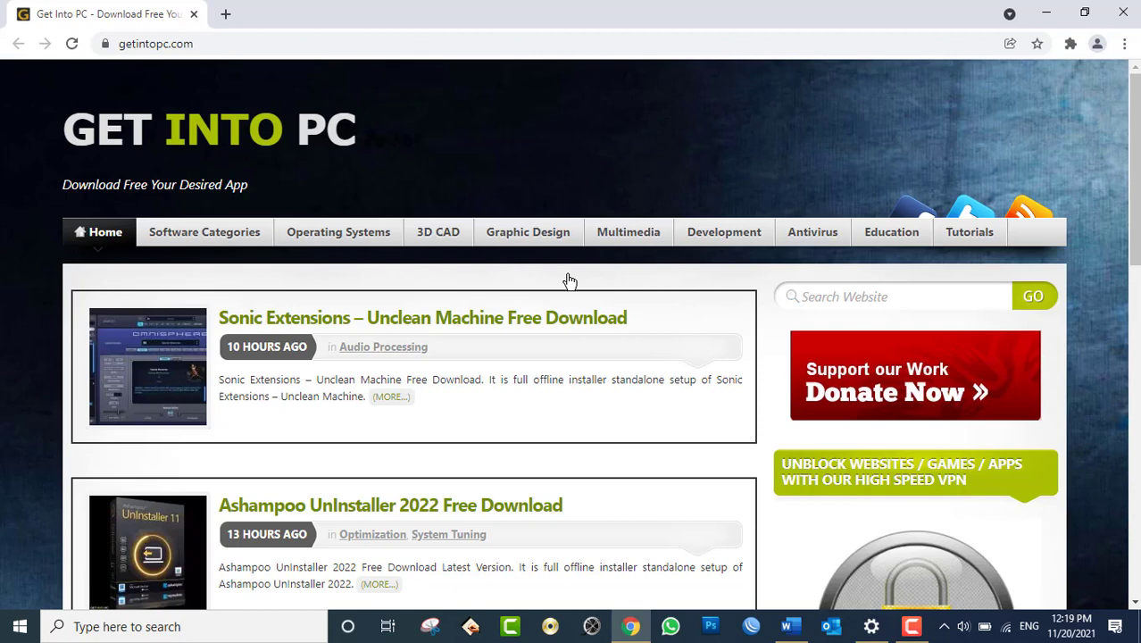
pyautogui.click(1123, 13)
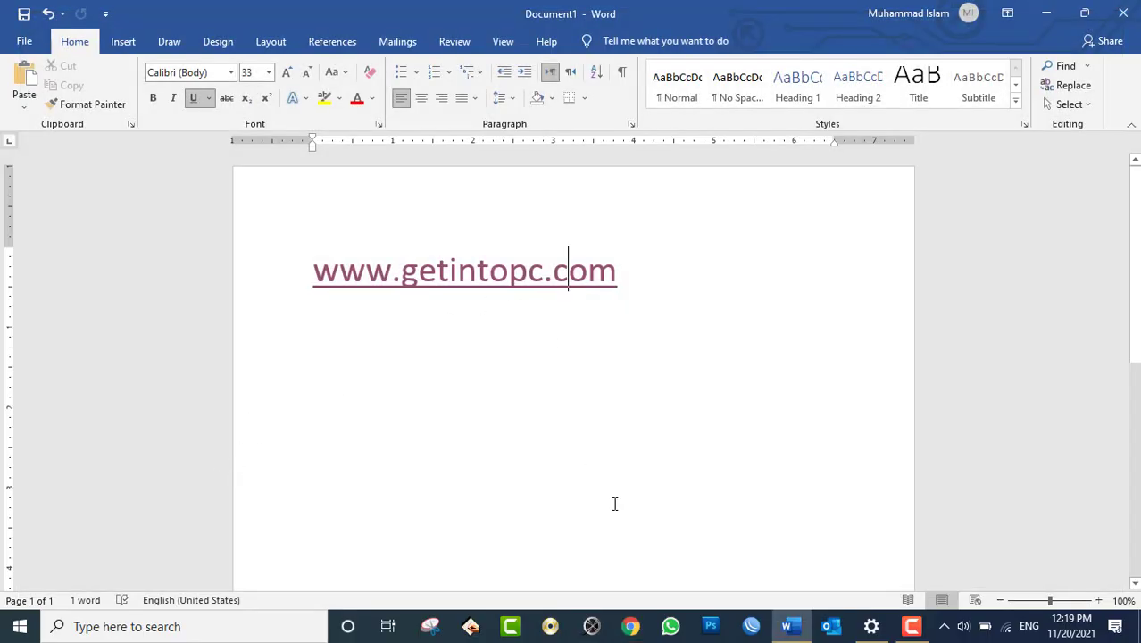
# - Switch to Settings and set the default web browser to Microsoft Edge
pyautogui.click(872, 623)
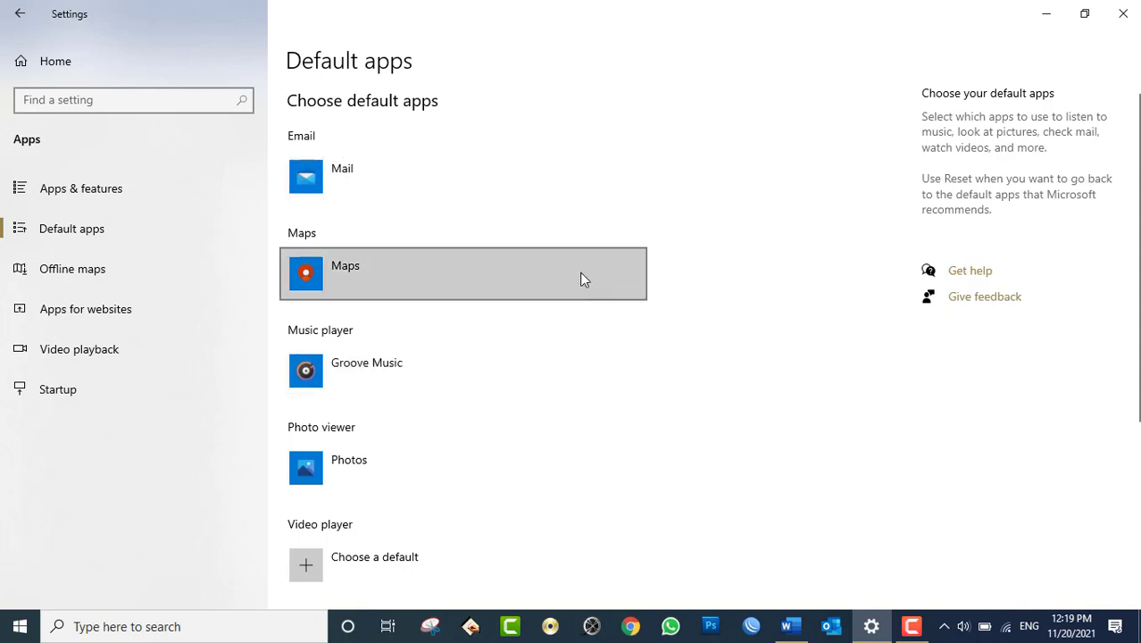
pyautogui.scroll(-3, 539, 335)
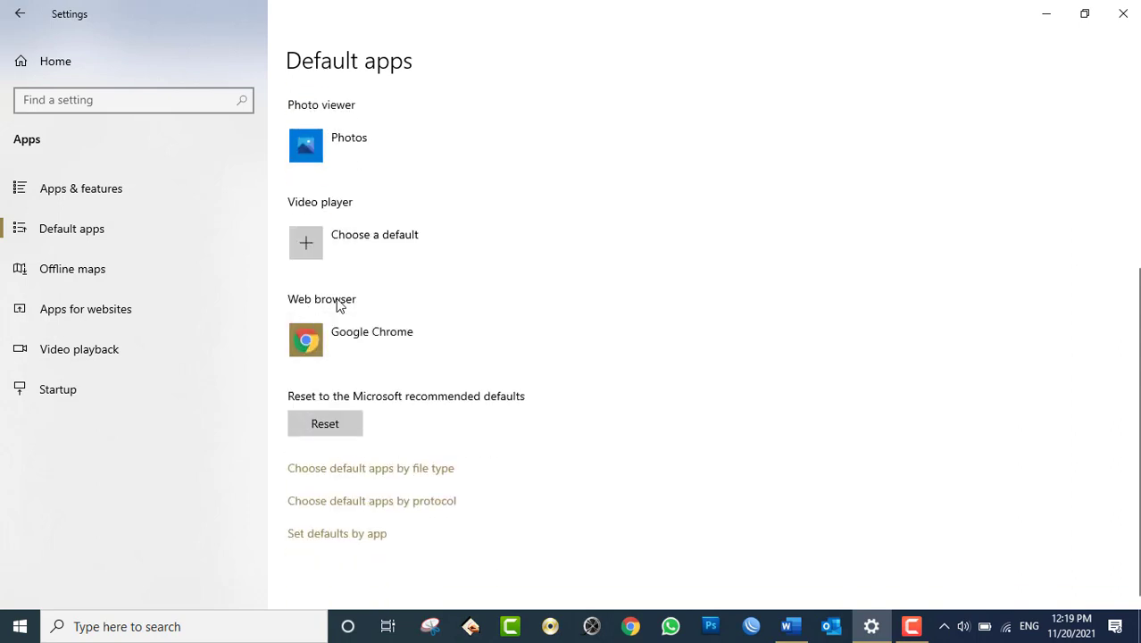
pyautogui.click(362, 353)
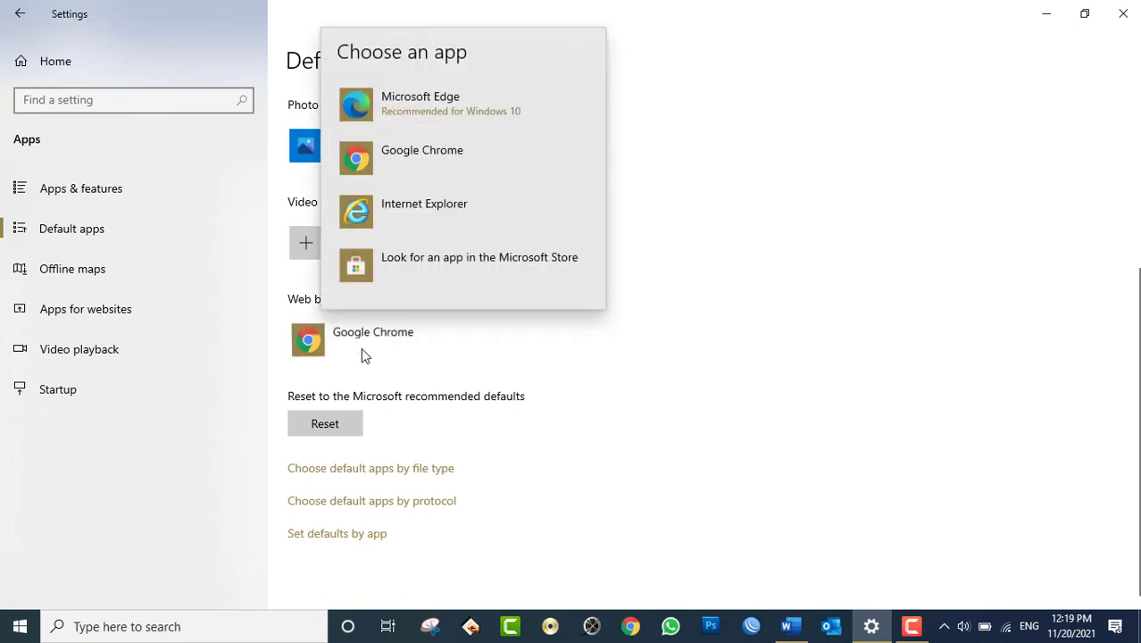
pyautogui.click(402, 107)
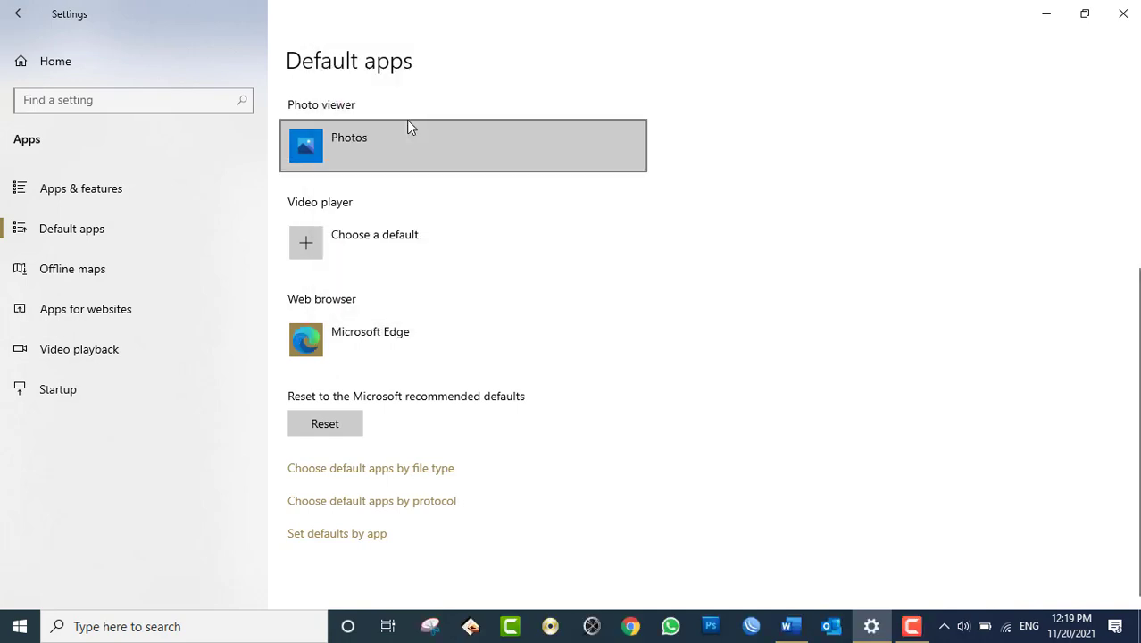
pyautogui.click(789, 626)
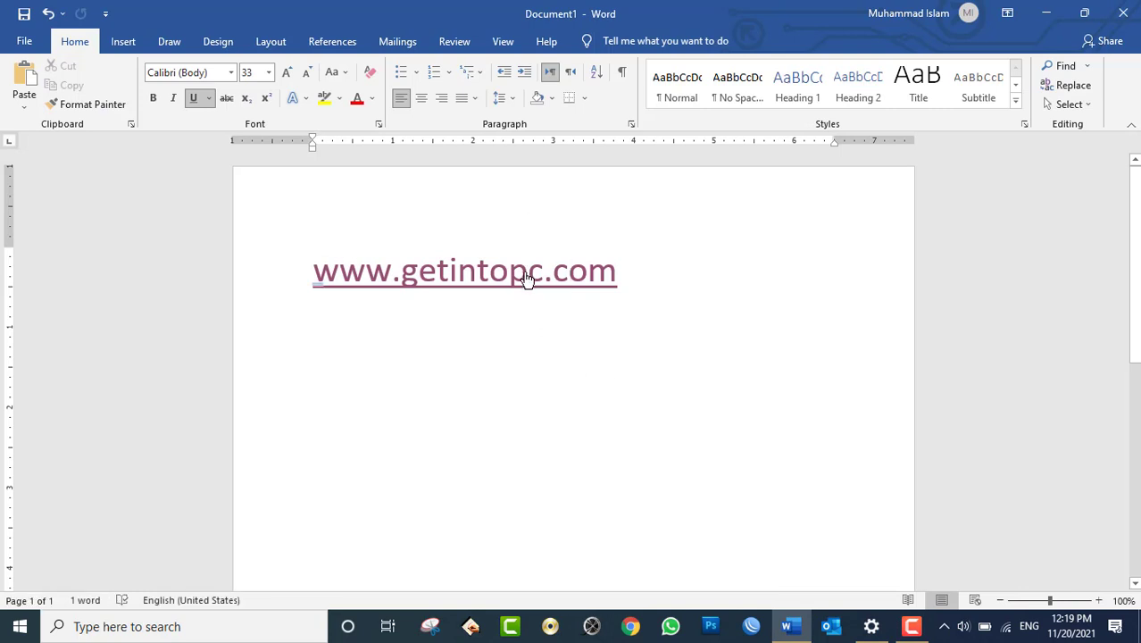
pyautogui.tripleClick(528, 278)
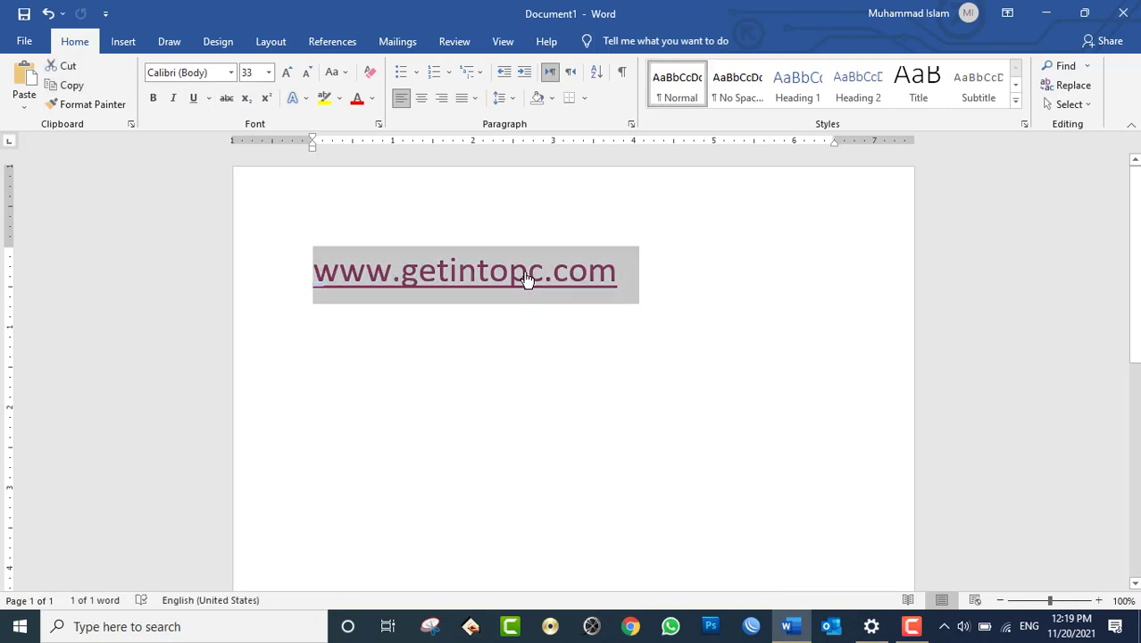
pyautogui.click(564, 317)
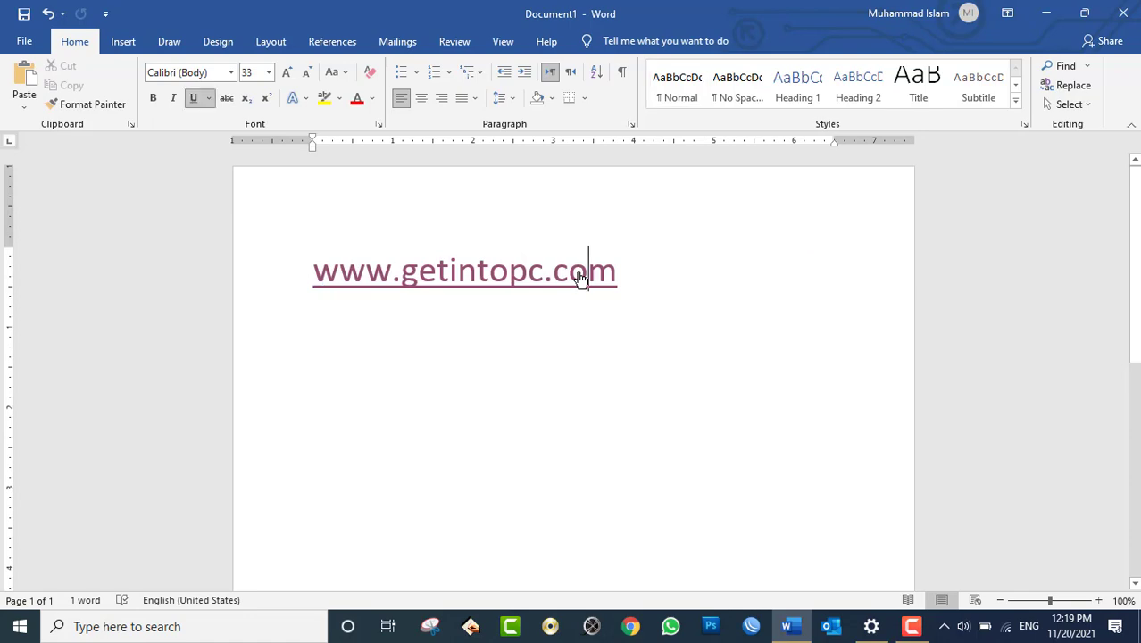
pyautogui.keyDown('ctrl'); pyautogui.click(578, 277); pyautogui.keyUp('ctrl')
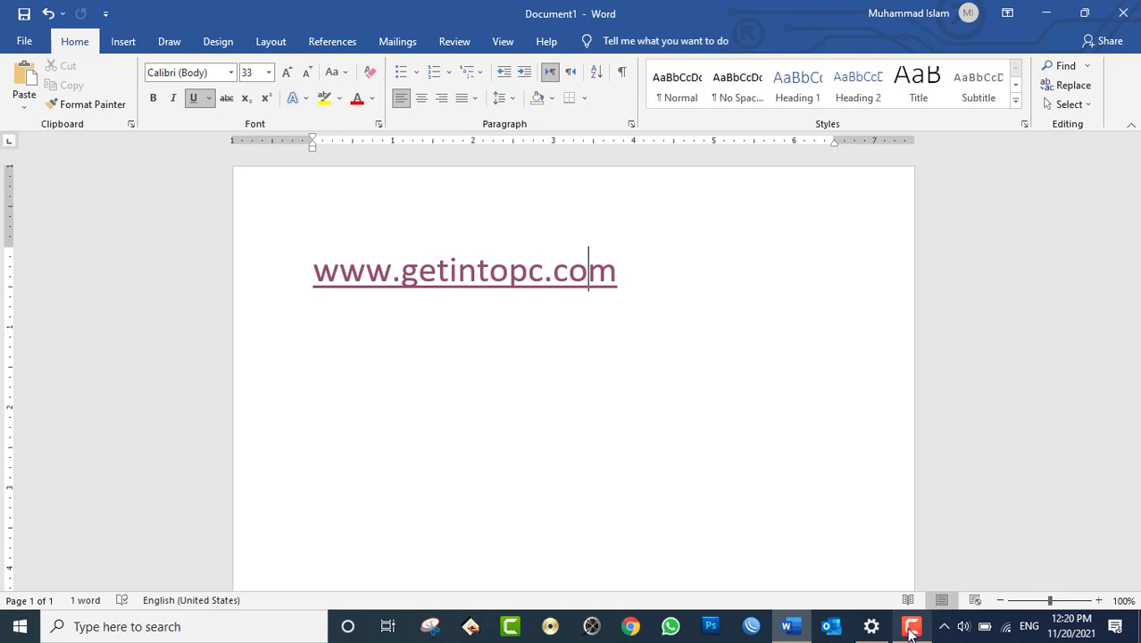
pyautogui.click(660, 306)
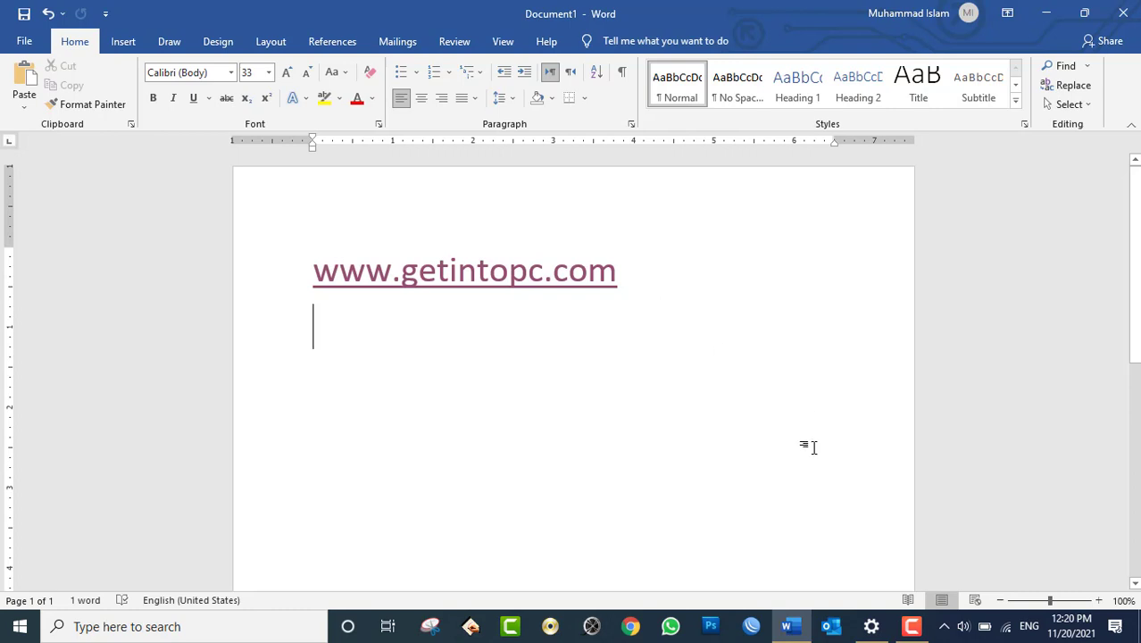
# - Return to Settings and set the default web browser to Google Chrome, choosing to switch anyway
pyautogui.click(794, 623)
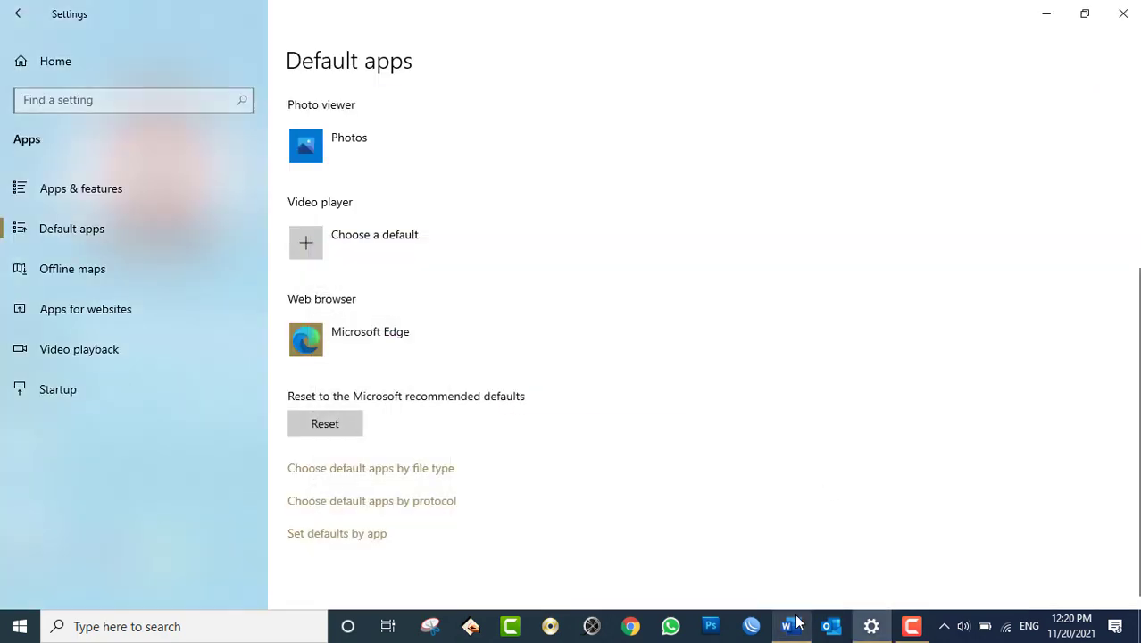
pyautogui.click(375, 354)
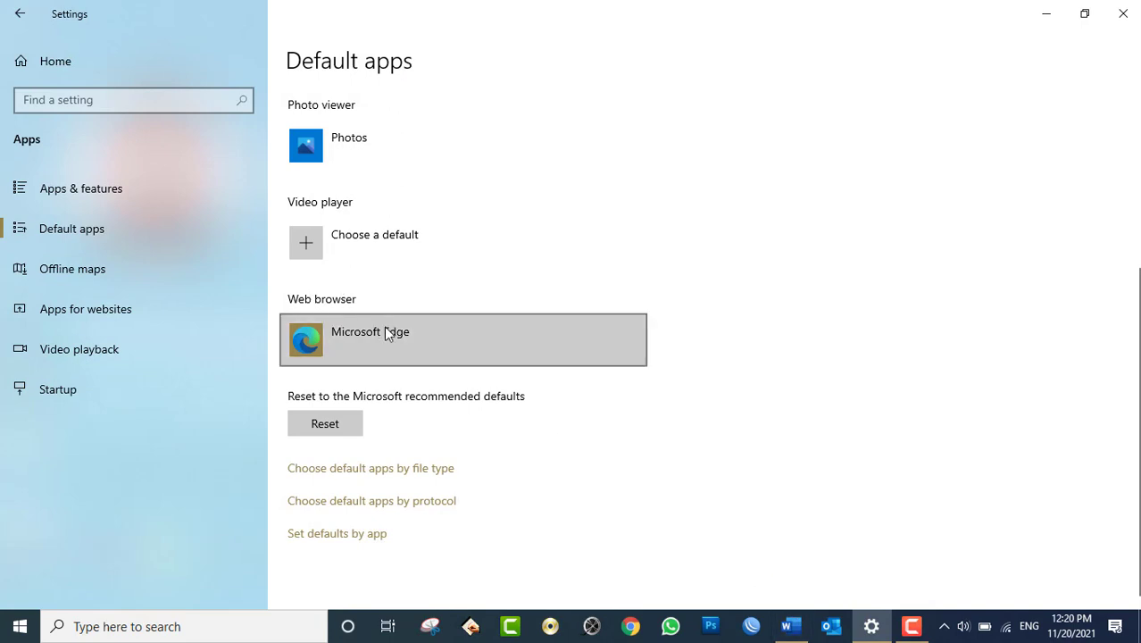
pyautogui.click(373, 339)
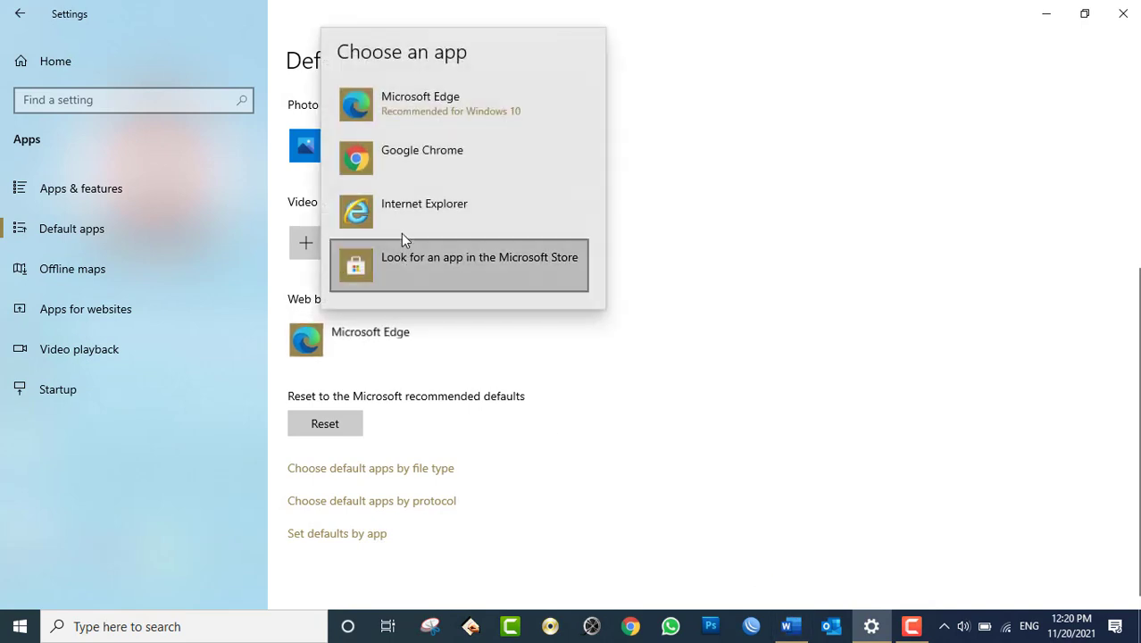
pyautogui.click(404, 158)
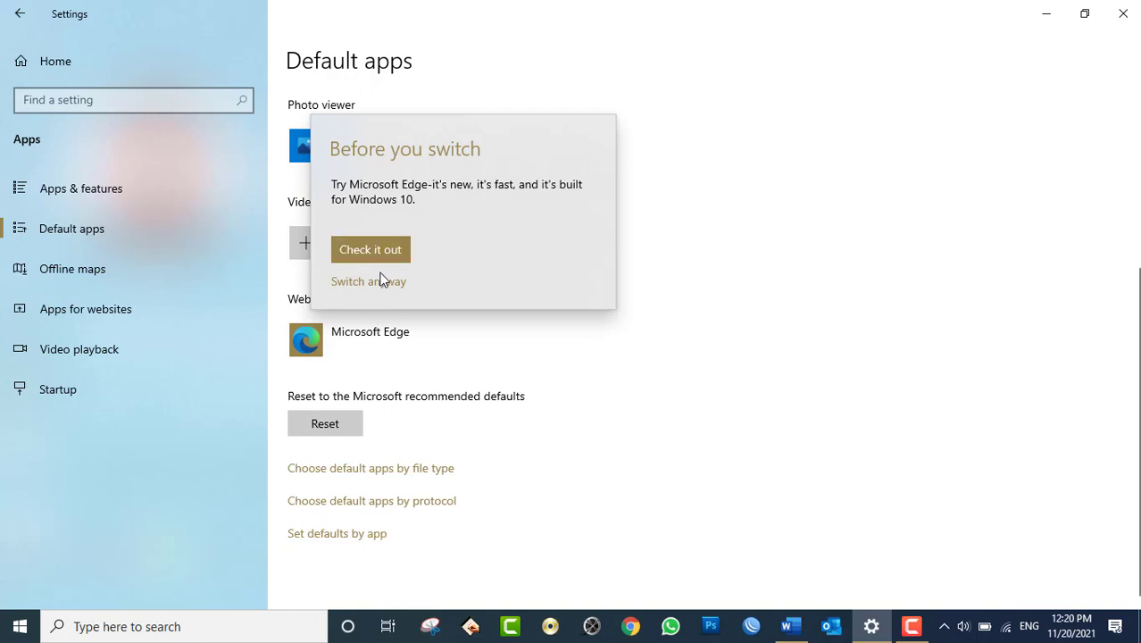
pyautogui.click(391, 282)
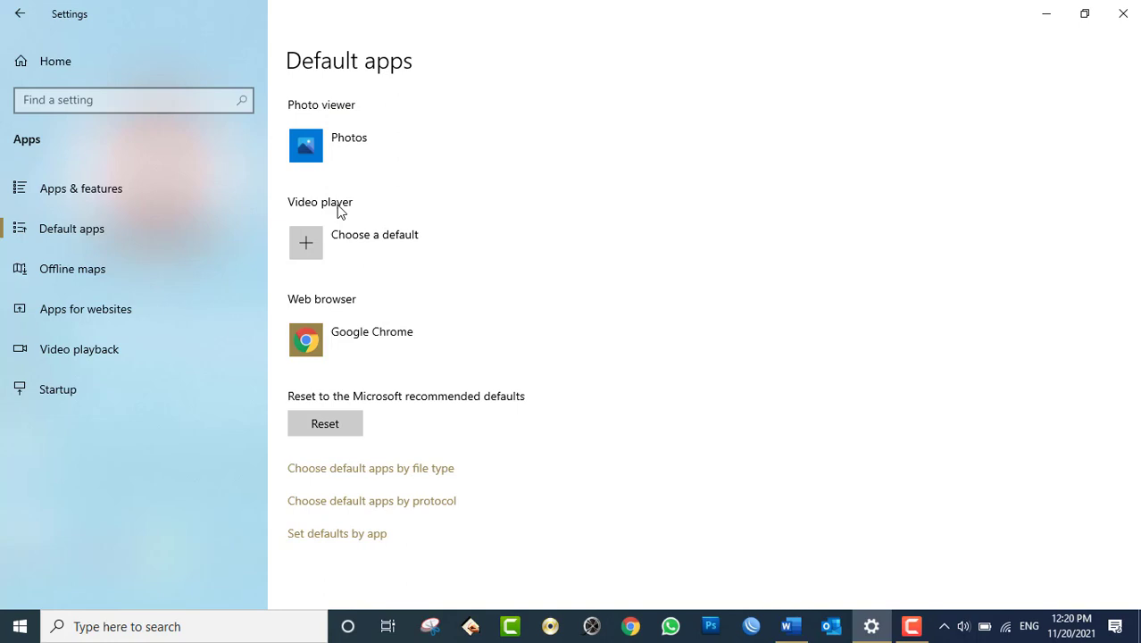
# - Set the default video player to Windows Media Player, and change it to VLC media player
pyautogui.click(395, 237)
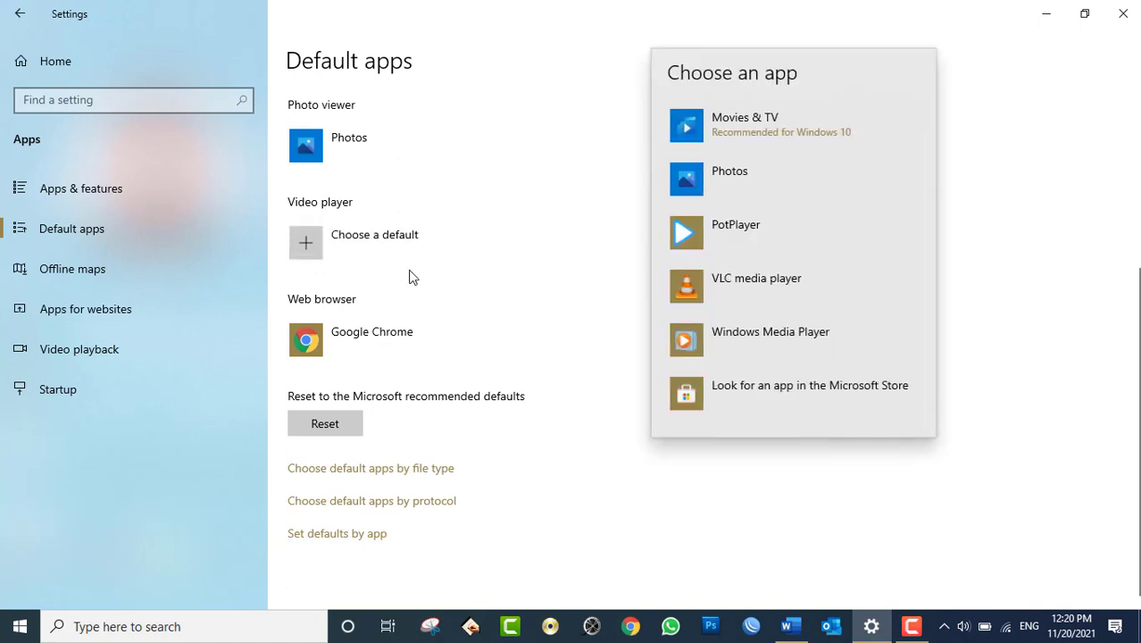
pyautogui.click(729, 331)
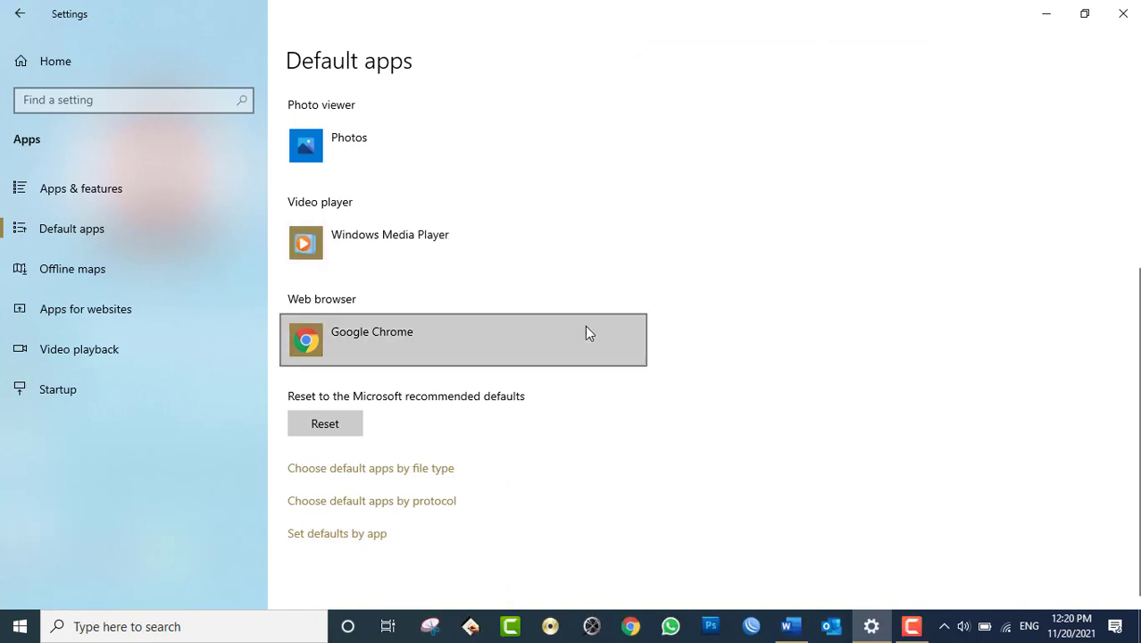
pyautogui.click(353, 253)
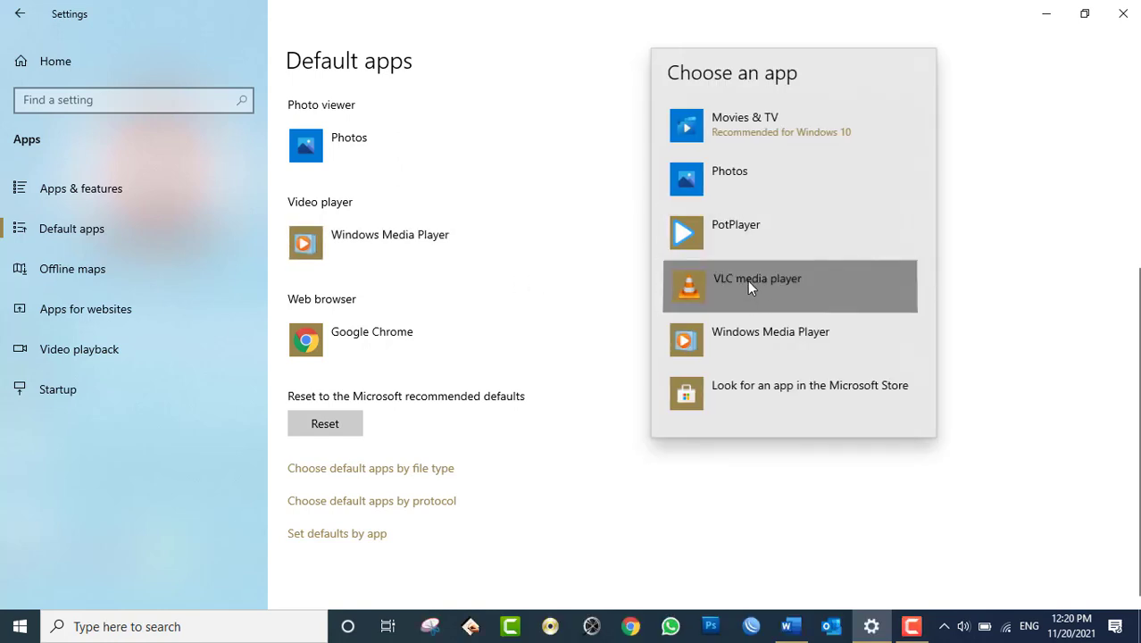
pyautogui.click(747, 280)
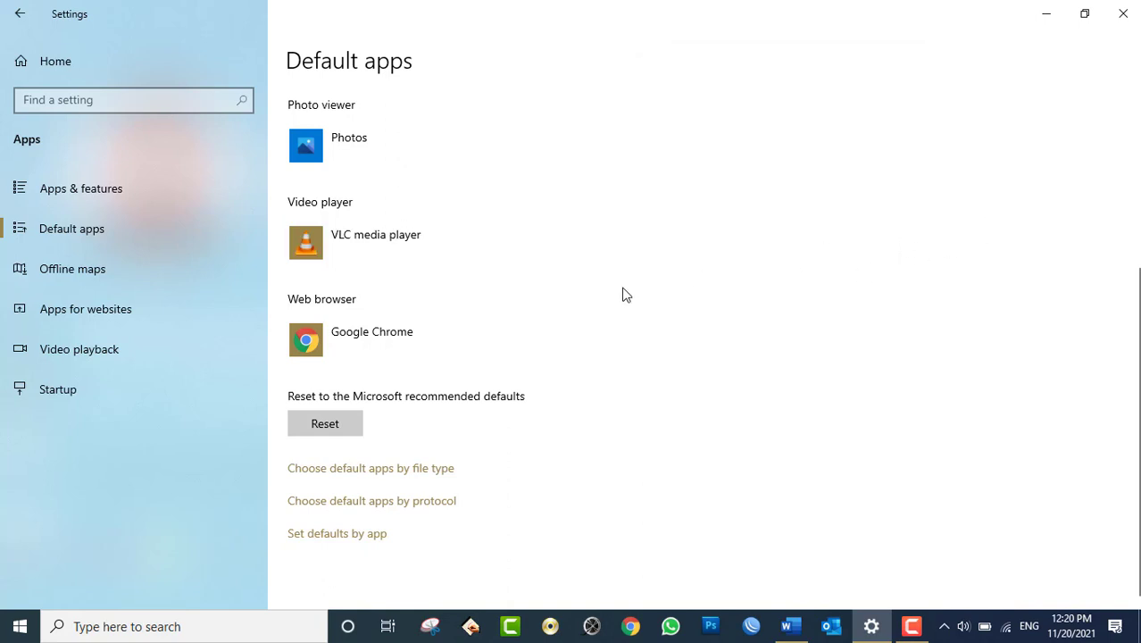
# - Set the default photo viewer to Paint
pyautogui.scroll(4, 464, 374)
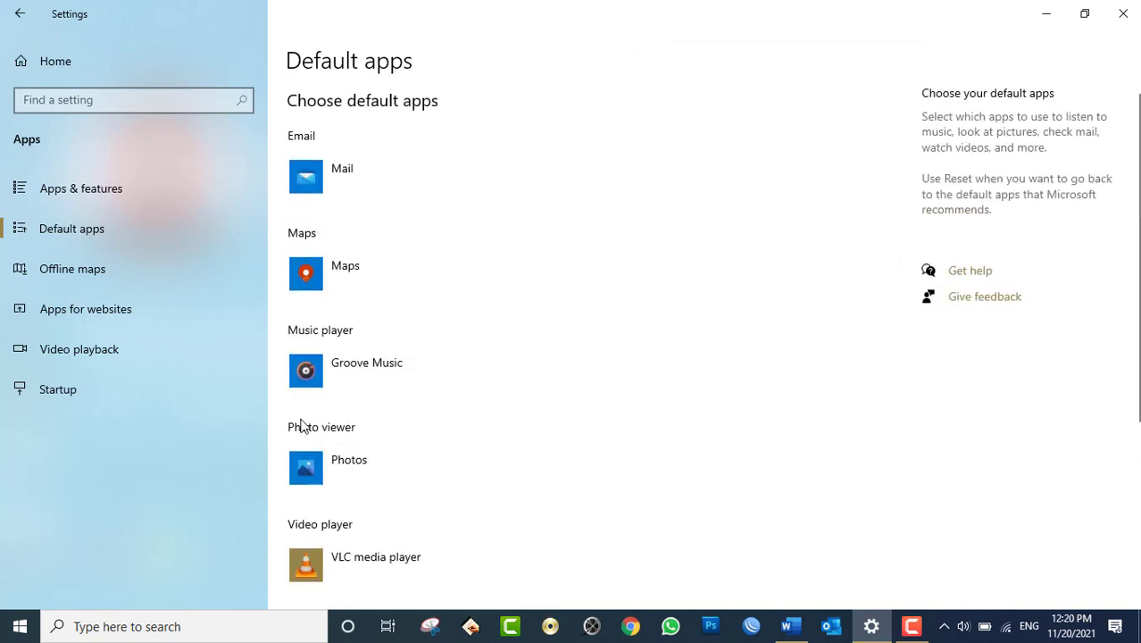
pyautogui.click(373, 482)
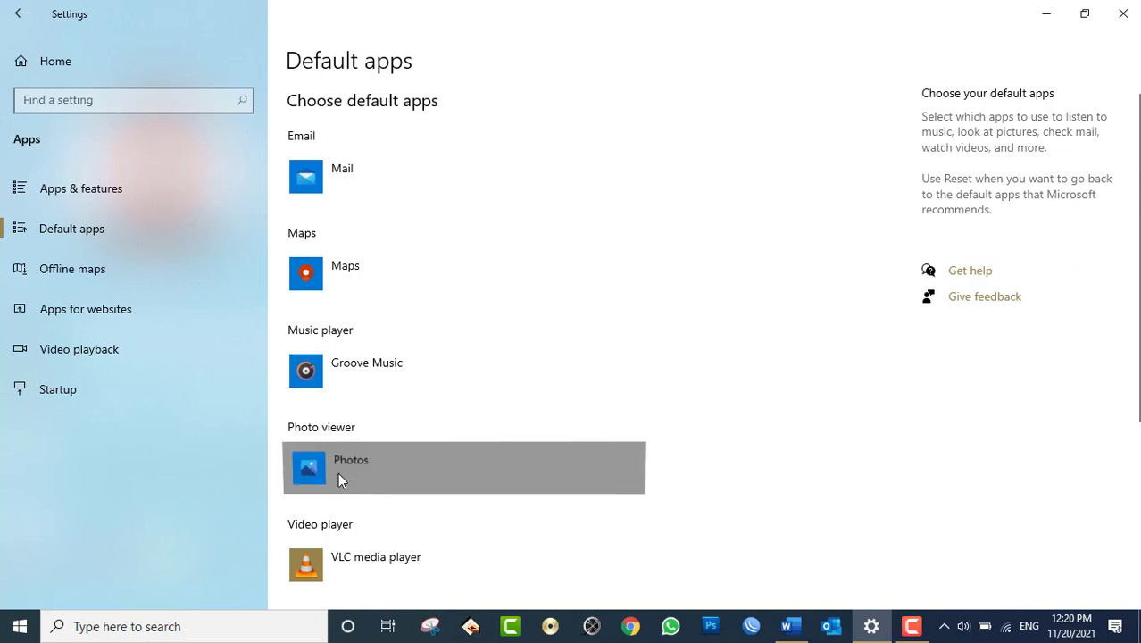
pyautogui.click(343, 467)
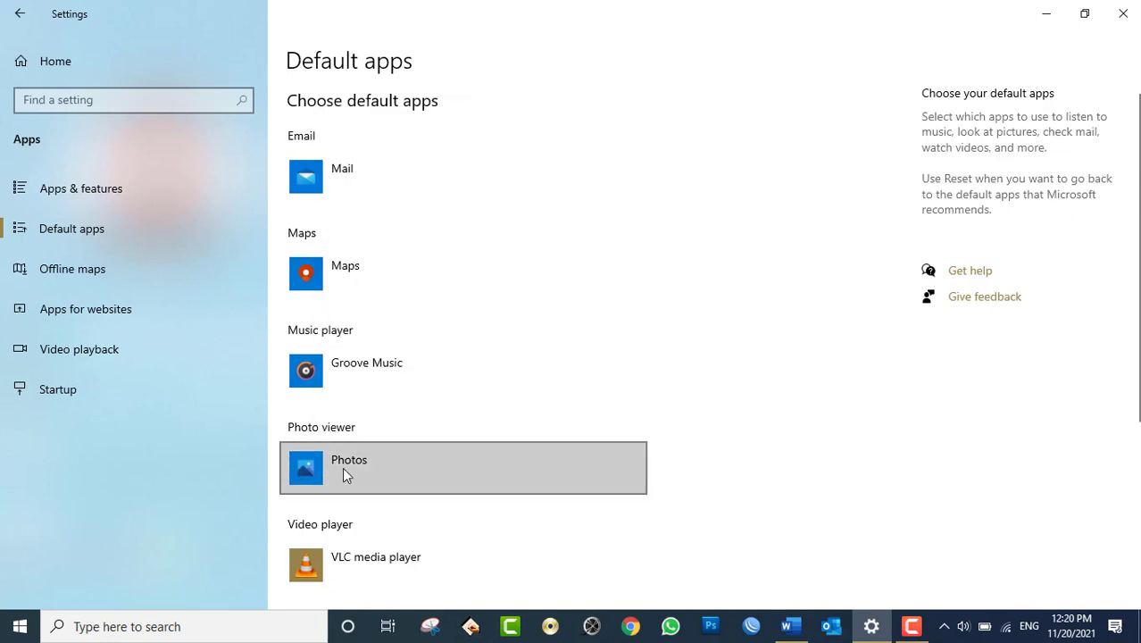
pyautogui.click(342, 467)
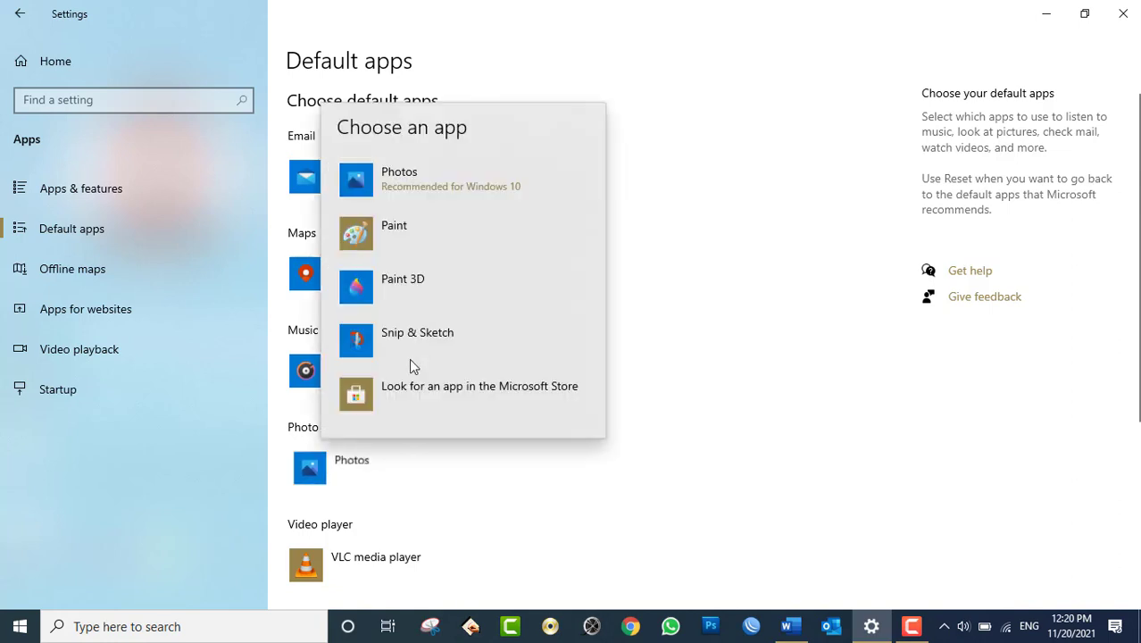
pyautogui.click(397, 231)
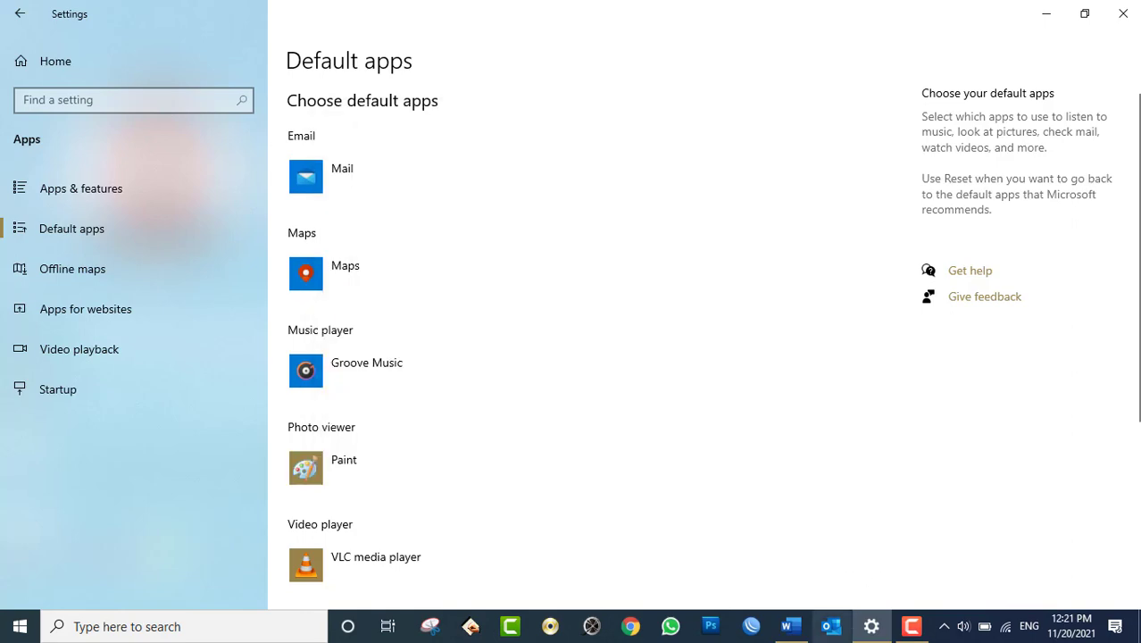
# - Open the Day12 picture from the Images > Pics subfolder of the desktop tutorials folder to test the default photo viewer, and close it
pyautogui.click(871, 626)
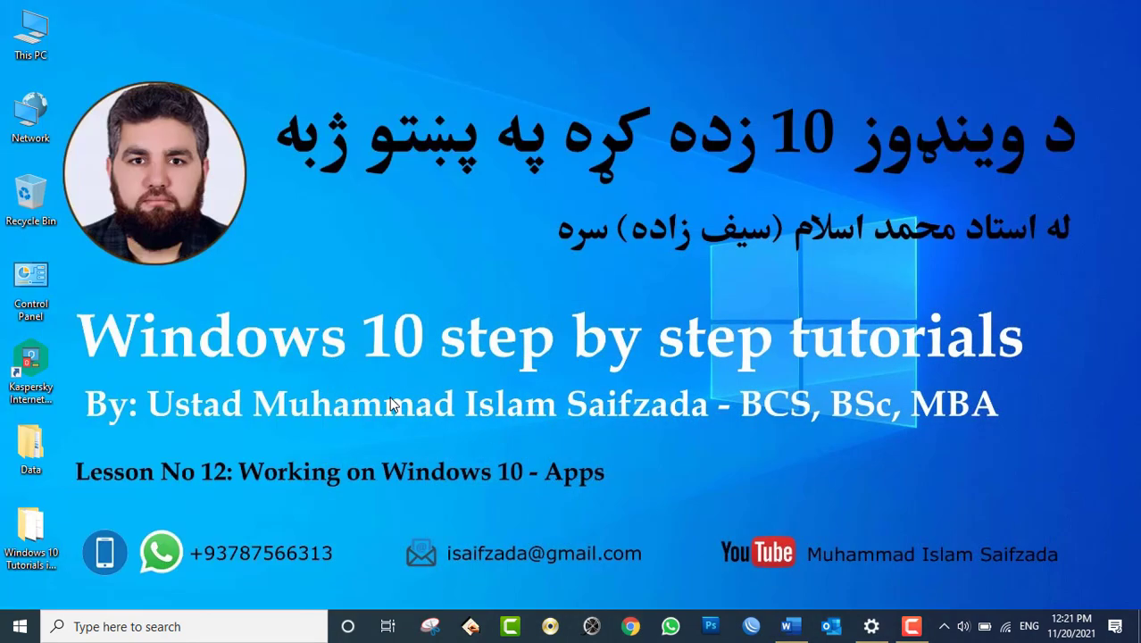
pyautogui.click(29, 531)
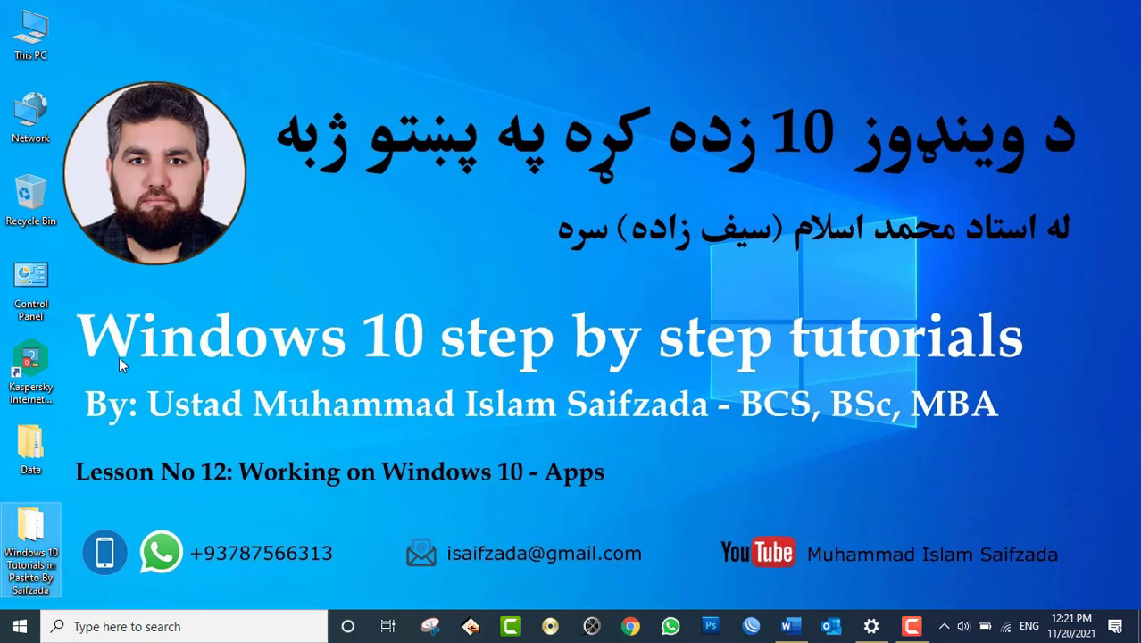
pyautogui.doubleClick(29, 535)
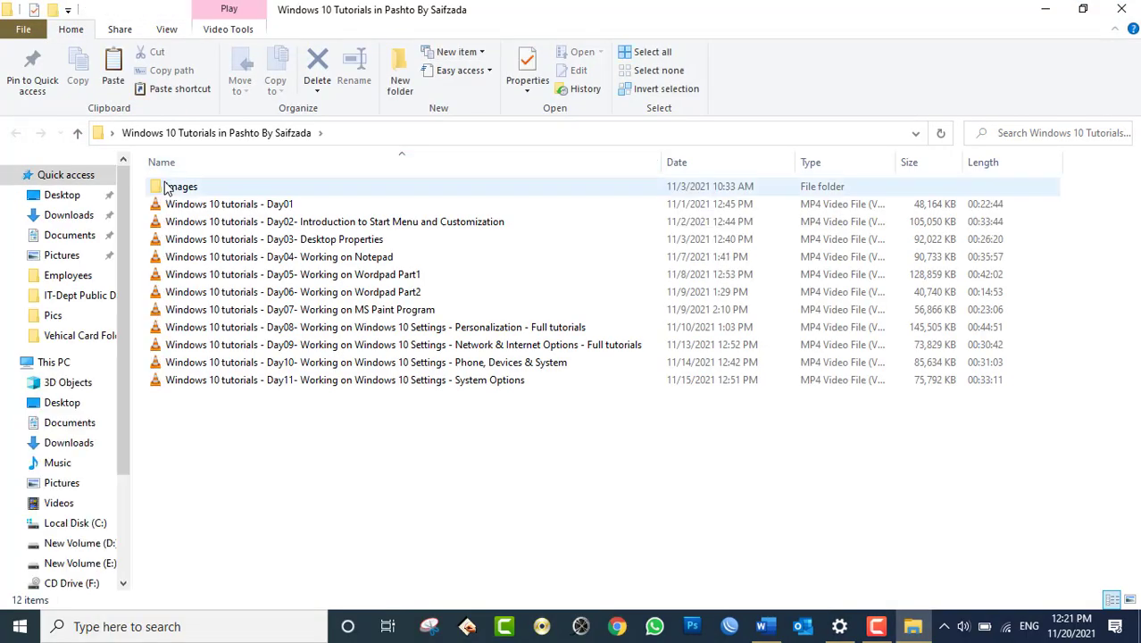
pyautogui.doubleClick(171, 185)
pyautogui.doubleClick(170, 187)
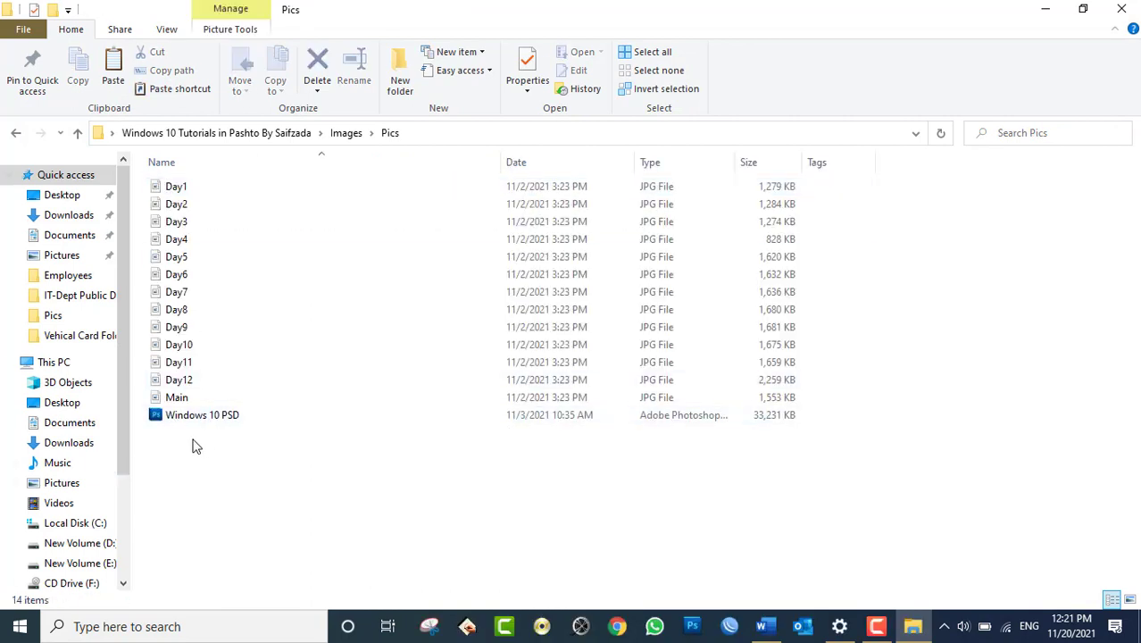
pyautogui.click(176, 380)
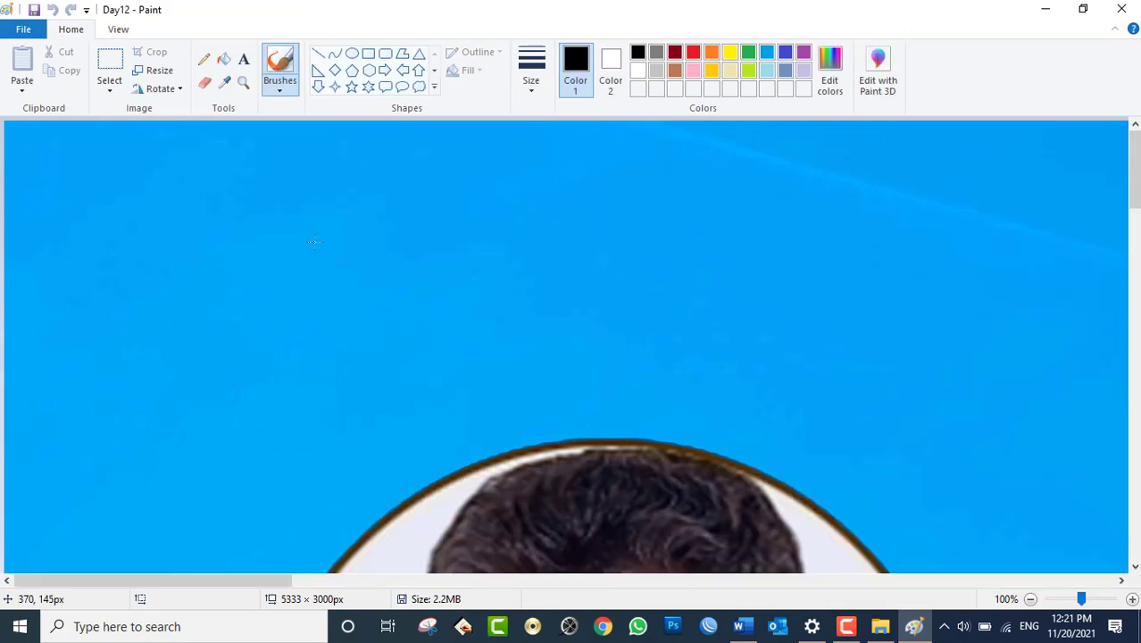
pyautogui.click(1121, 9)
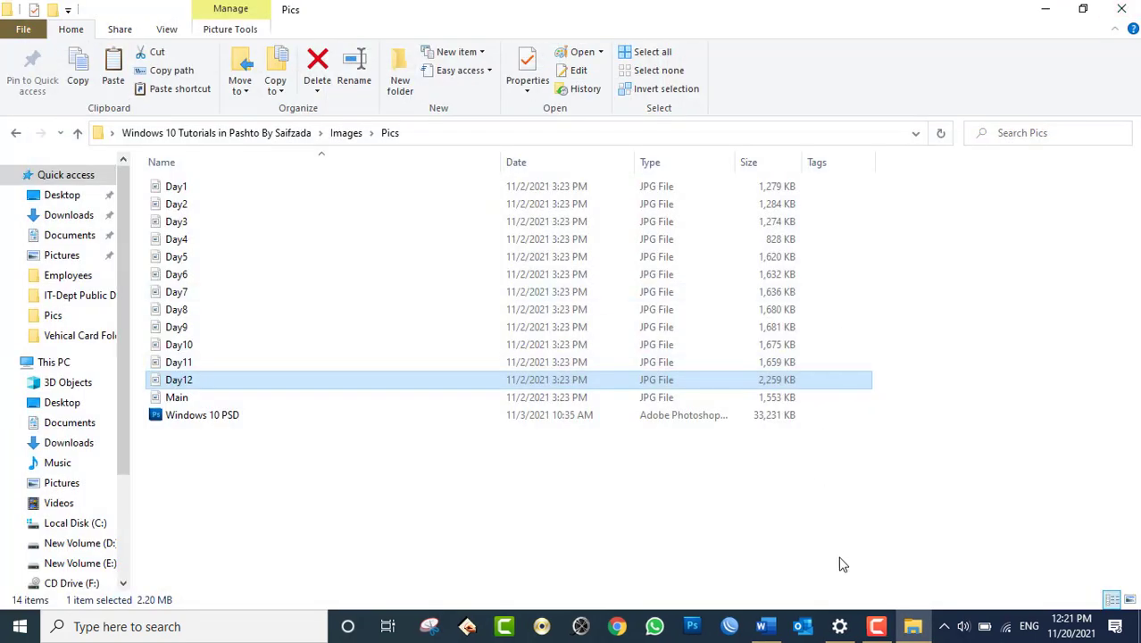
# - Return to Settings and set the default photo viewer to Photos
pyautogui.click(839, 626)
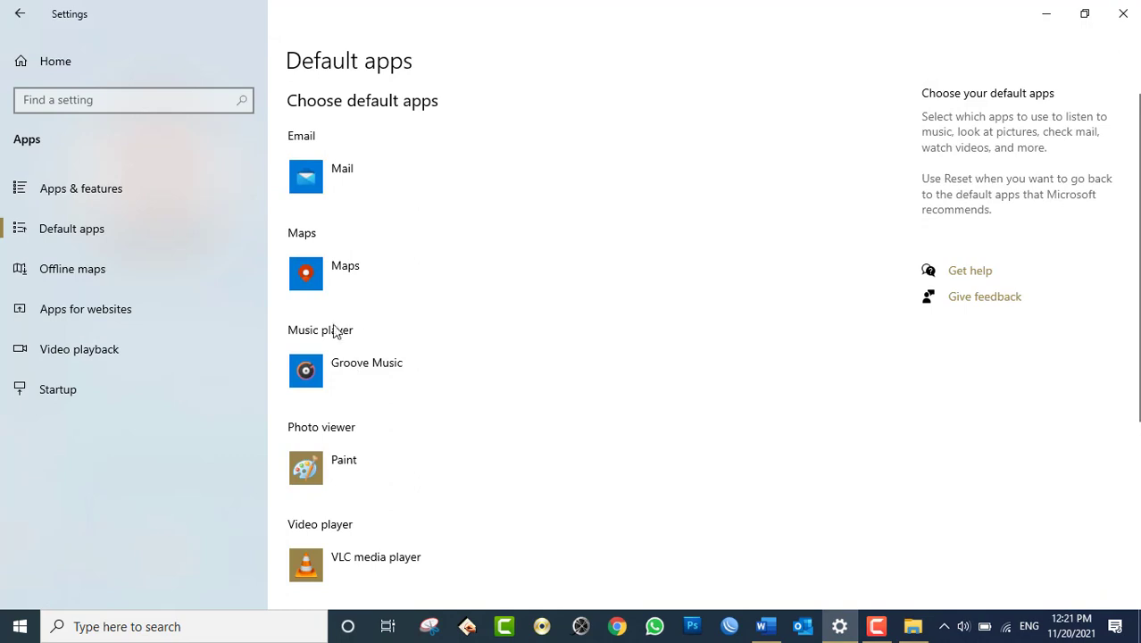
pyautogui.click(326, 474)
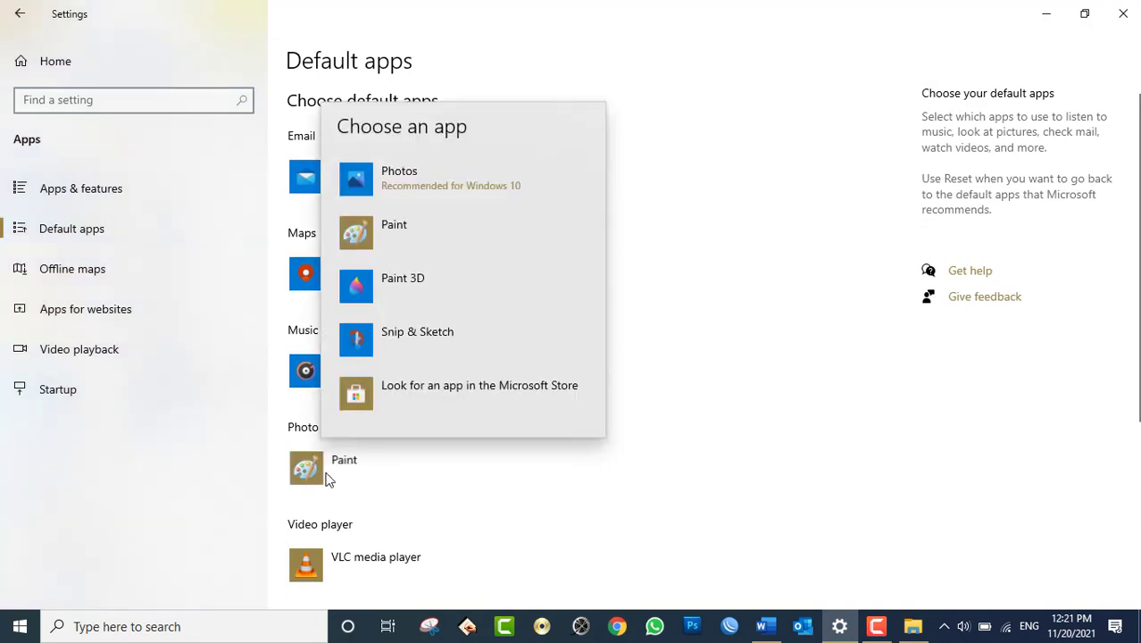
pyautogui.click(406, 169)
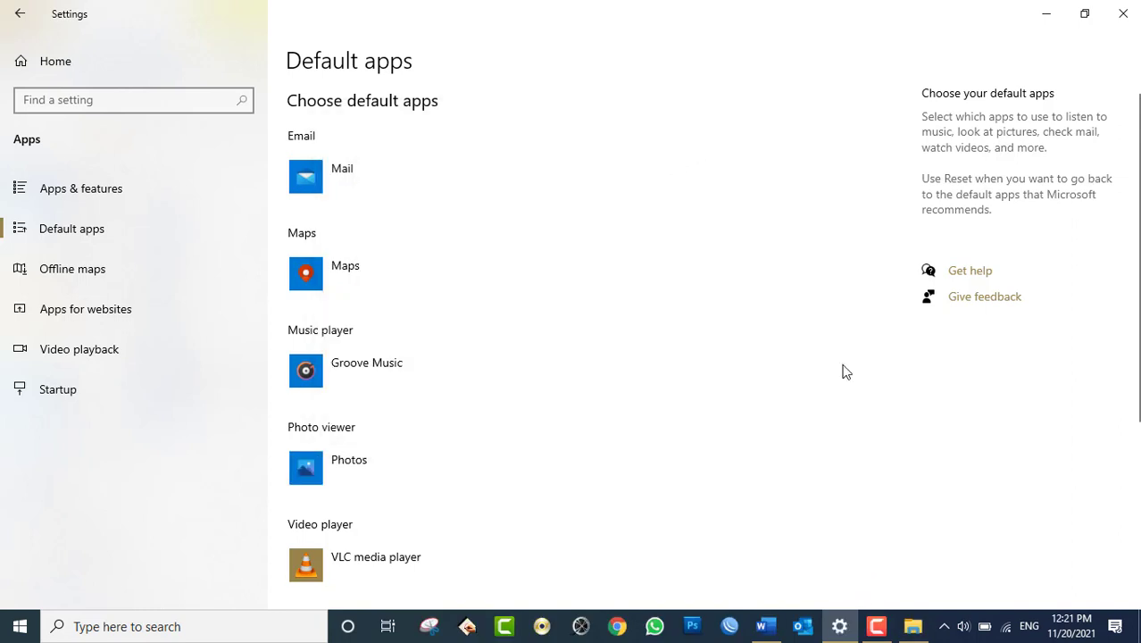
# - Switch back to File Explorer and reopen the Day12 picture to test the new photo viewer, closing it again
pyautogui.click(912, 626)
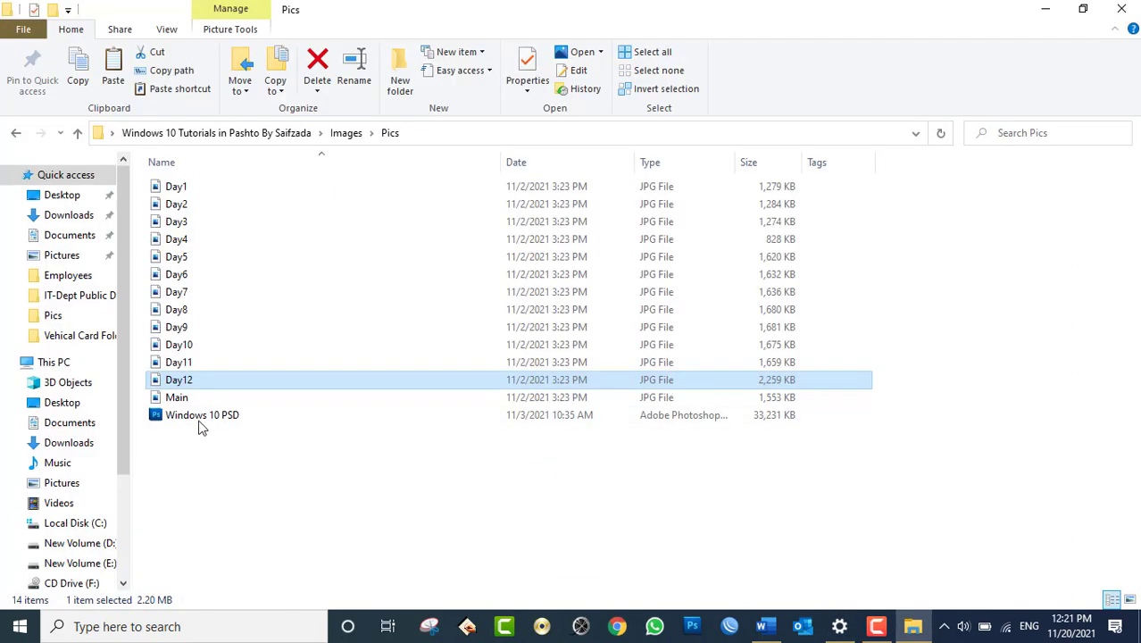
pyautogui.doubleClick(160, 384)
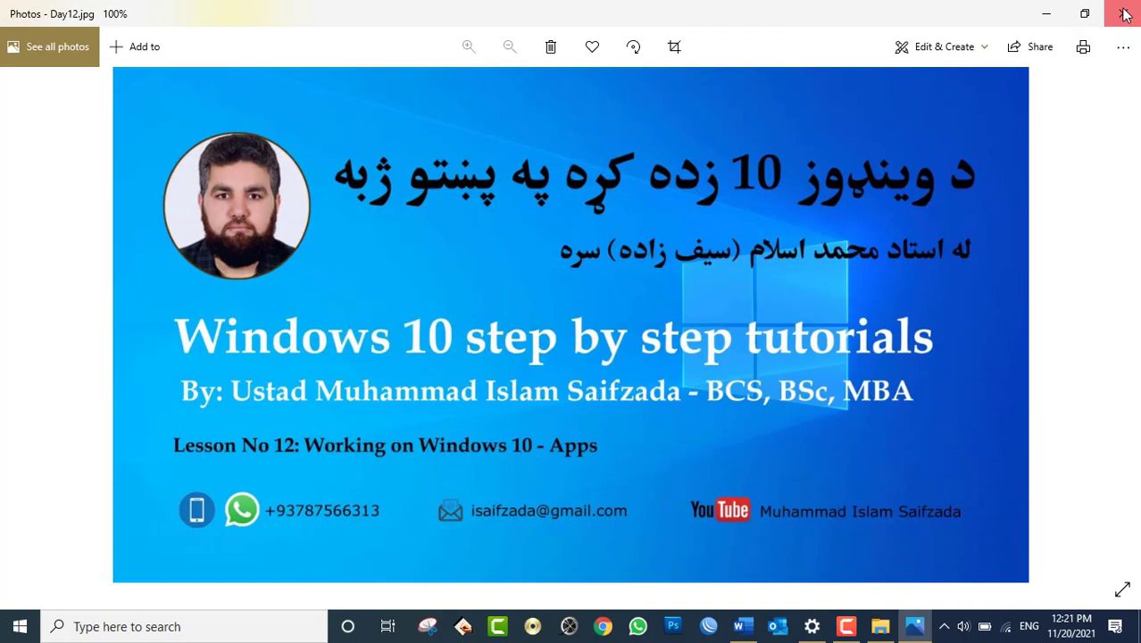
pyautogui.click(1123, 14)
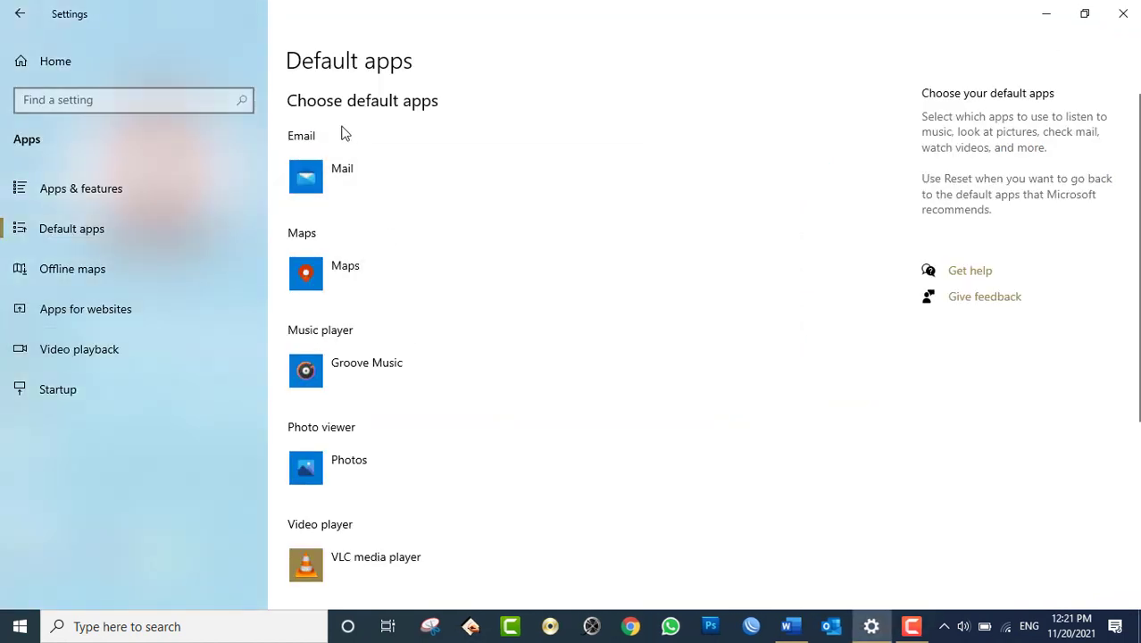
pyautogui.click(786, 626)
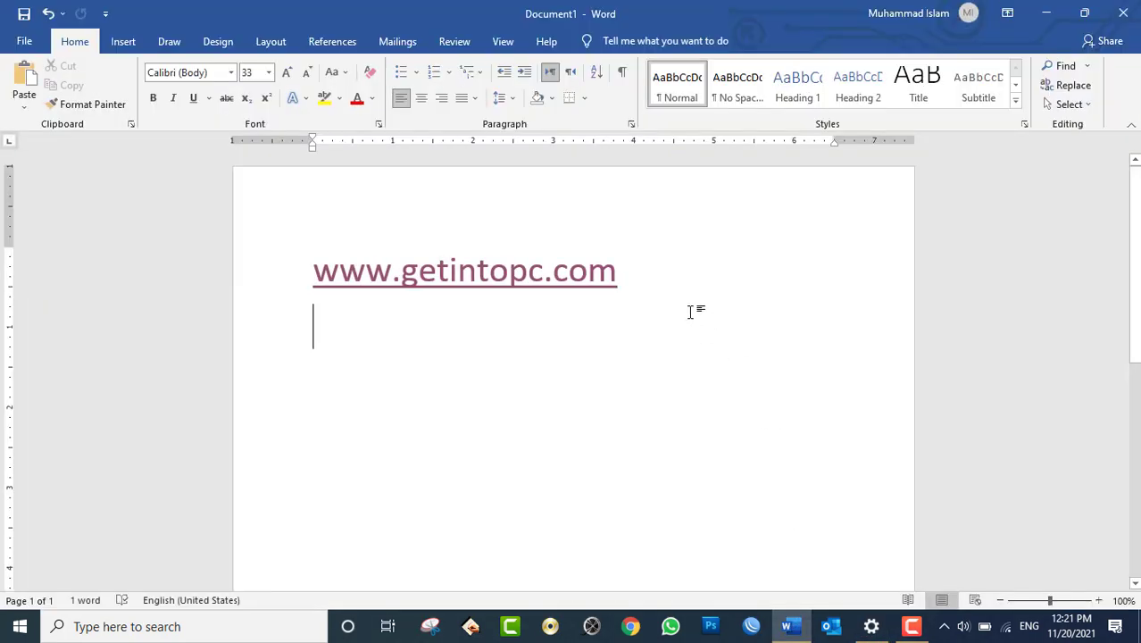
pyautogui.click(26, 41)
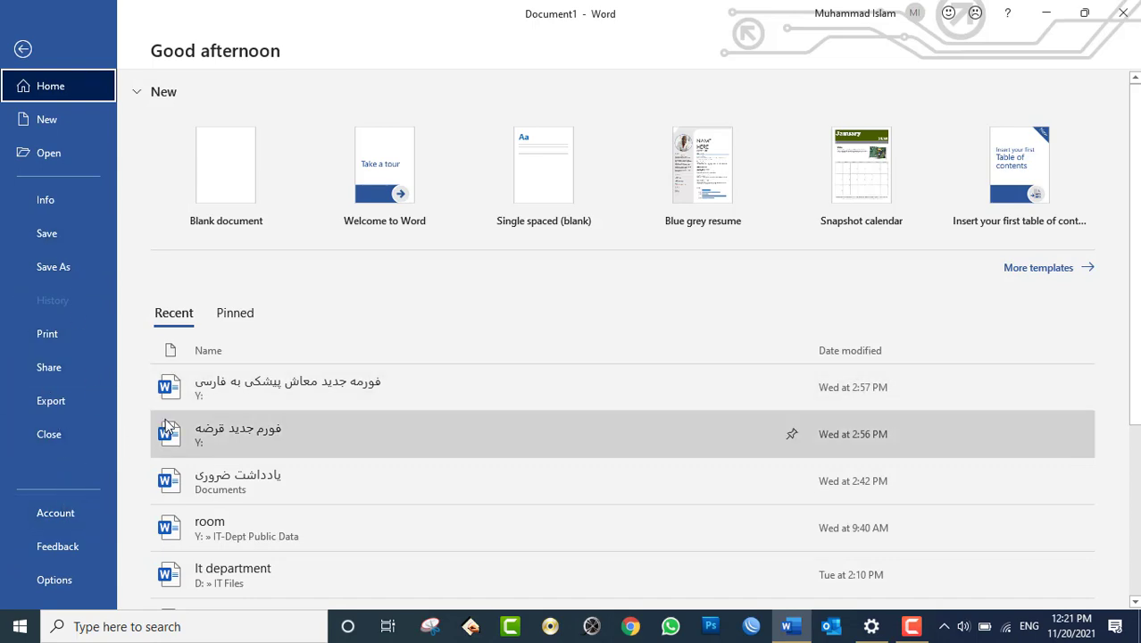
pyautogui.press('Escape')
# - Launch Paint by running mspaint and draw a freehand black scribble across the blank canvas
pyautogui.press('super+r')
pyautogui.write('mspaint')
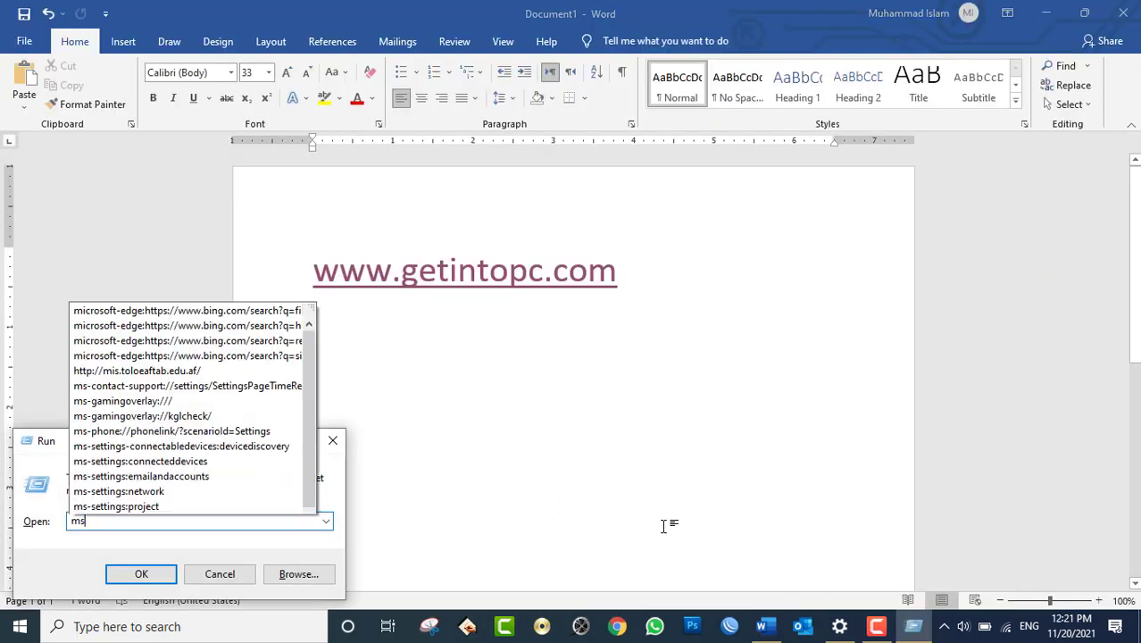
pyautogui.press('Return')
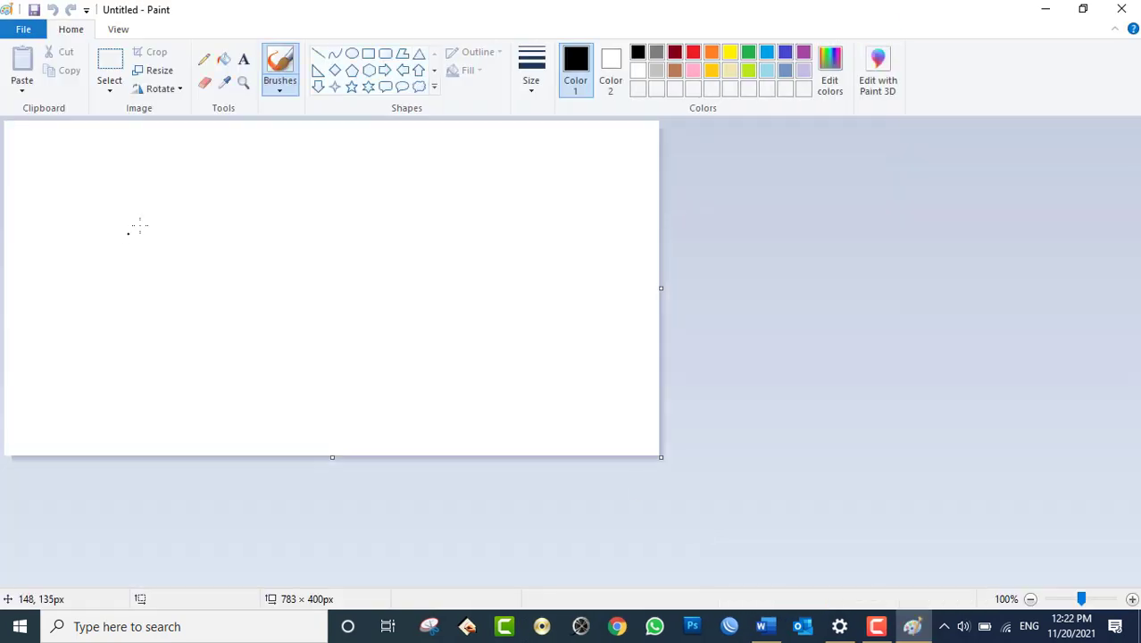
pyautogui.moveTo(141, 219)
pyautogui.mouseDown()
pyautogui.moveTo(407, 183)
pyautogui.moveTo(434, 212)
pyautogui.mouseUp()
# - Save the scribble in the Documents folder as a PNG file named asad
pyautogui.hotkey('ctrl', 's')
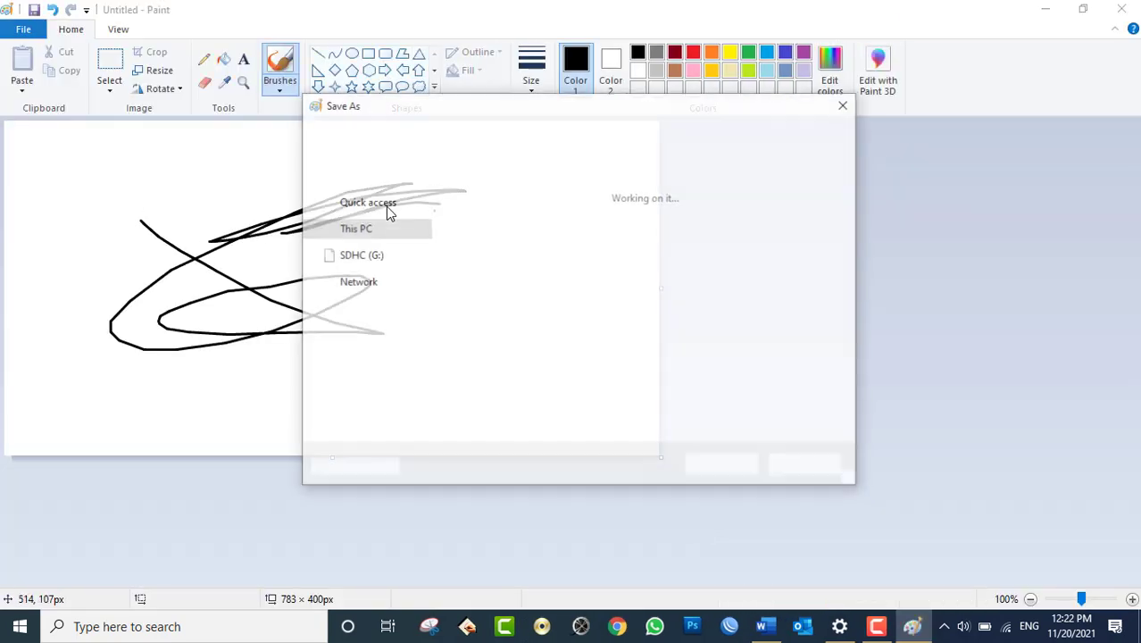
pyautogui.click(368, 236)
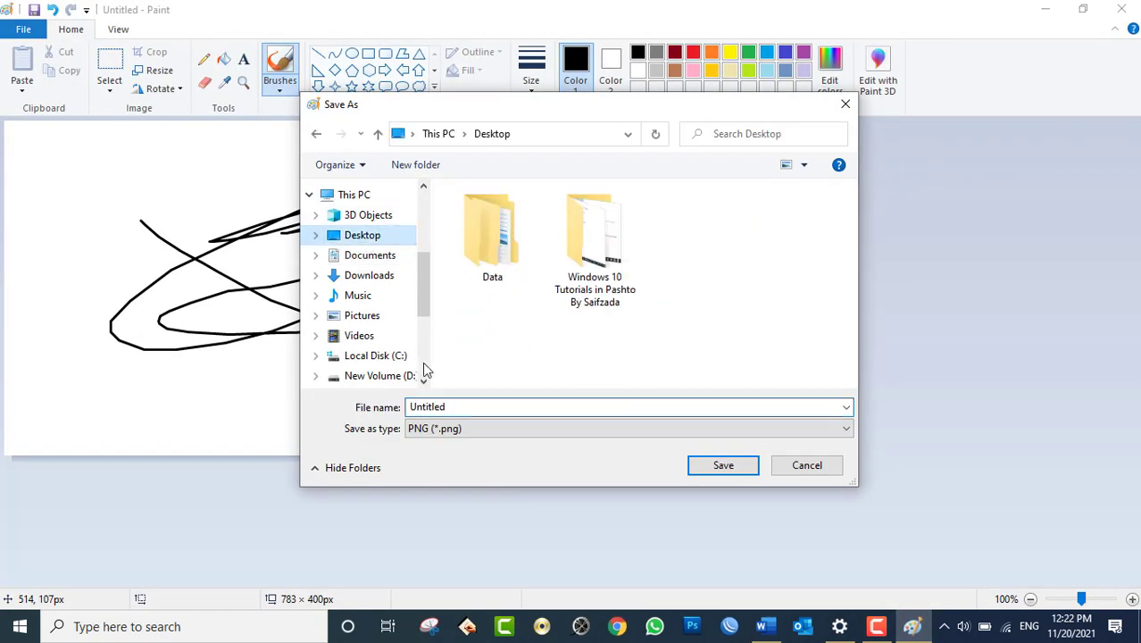
pyautogui.click(393, 255)
pyautogui.doubleClick(503, 408)
pyautogui.write('asad')
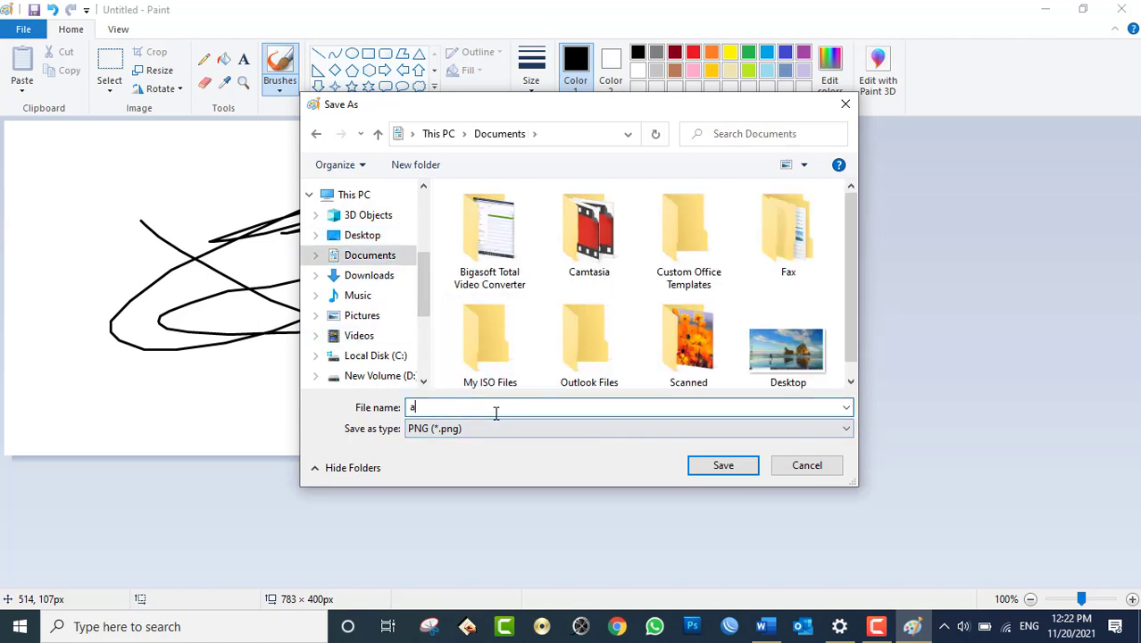
pyautogui.click(723, 465)
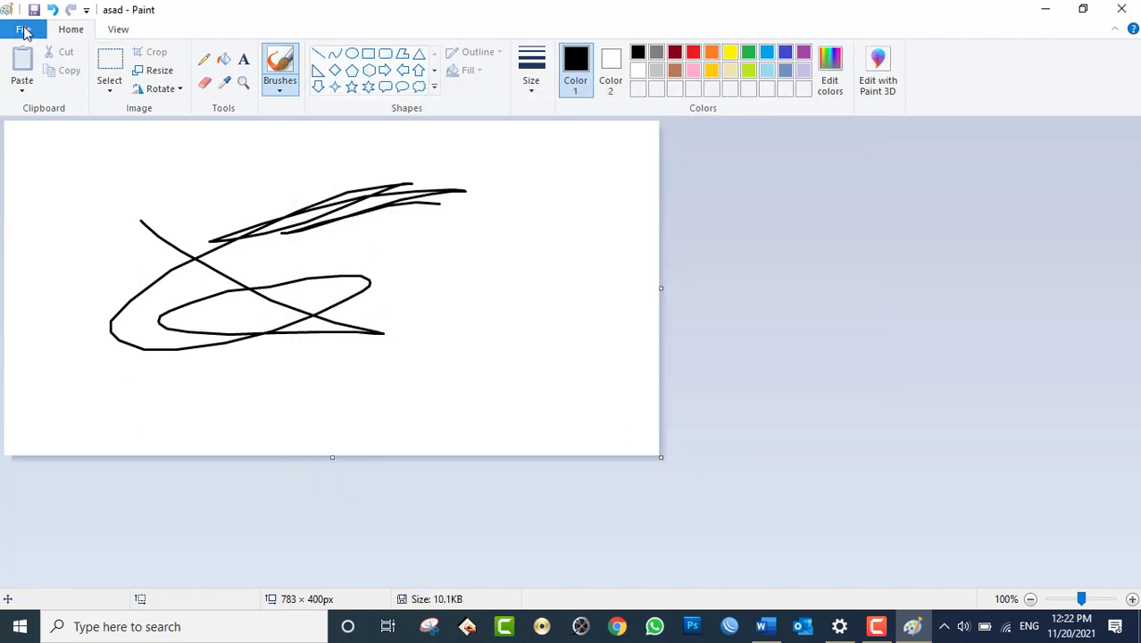
# - Send the asad drawing to a new email message from Paint, discard the message, and close the Word document without saving
pyautogui.click(24, 29)
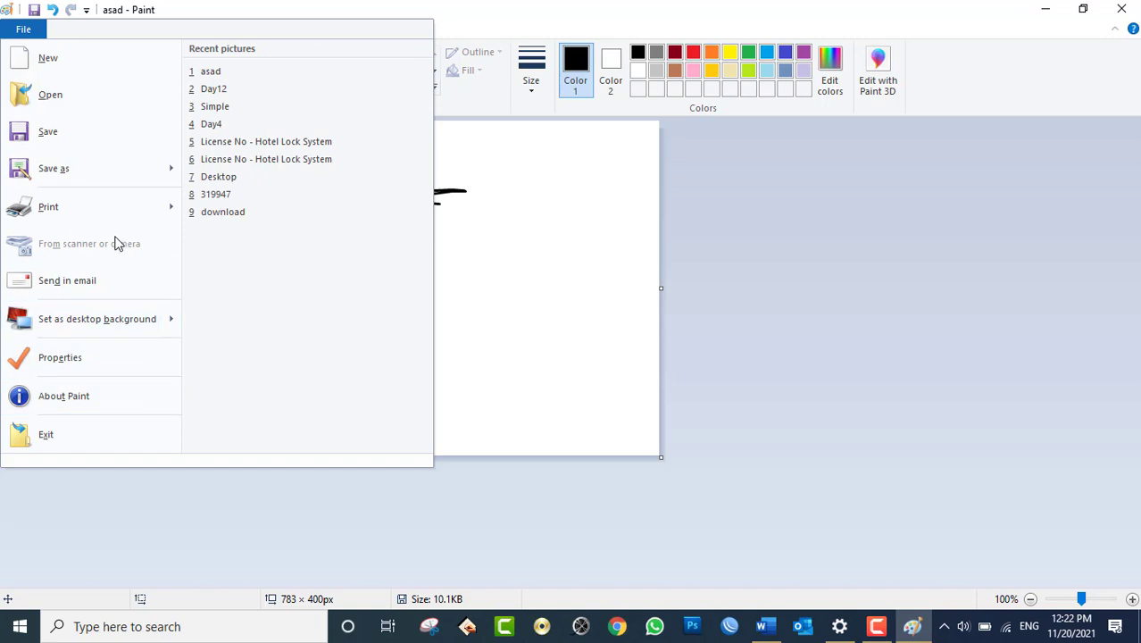
pyautogui.click(73, 289)
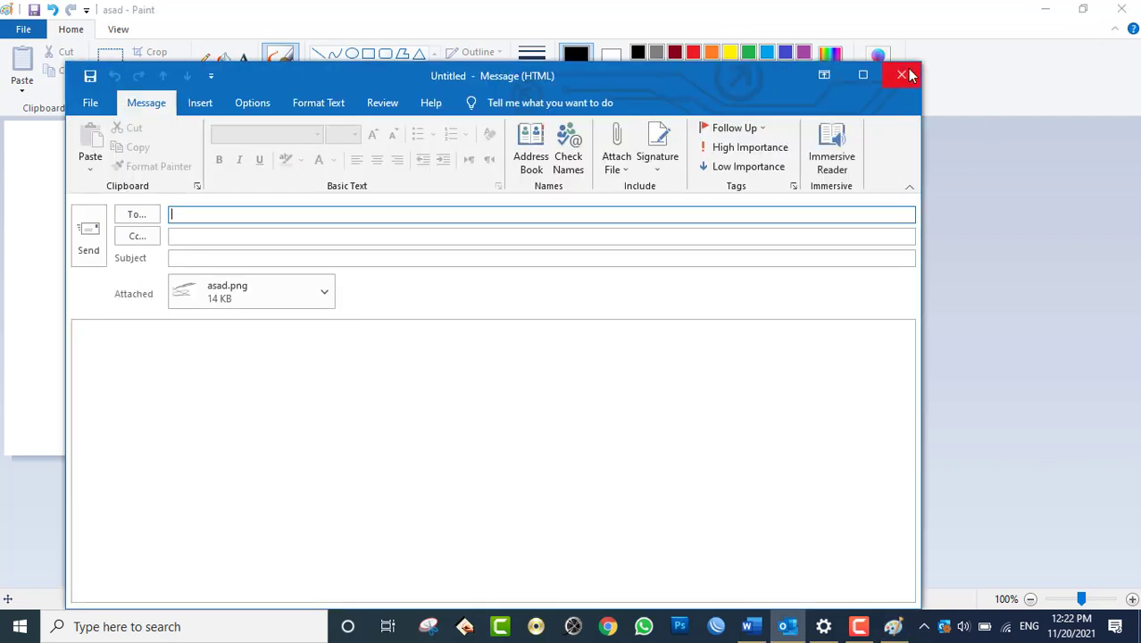
pyautogui.click(902, 75)
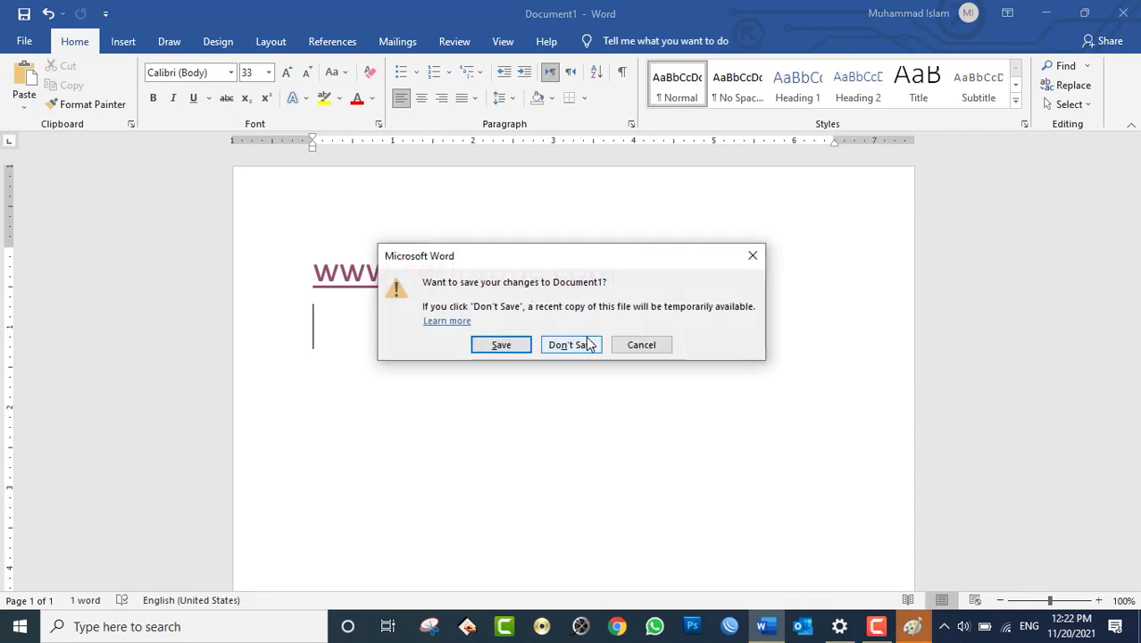
pyautogui.click(585, 340)
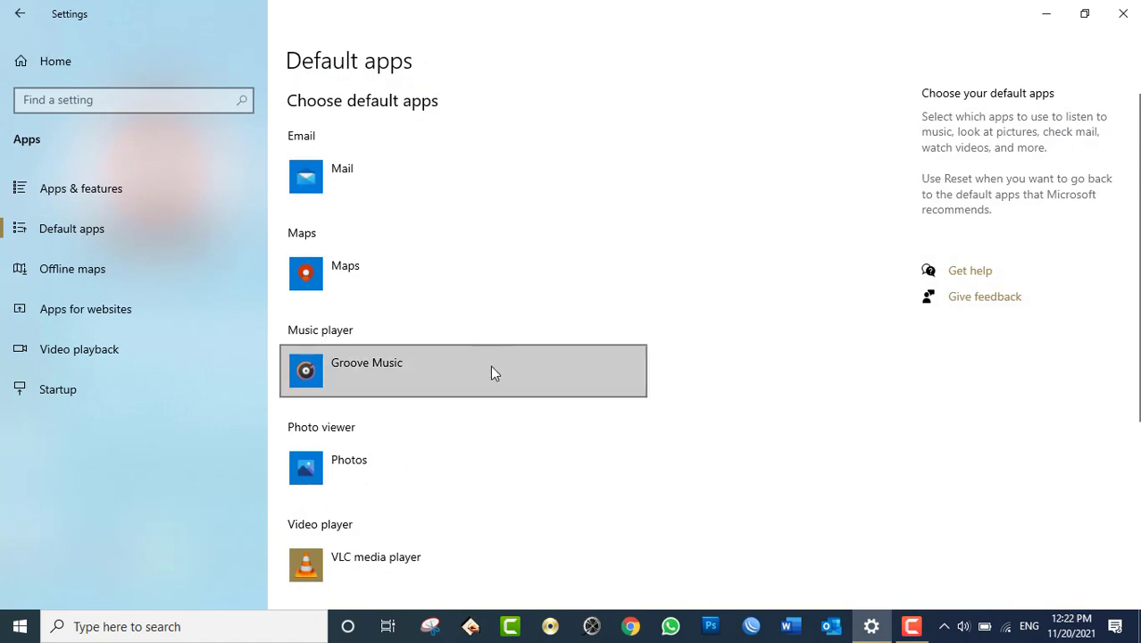
# - View the music player choices without changing them, and reset the default apps to the Microsoft recommended defaults
pyautogui.click(391, 377)
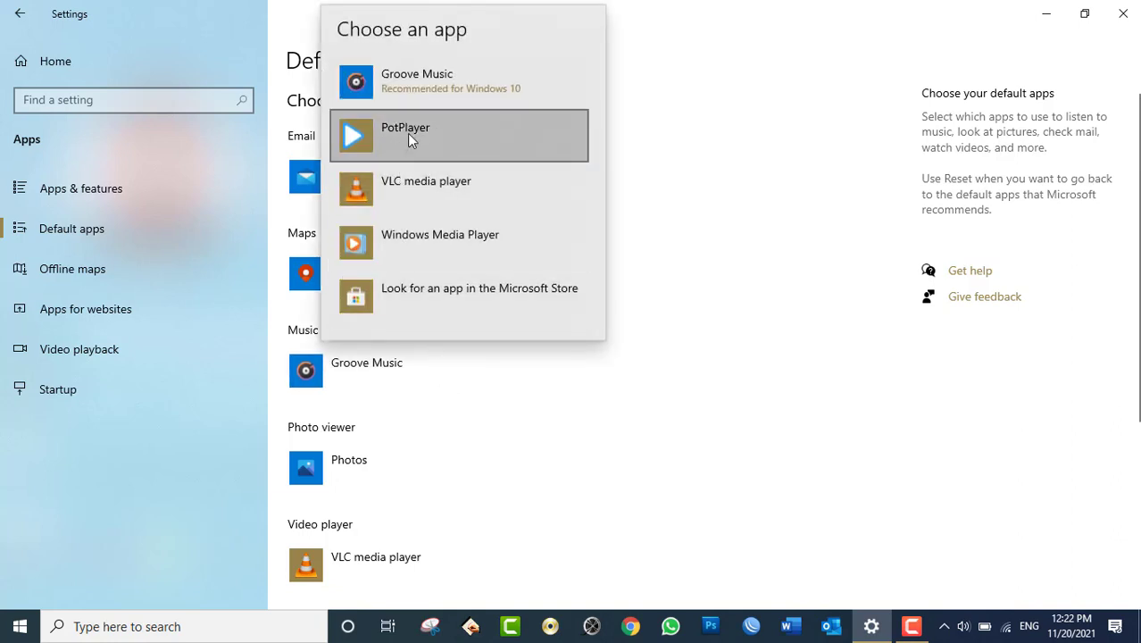
pyautogui.click(714, 460)
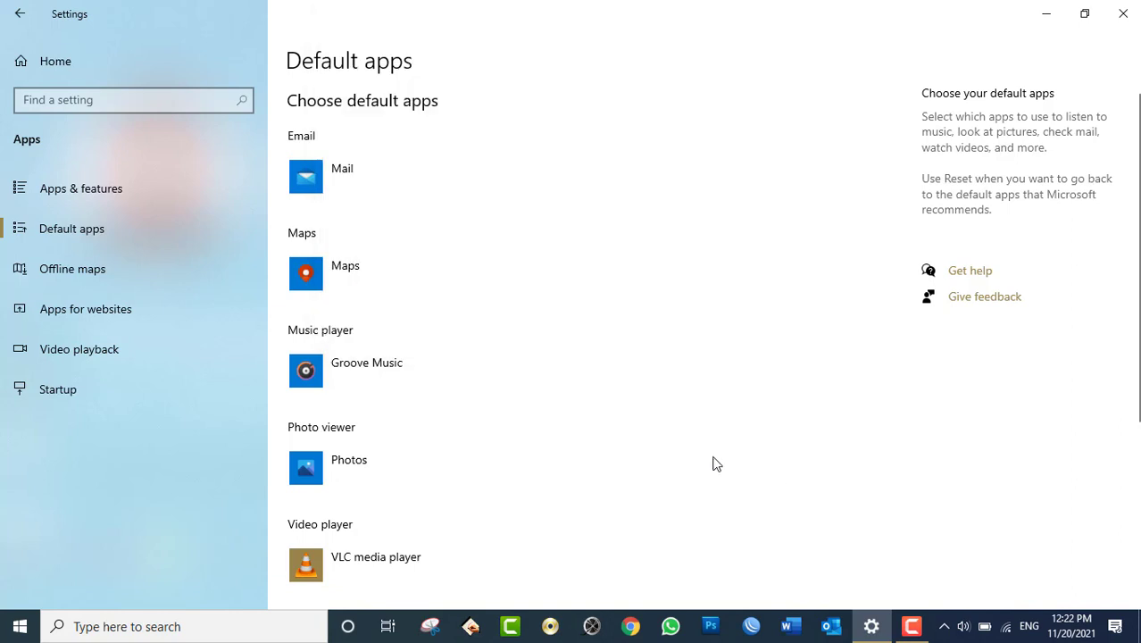
pyautogui.scroll(-5, 625, 406)
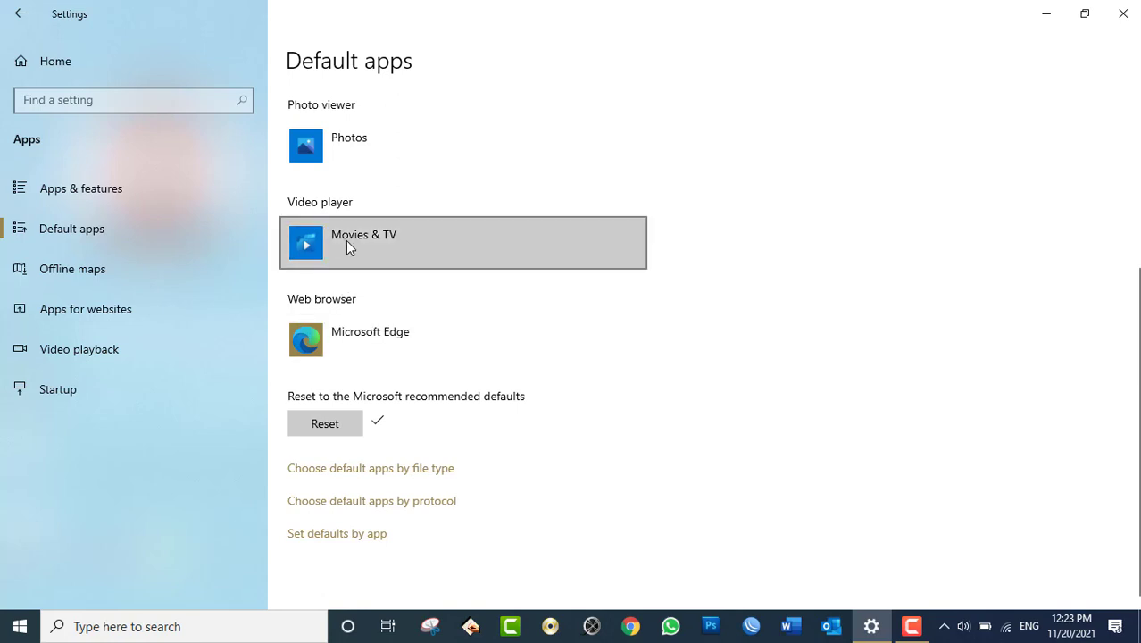
pyautogui.scroll(5, 410, 292)
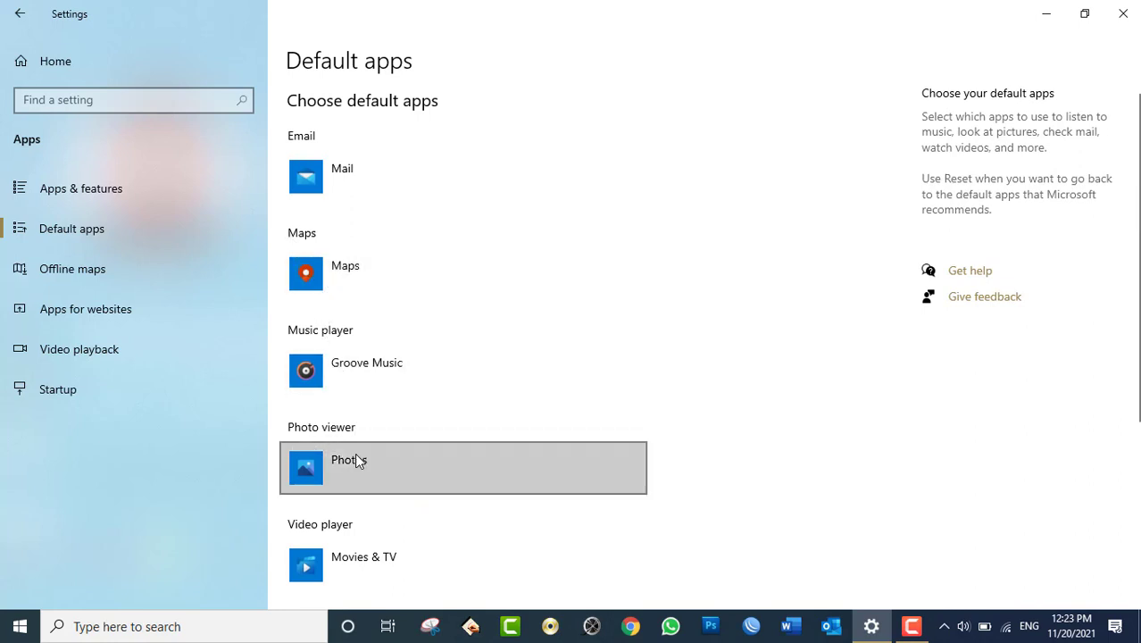
pyautogui.scroll(-3, 356, 454)
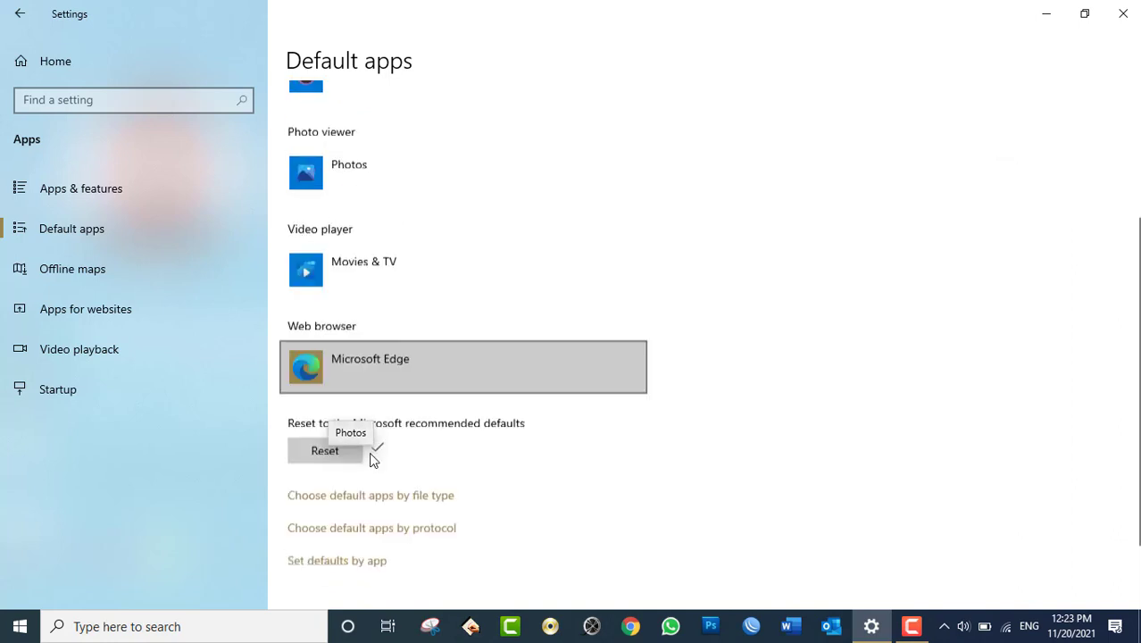
pyautogui.click(361, 449)
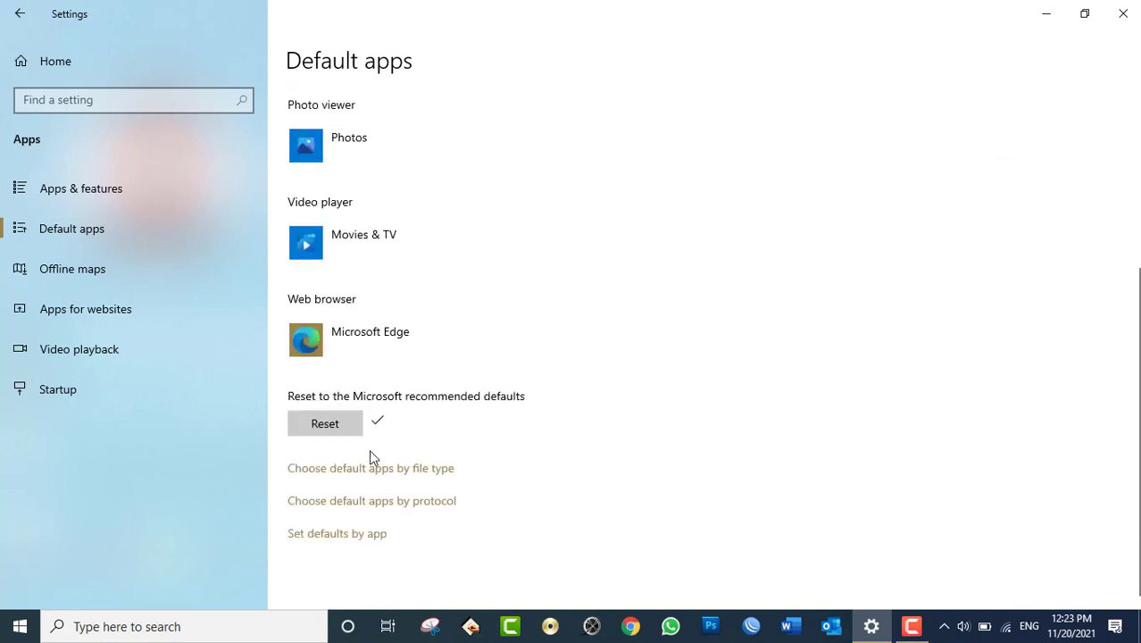
# - Switch to Google Chrome and load maps.google.com
pyautogui.click(152, 288)
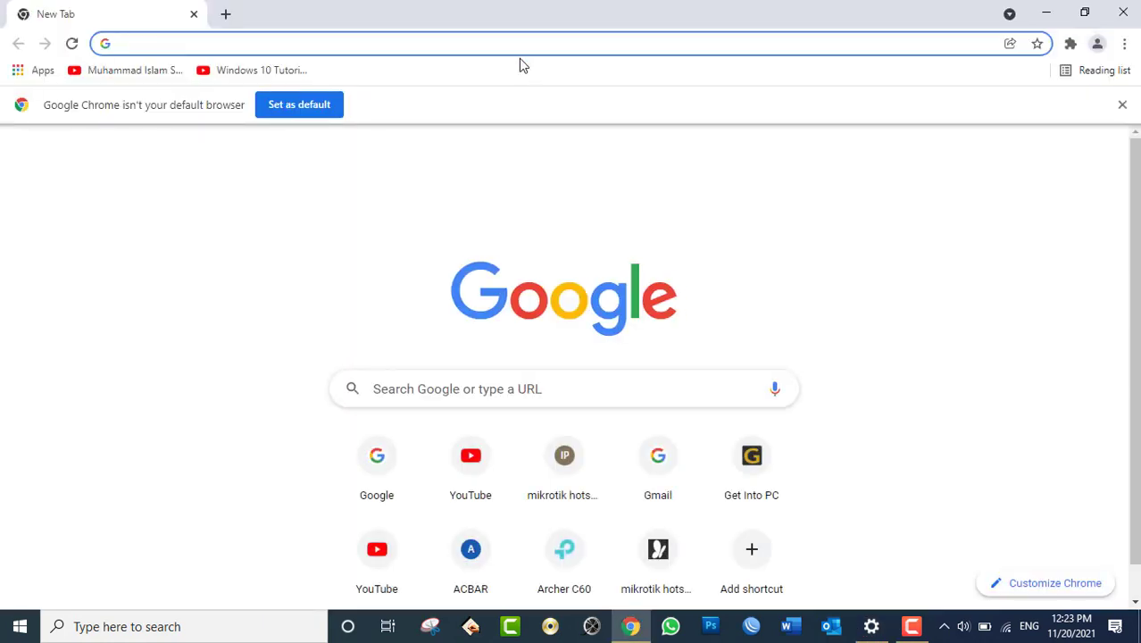
pyautogui.write('goo')
pyautogui.press('BackSpace')
pyautogui.press('BackSpace')
pyautogui.press('BackSpace')
pyautogui.press('BackSpace')
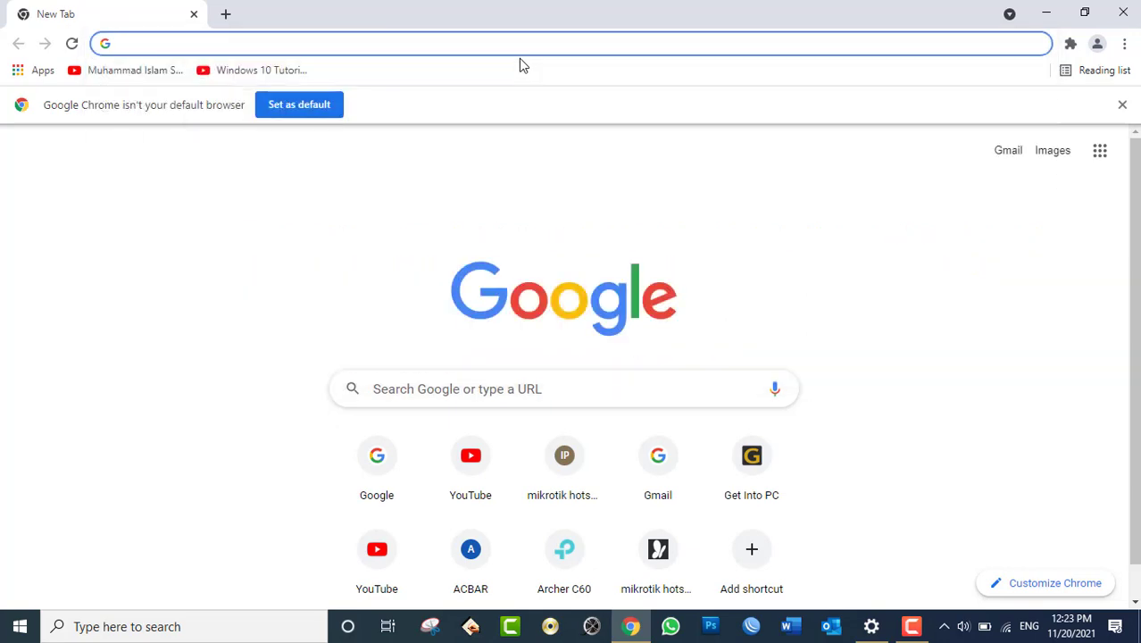
pyautogui.write('am')
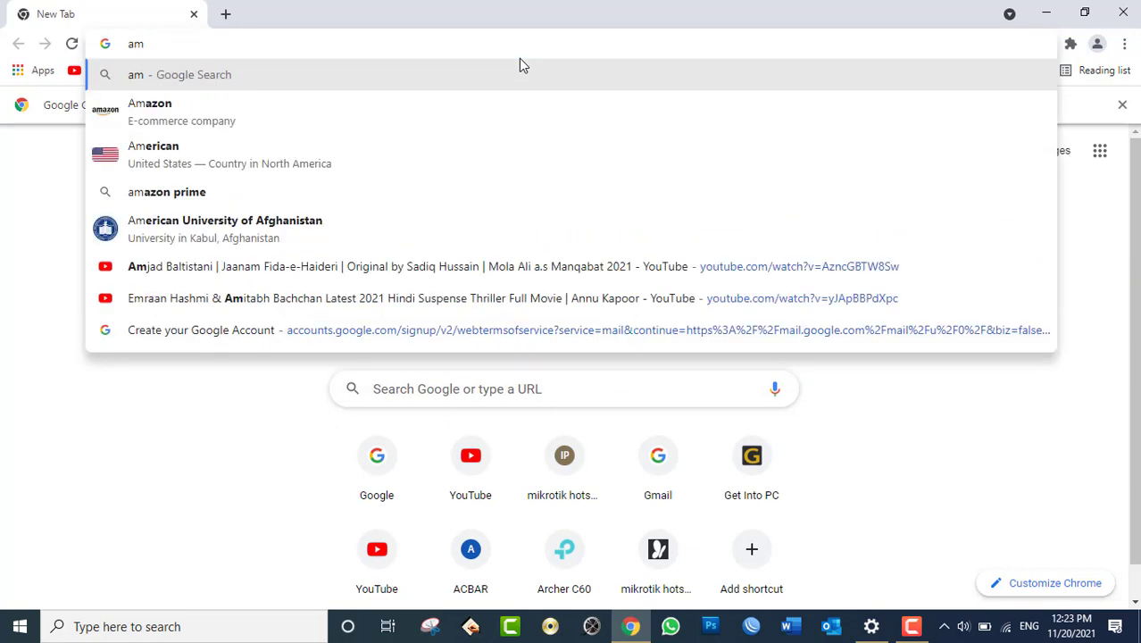
pyautogui.press('BackSpace')
pyautogui.press('BackSpace')
pyautogui.write('maps.go')
pyautogui.write('ogle.com')
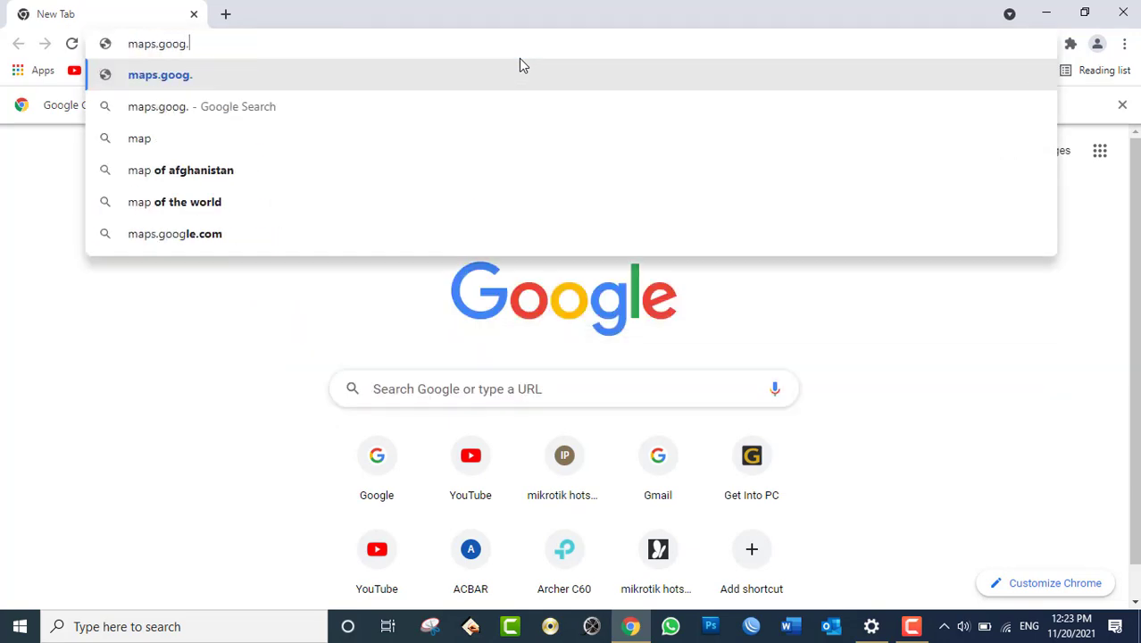
pyautogui.press('Return')
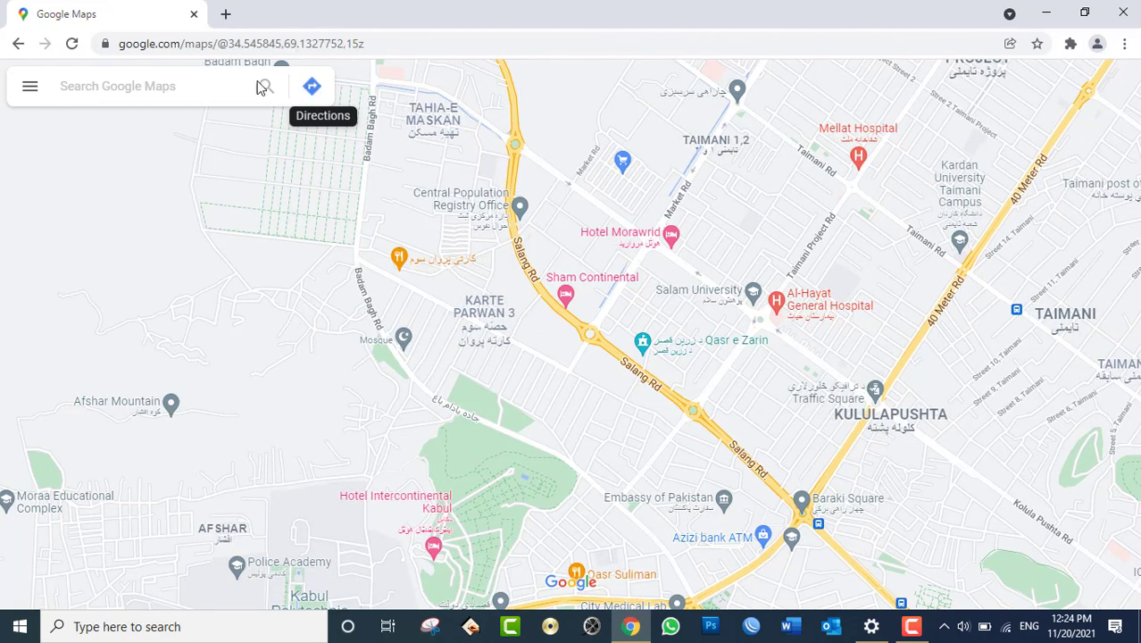
# - Search Google Maps for Intercontinental Hotel Kabul, clear the search, and close the browser
pyautogui.click(195, 80)
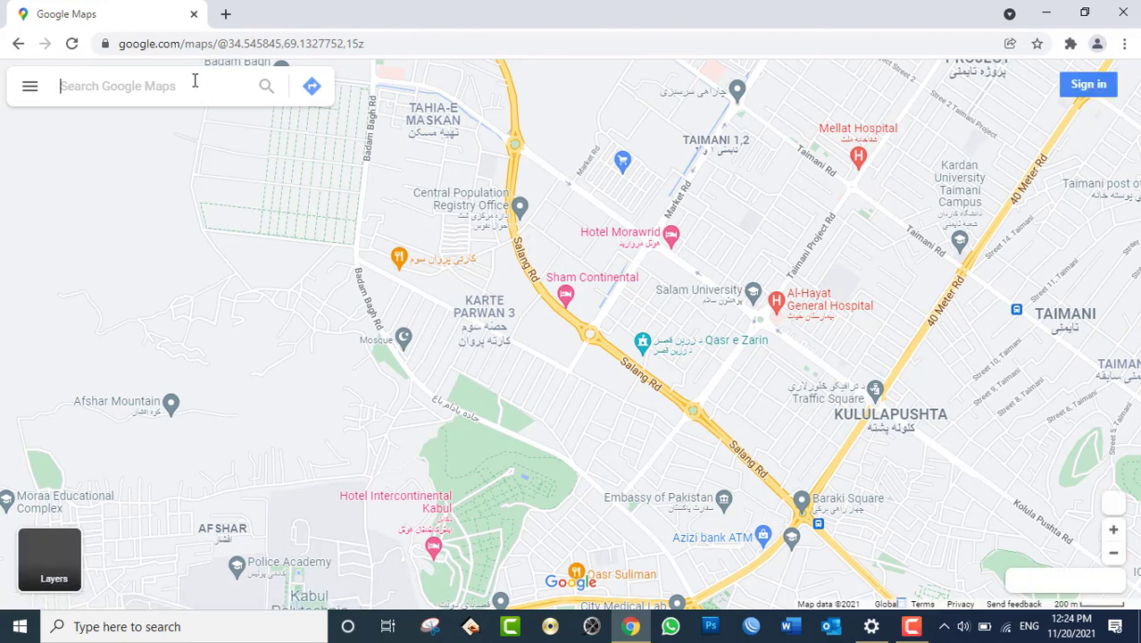
pyautogui.write('Inyrt')
pyautogui.press('BackSpace')
pyautogui.press('BackSpace')
pyautogui.press('BackSpace')
pyautogui.press('BackSpace')
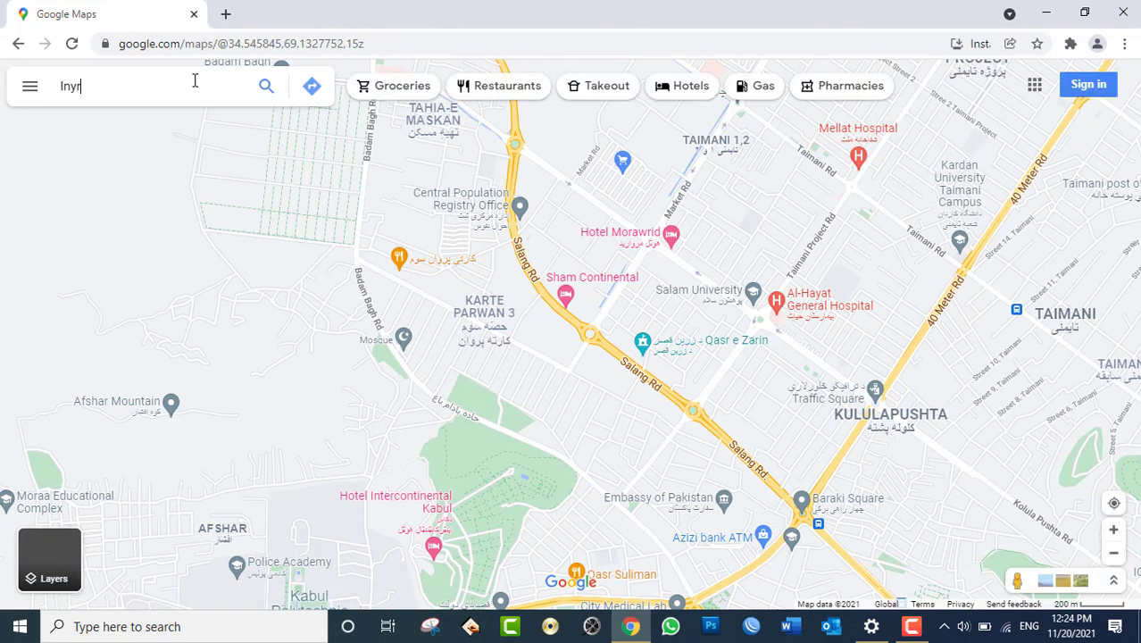
pyautogui.write('t')
pyautogui.press('BackSpace')
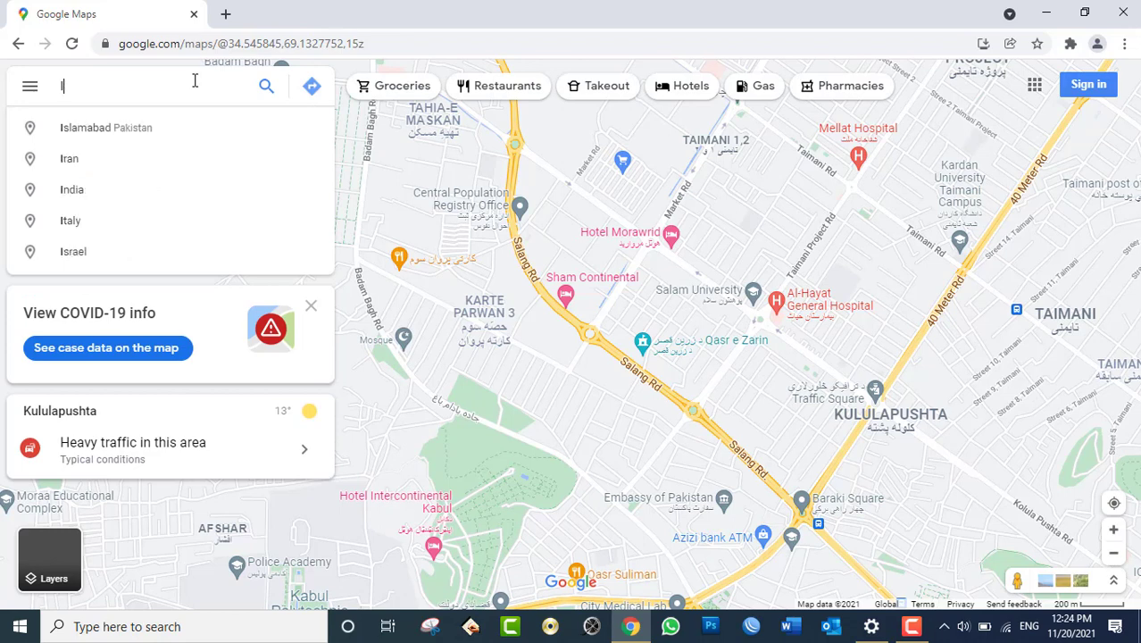
pyautogui.write('ntercont')
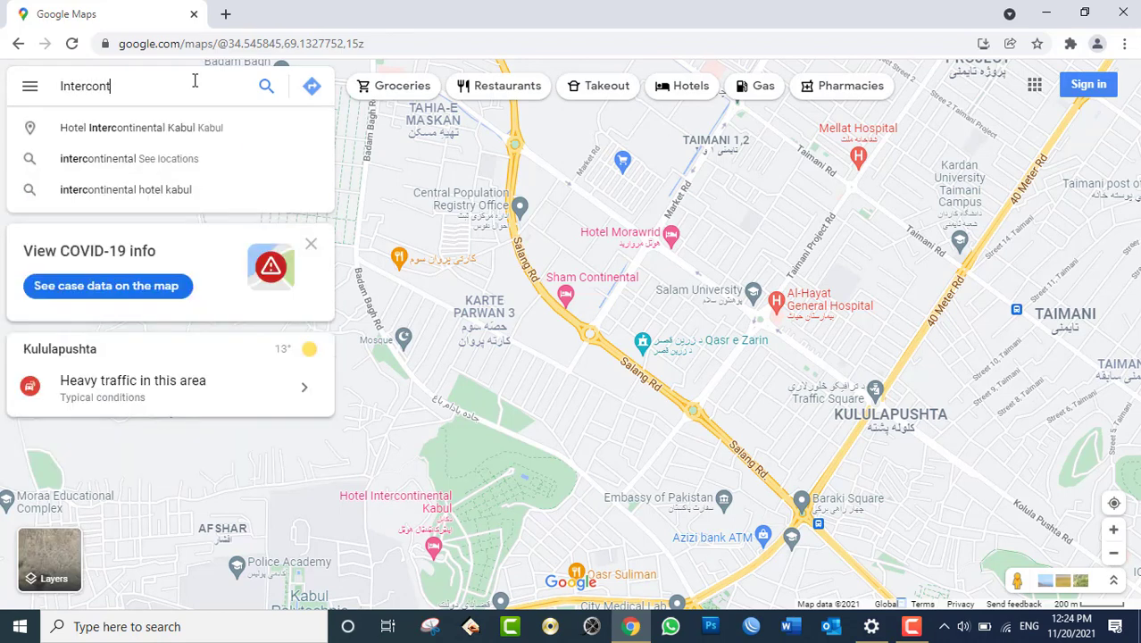
pyautogui.write('inental JHot')
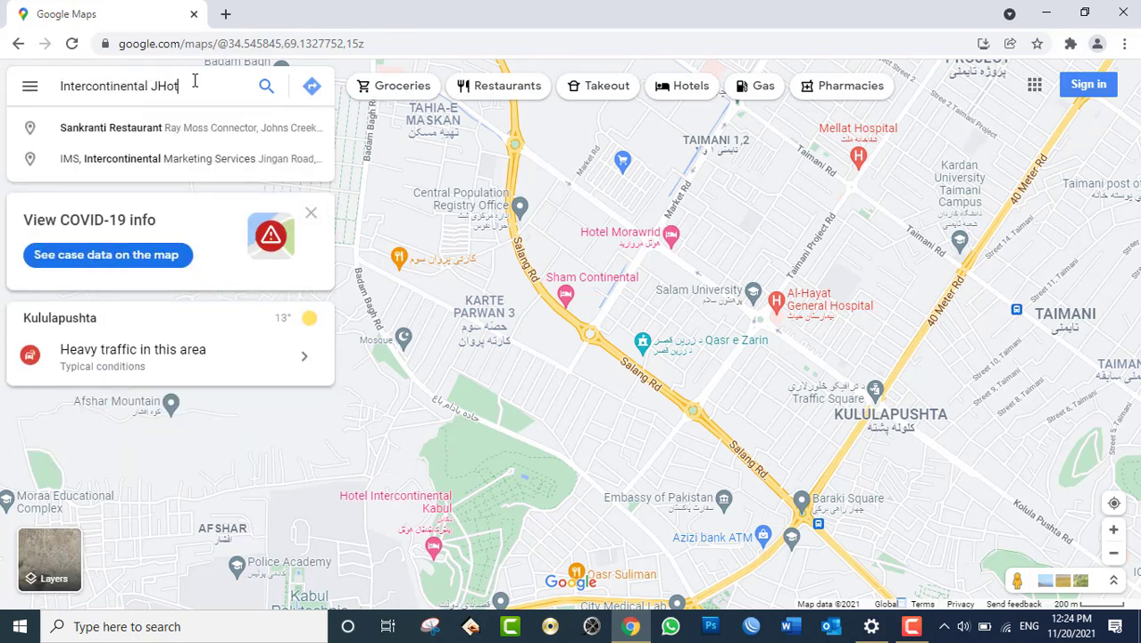
pyautogui.press('BackSpace')
pyautogui.press('BackSpace')
pyautogui.press('BackSpace')
pyautogui.write('Hotel Kabul')
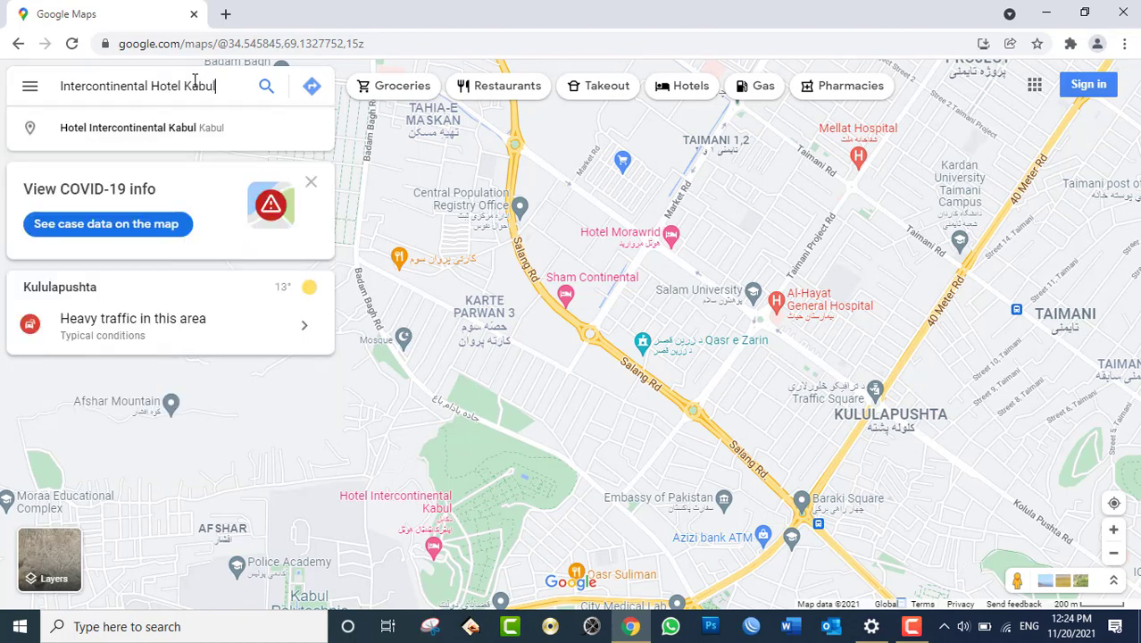
pyautogui.press('Return')
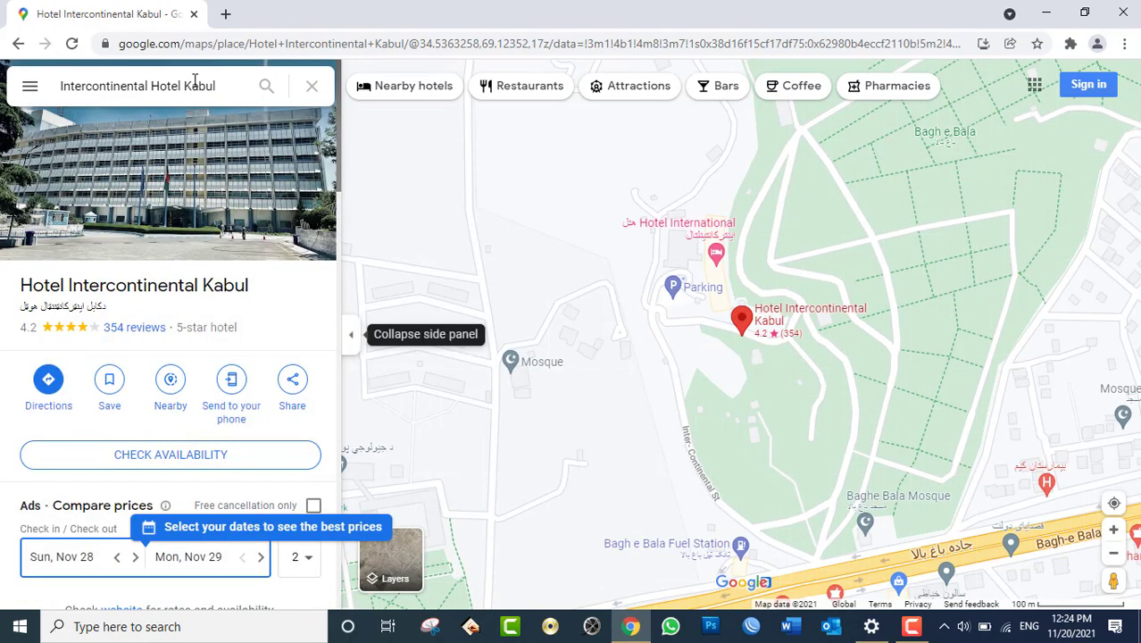
pyautogui.click(311, 85)
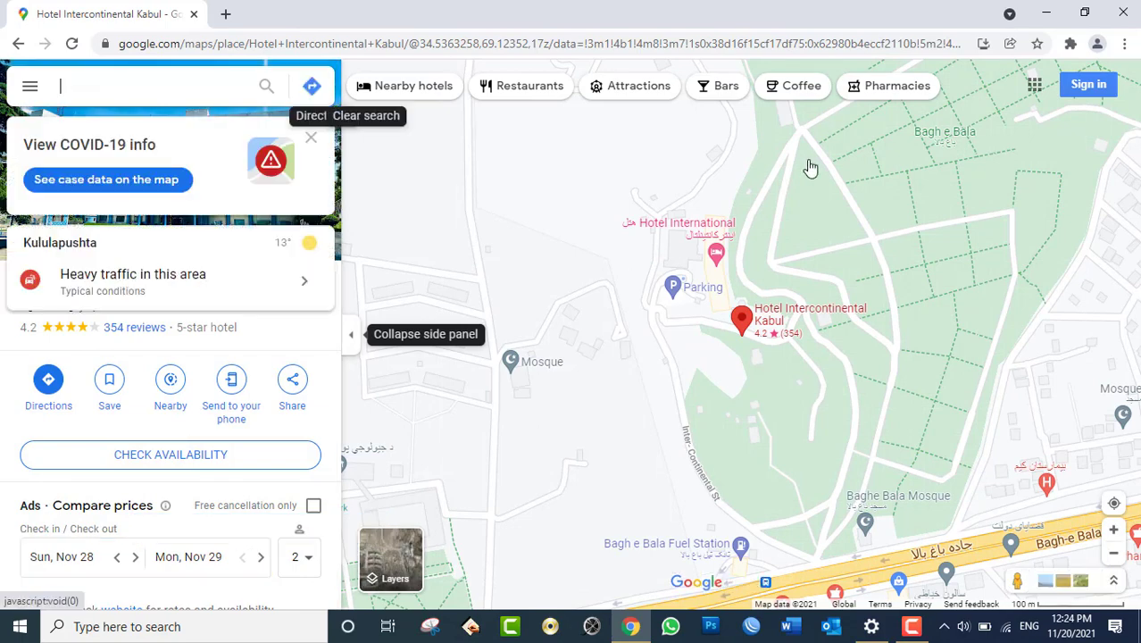
pyautogui.click(1131, 12)
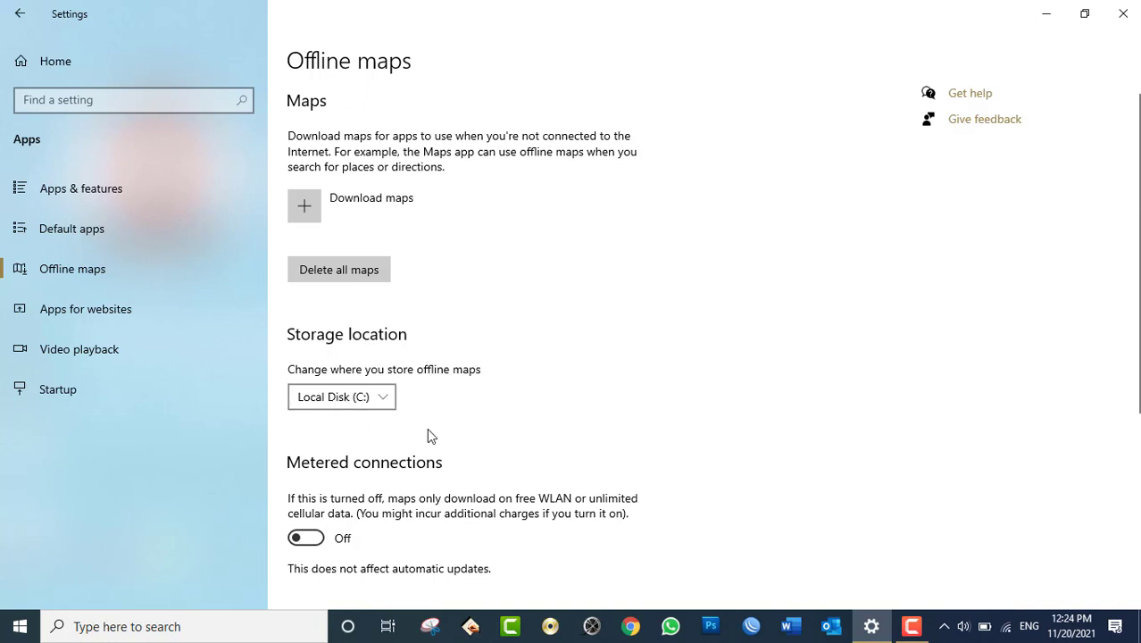
# - Review the Apps for websites associations and the Video playback settings, including the battery options
pyautogui.click(143, 316)
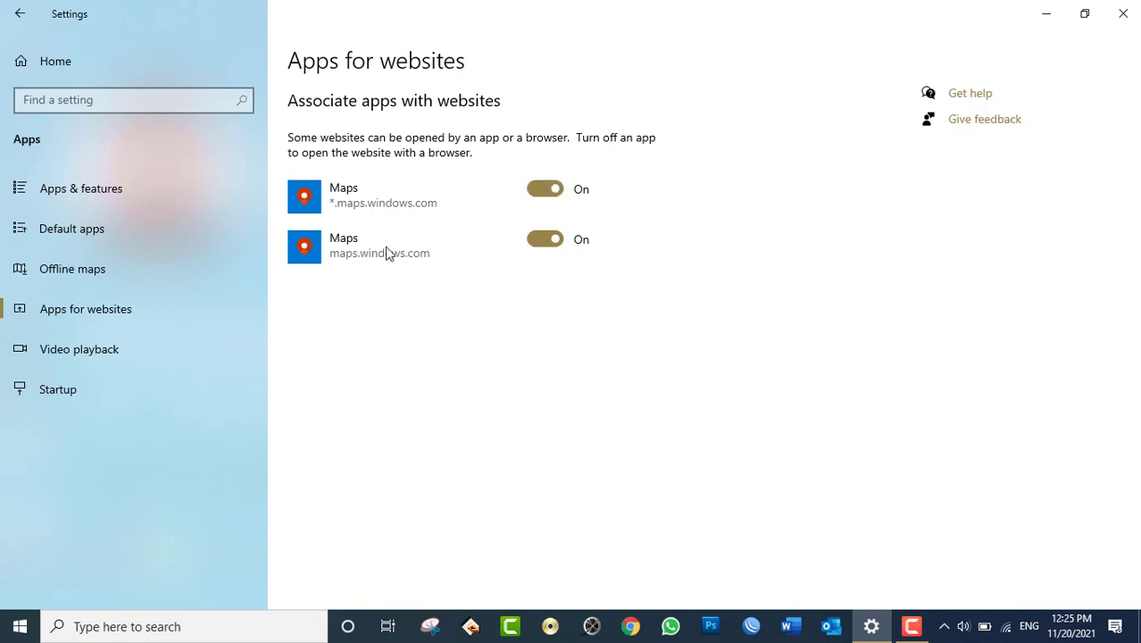
pyautogui.click(172, 353)
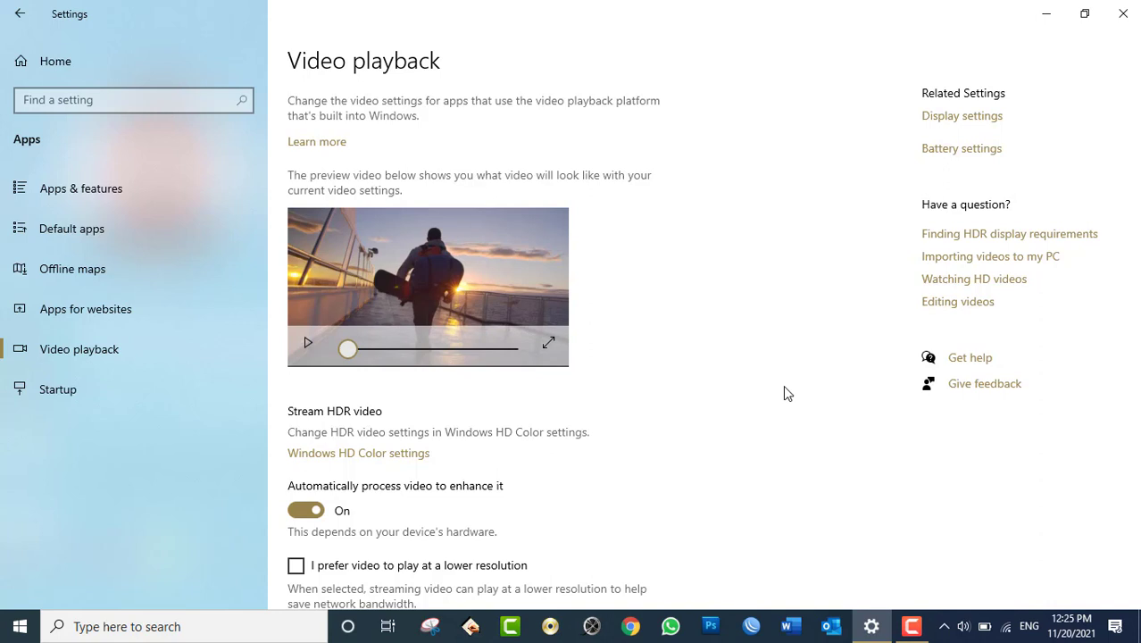
pyautogui.scroll(-5, 783, 385)
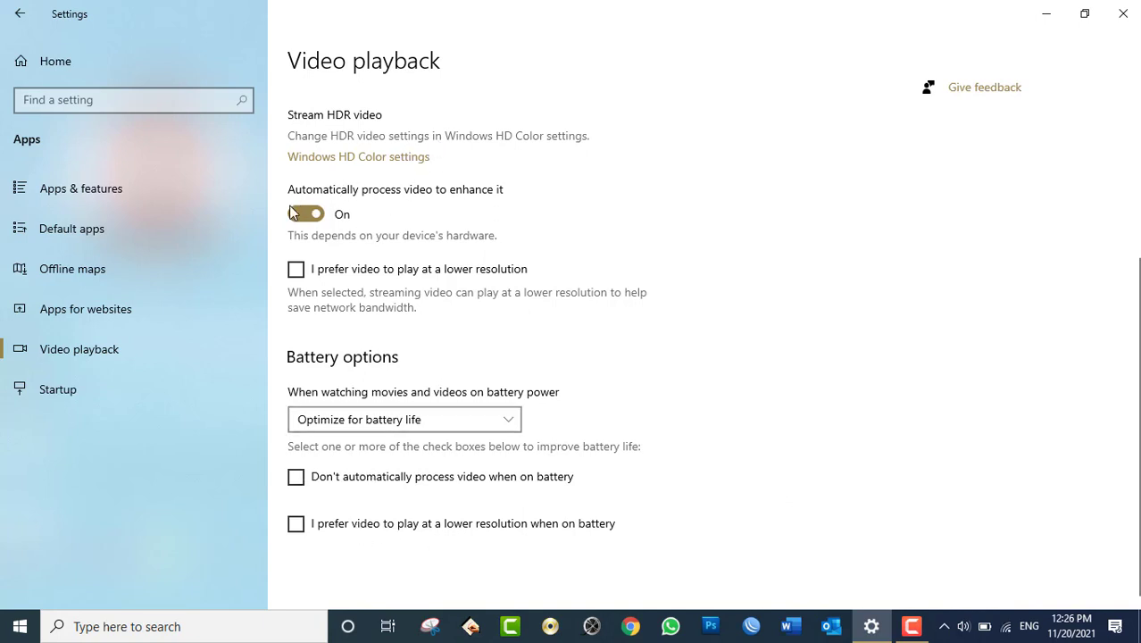
# - Turn off Microsoft Edge and QuickBooks Automatic Update in the Startup apps, and look through the rest of the list
pyautogui.click(69, 385)
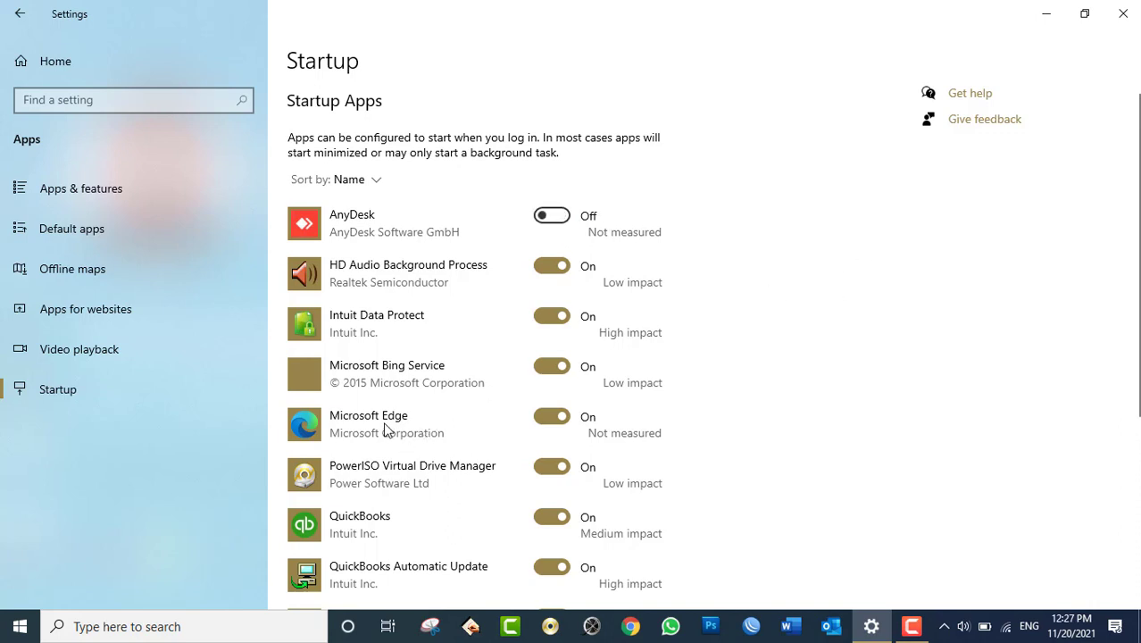
pyautogui.click(562, 417)
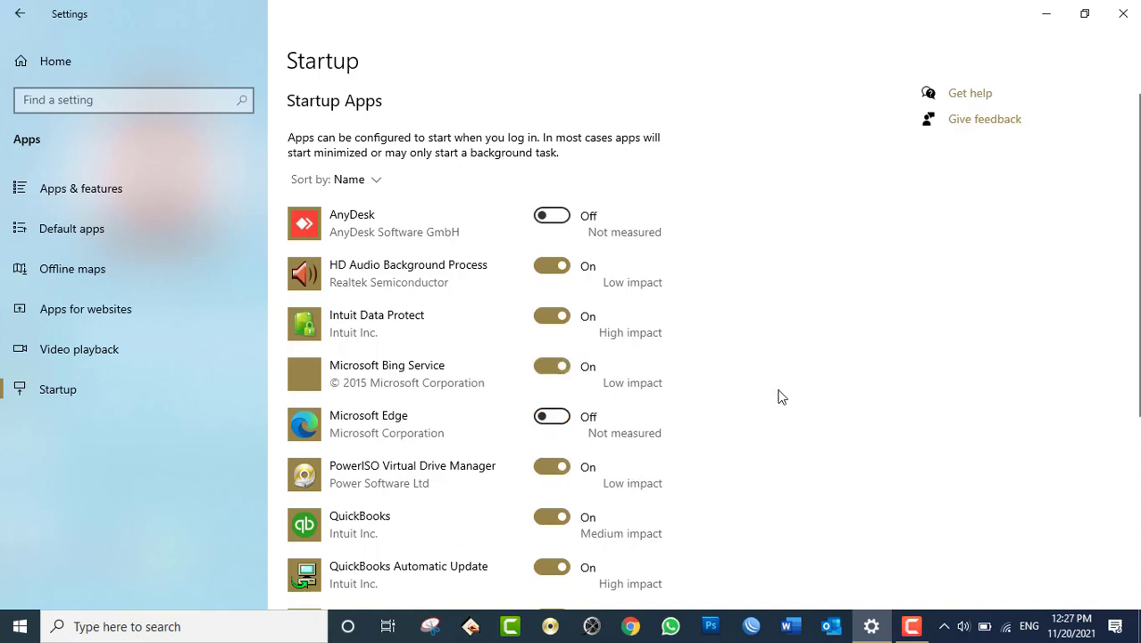
pyautogui.click(546, 573)
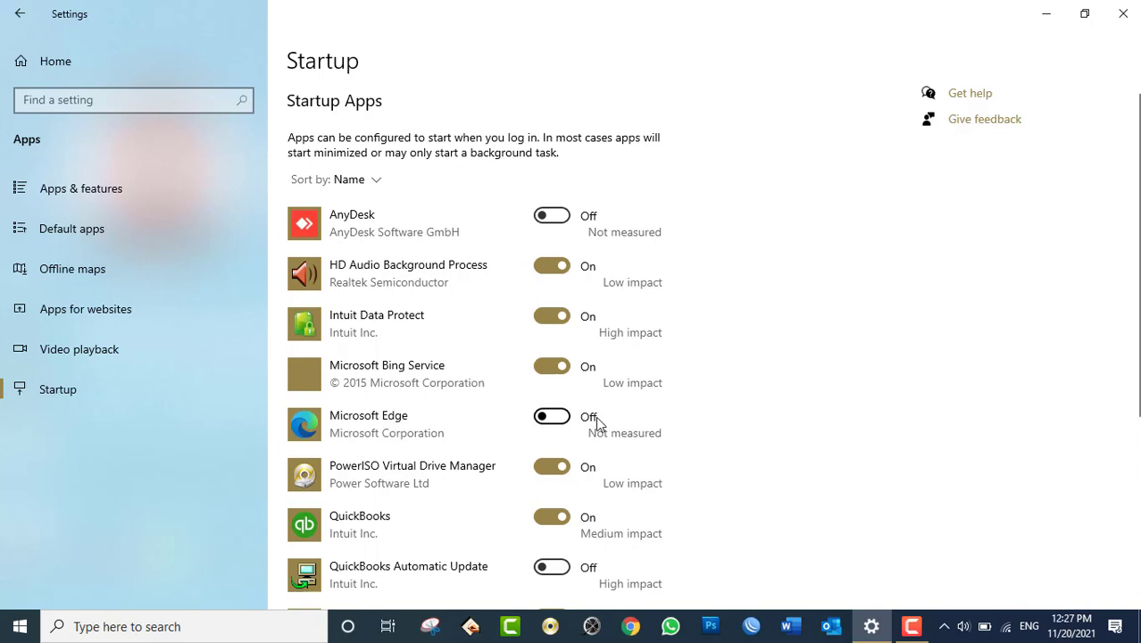
pyautogui.scroll(-4, 746, 329)
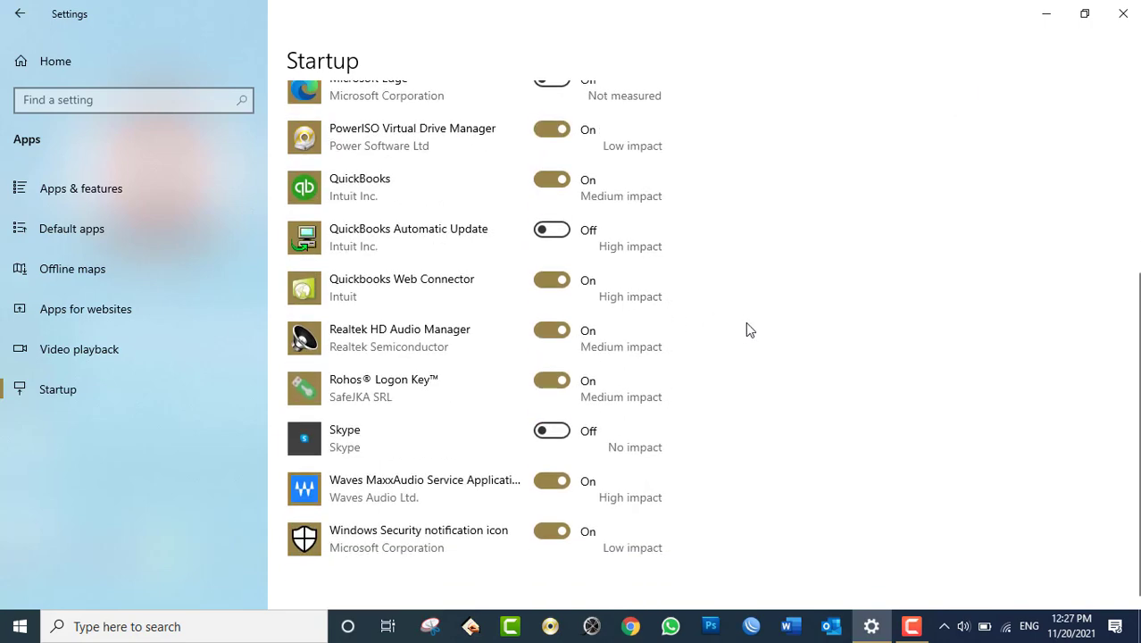
pyautogui.scroll(5, 748, 330)
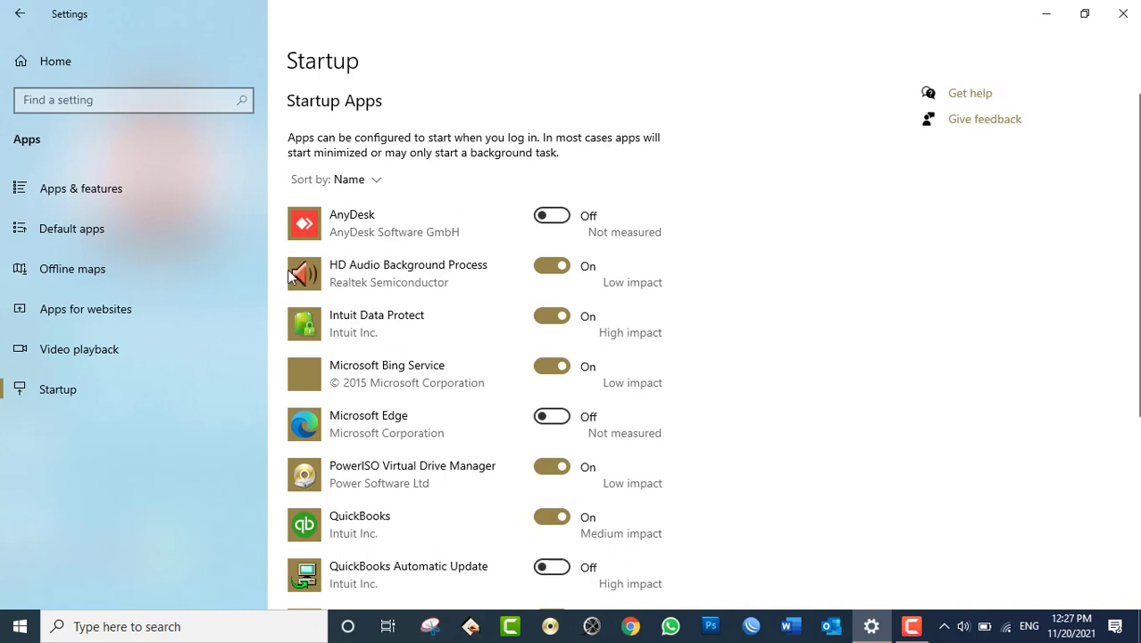
# - Return to the Settings home page and minimize the Settings window
pyautogui.click(19, 14)
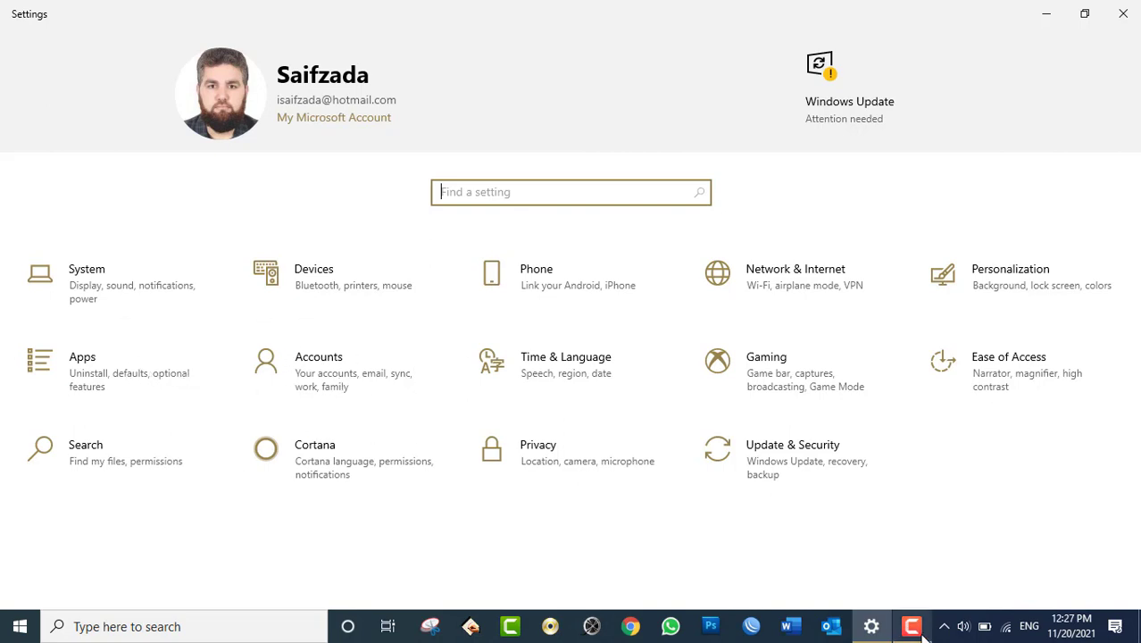
pyautogui.click(872, 627)
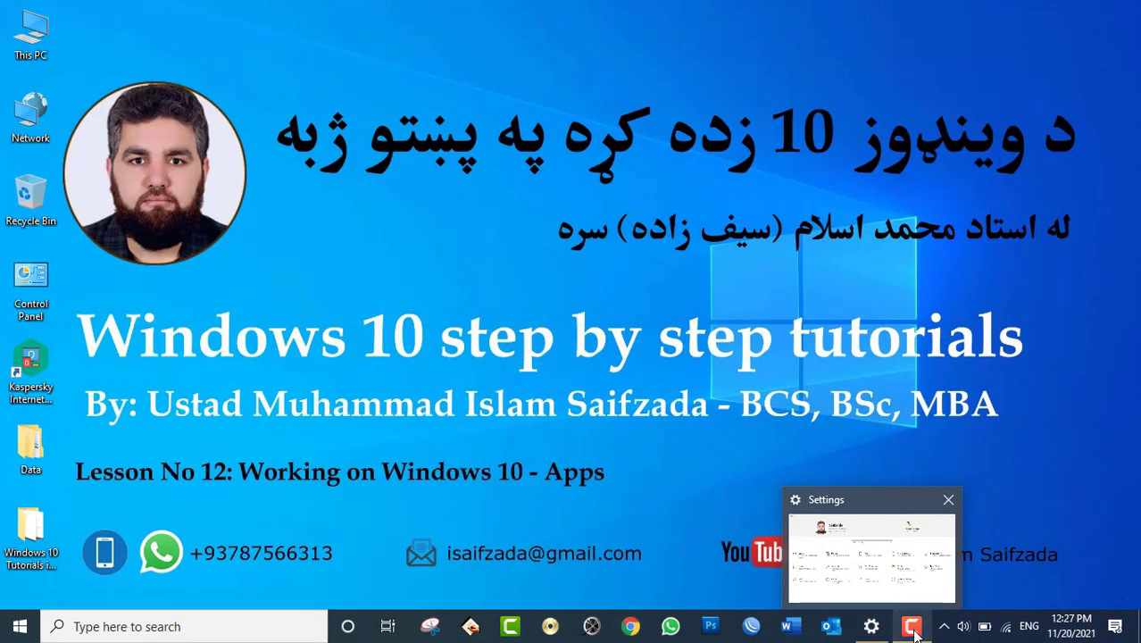
pyautogui.click(913, 628)
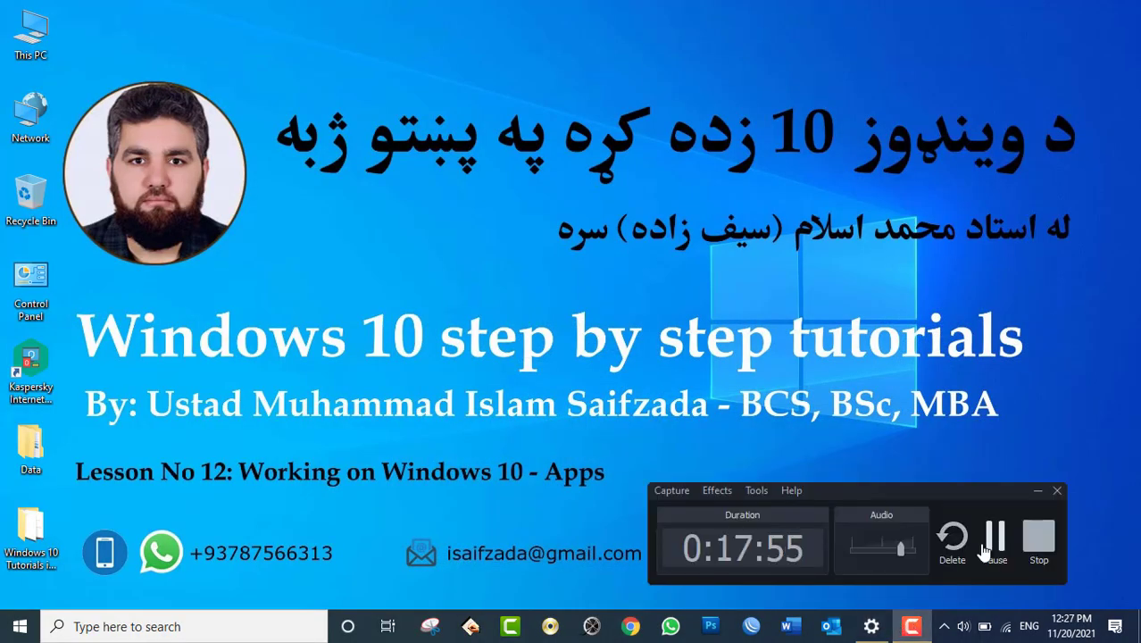